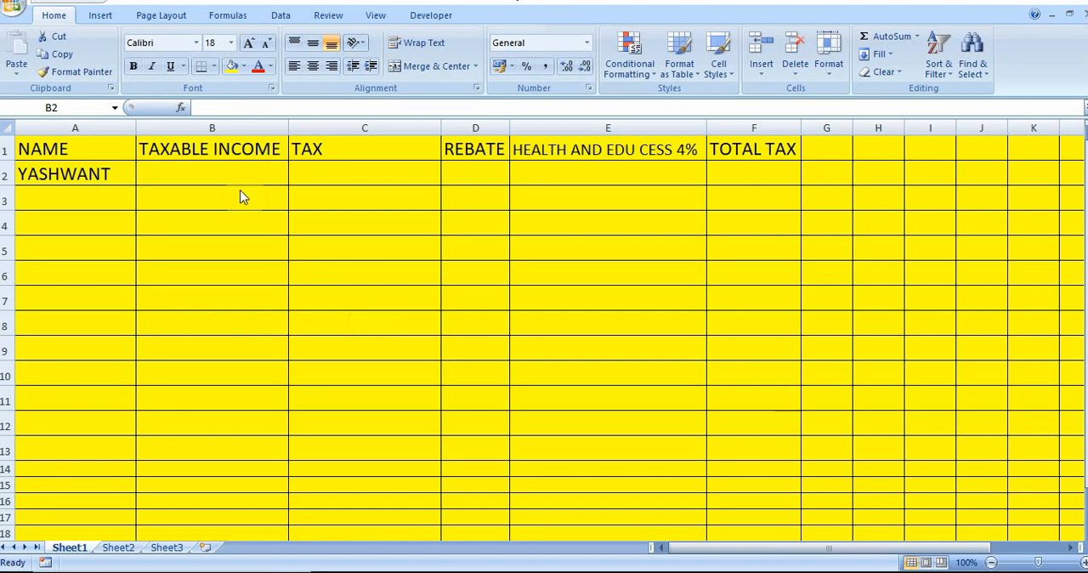
Enter 830000 as the taxable income in cell B2
{"action": "left_click", "coordinate": [229, 153]}
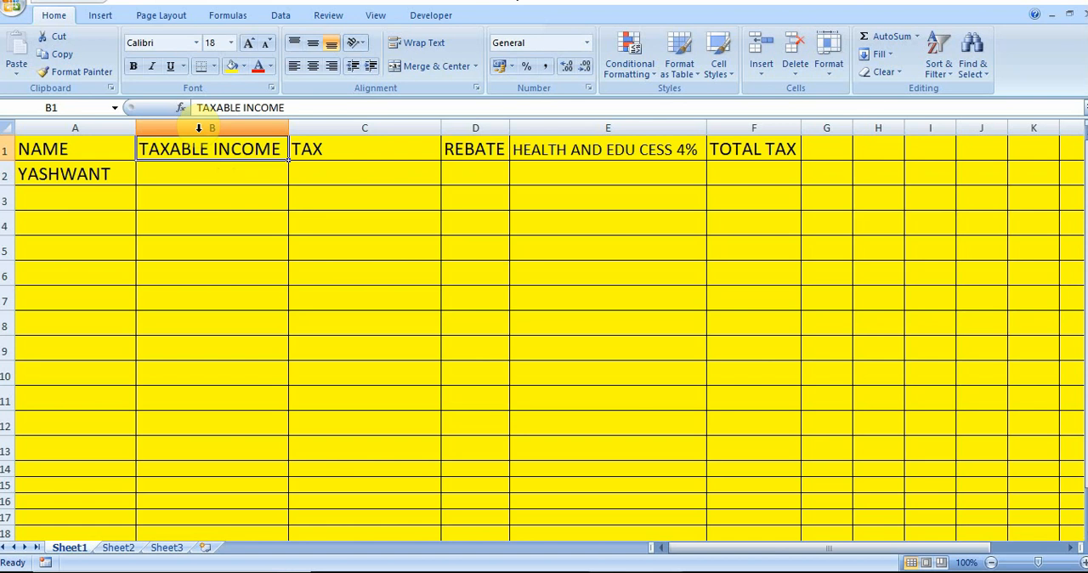
{"action": "left_click", "coordinate": [183, 169]}
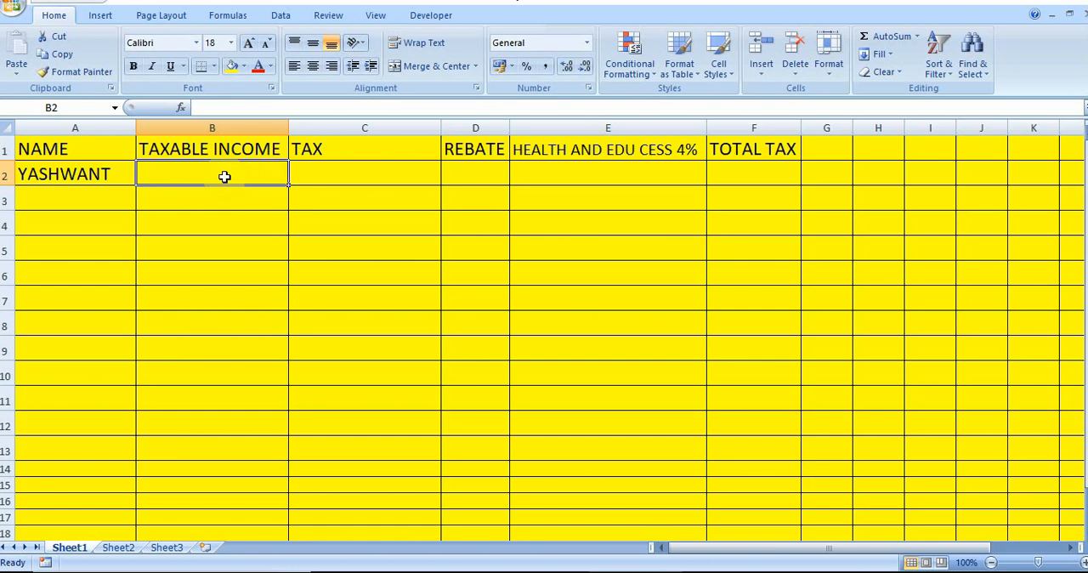
{"action": "left_click", "coordinate": [344, 176]}
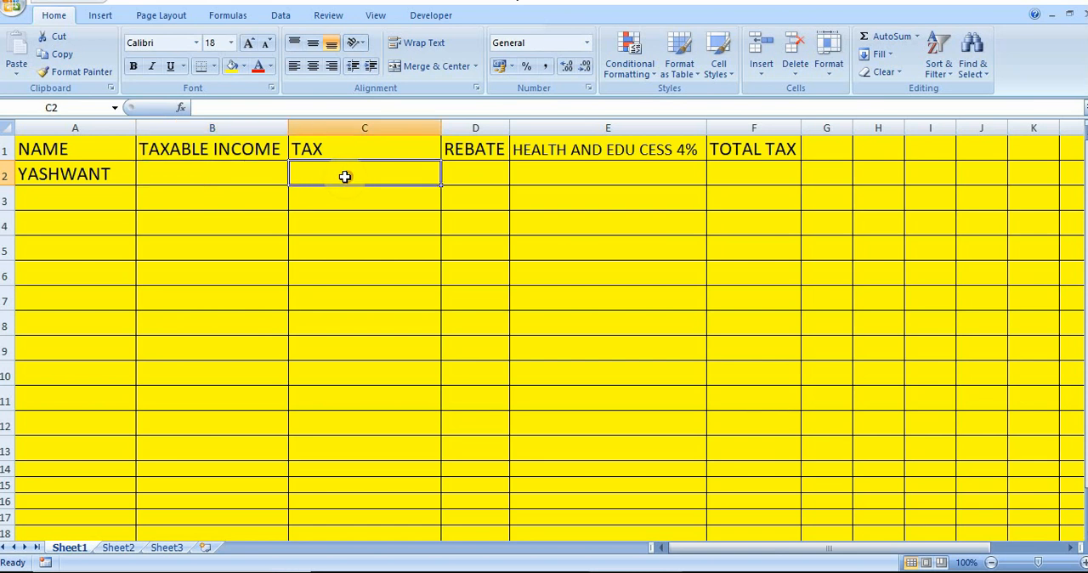
{"action": "left_click", "coordinate": [224, 172]}
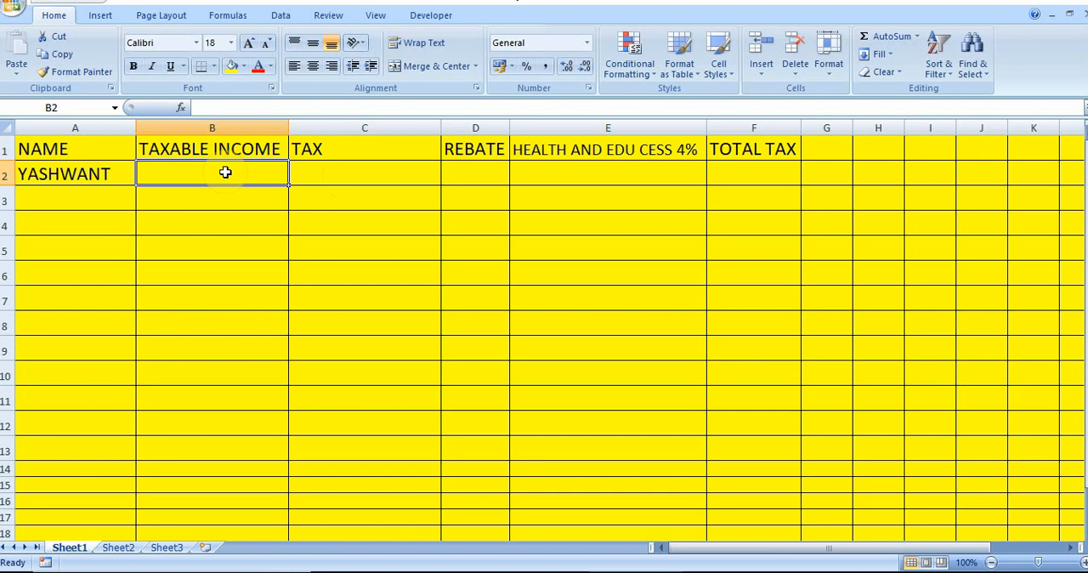
{"action": "type", "text": "83"}
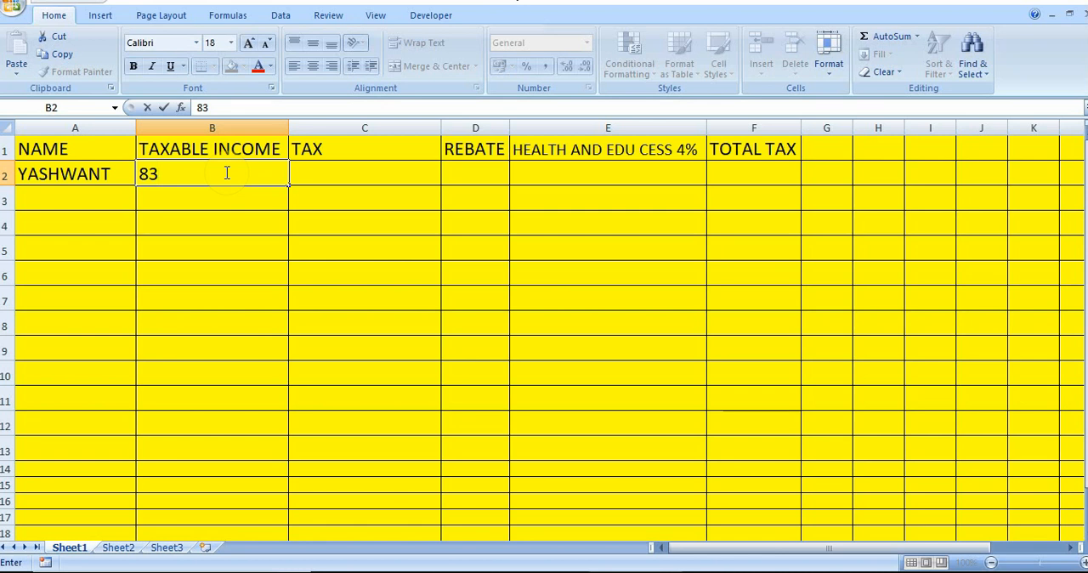
{"action": "type", "text": "0000"}
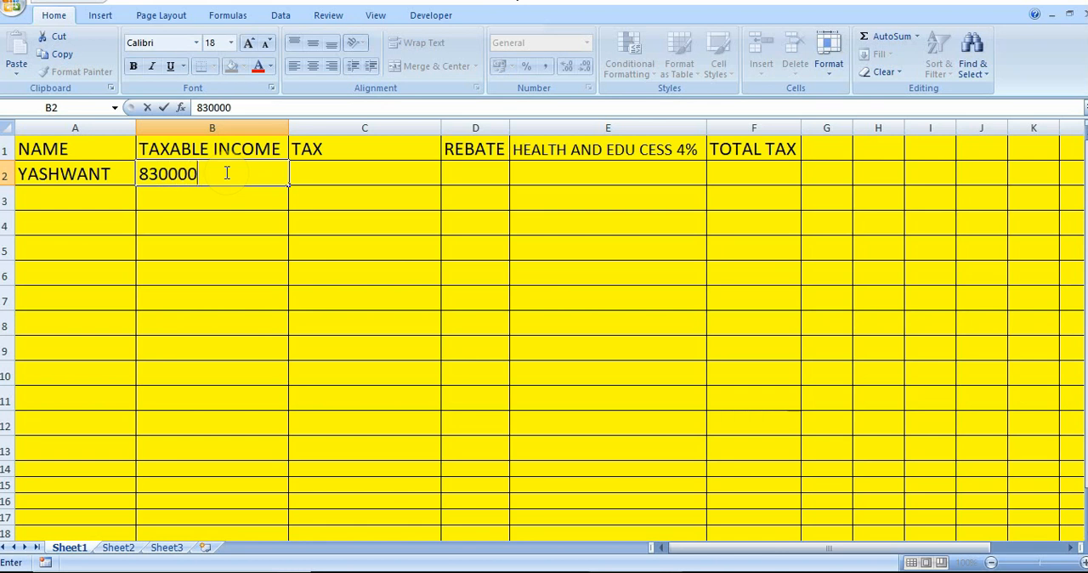
{"action": "key", "text": "Return"}
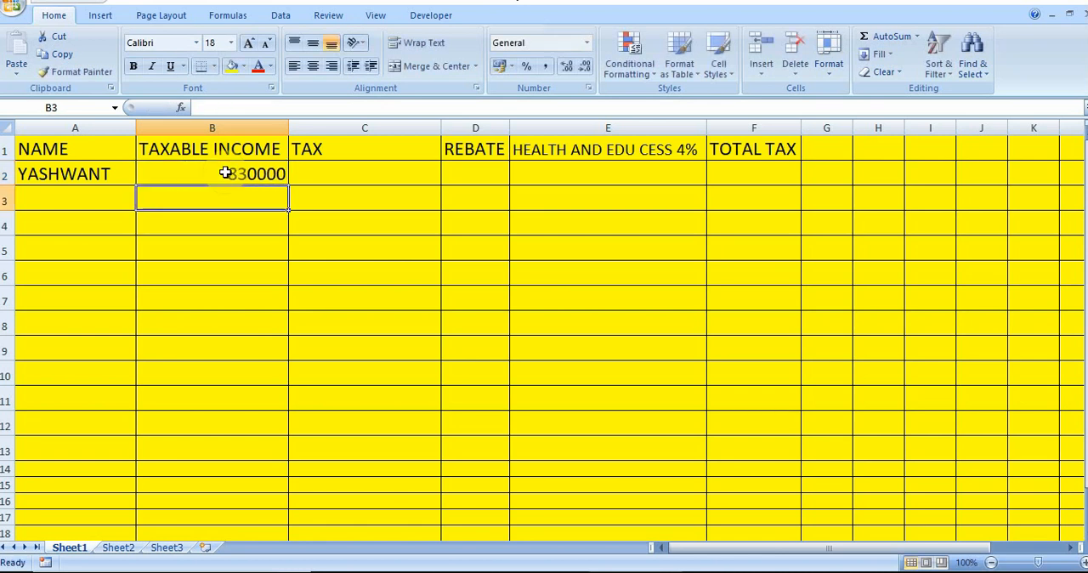
{"action": "left_click", "coordinate": [347, 169]}
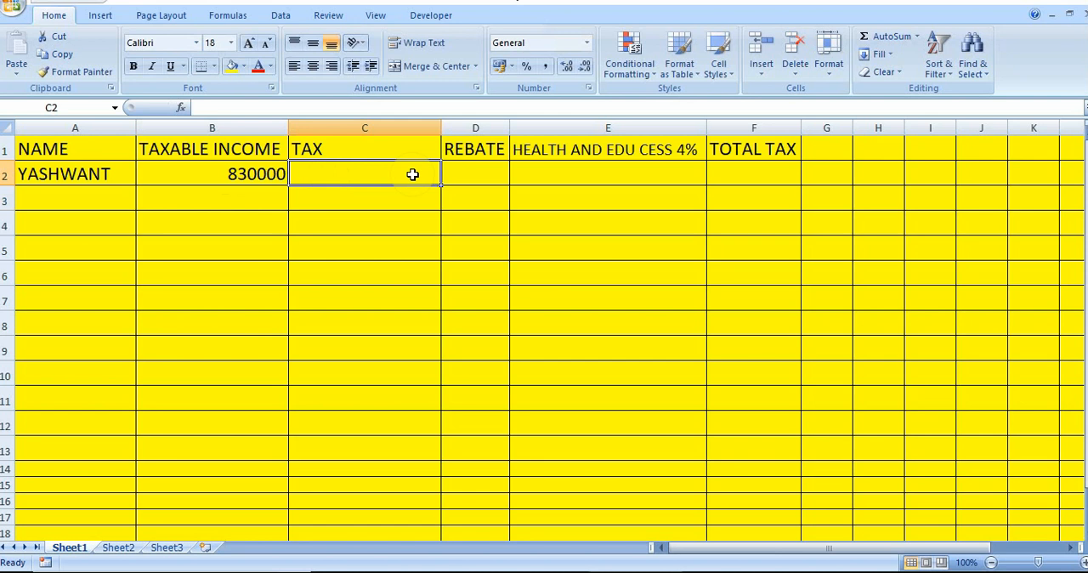
{"action": "left_click", "coordinate": [481, 171]}
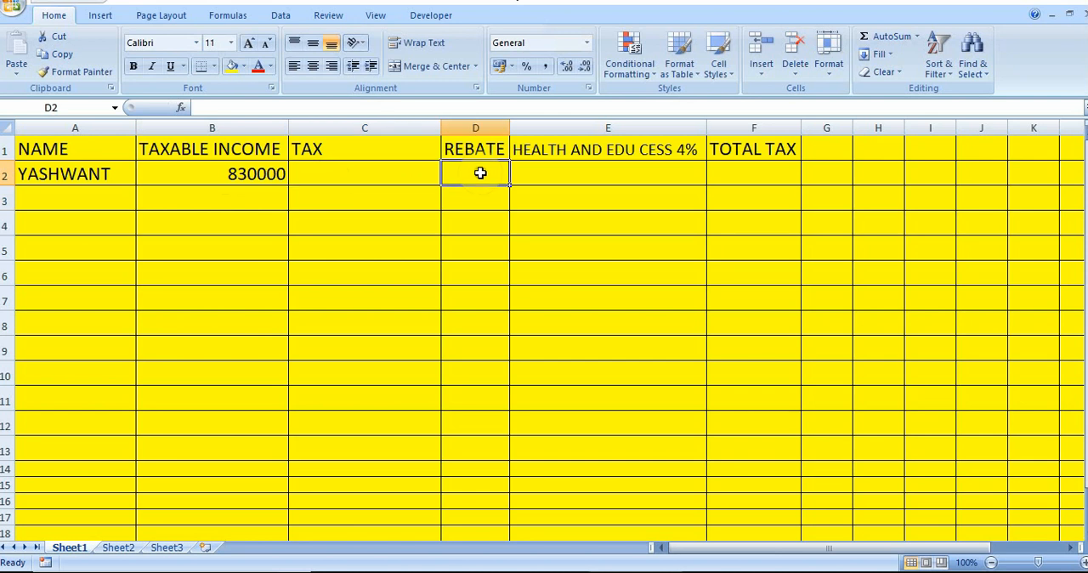
{"action": "left_click", "coordinate": [354, 179]}
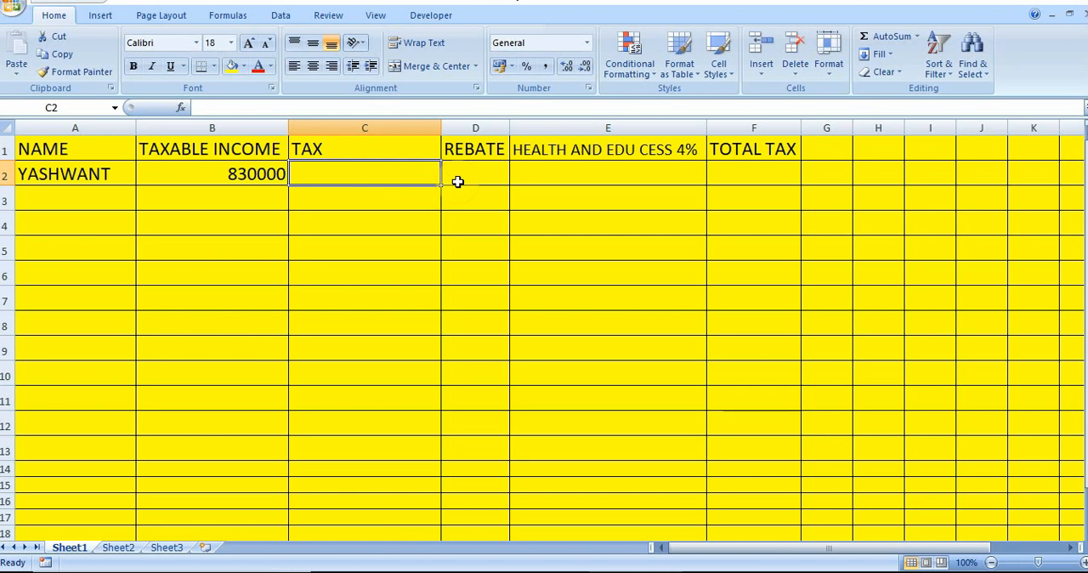
{"action": "left_click", "coordinate": [464, 179]}
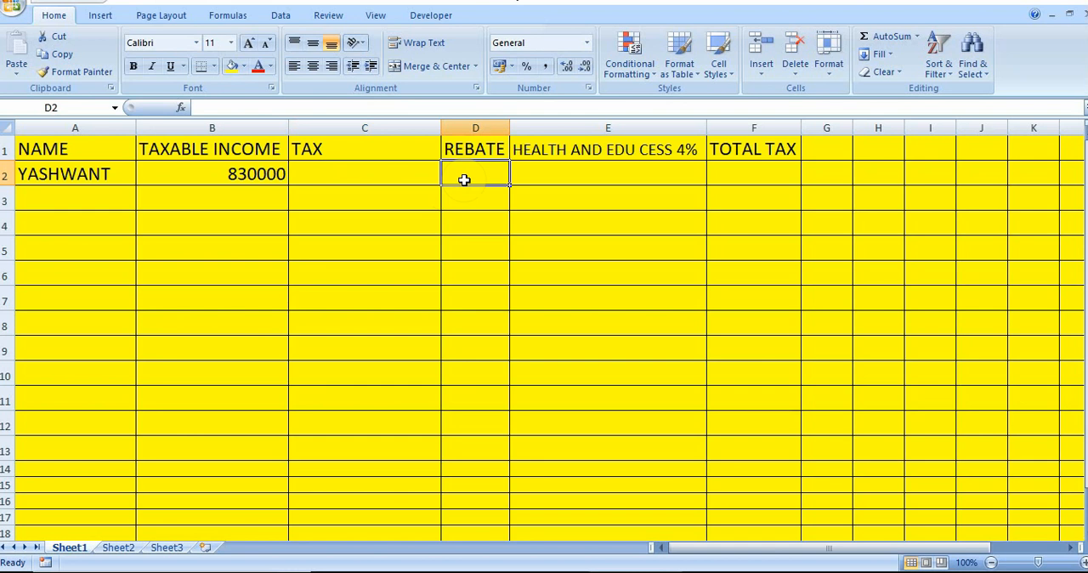
{"action": "left_click", "coordinate": [534, 177]}
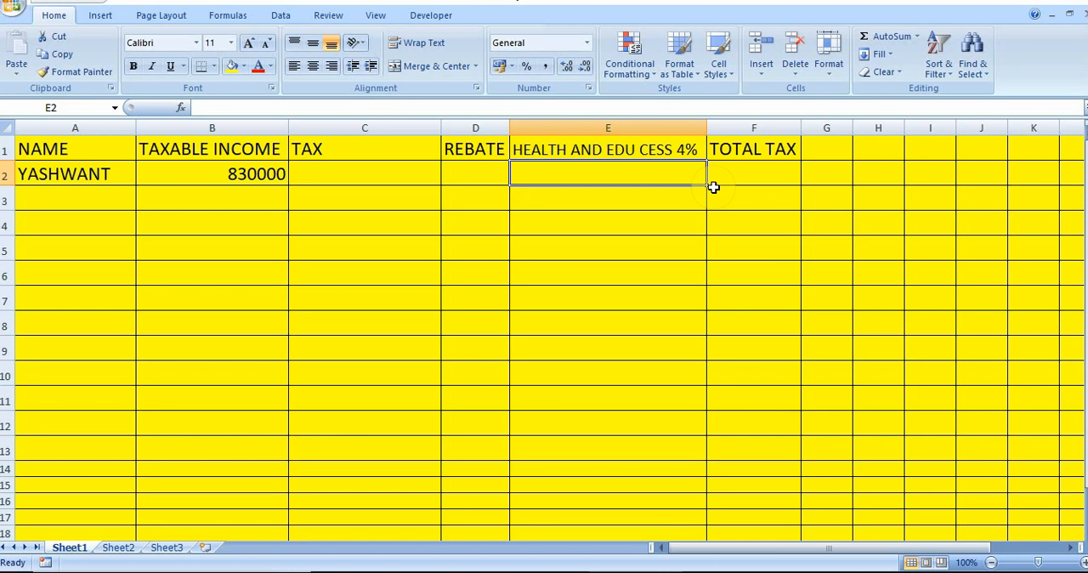
{"action": "left_click", "coordinate": [409, 175]}
{"action": "left_click", "coordinate": [604, 179]}
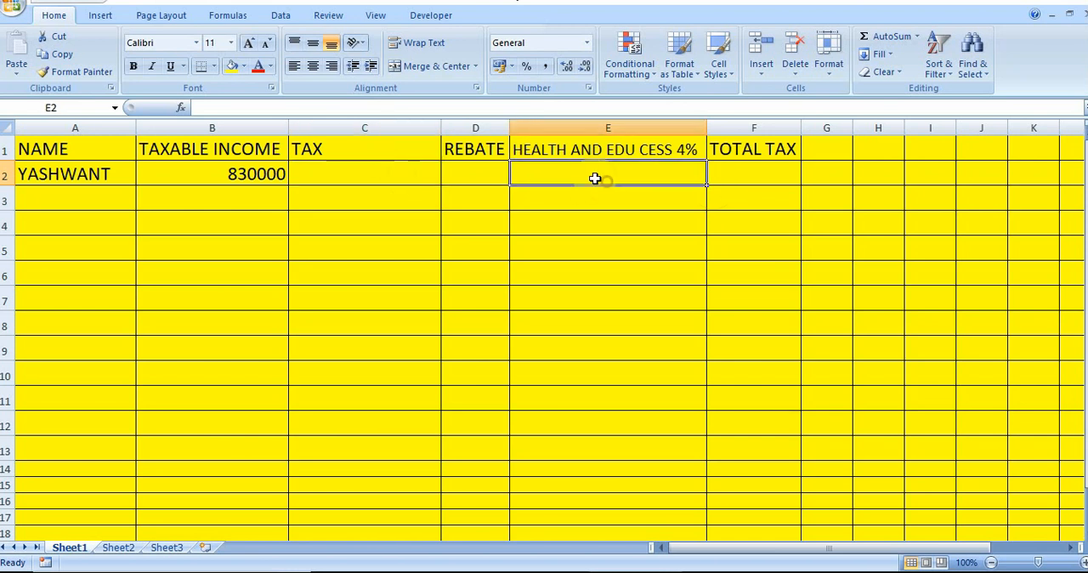
{"action": "left_click", "coordinate": [385, 173]}
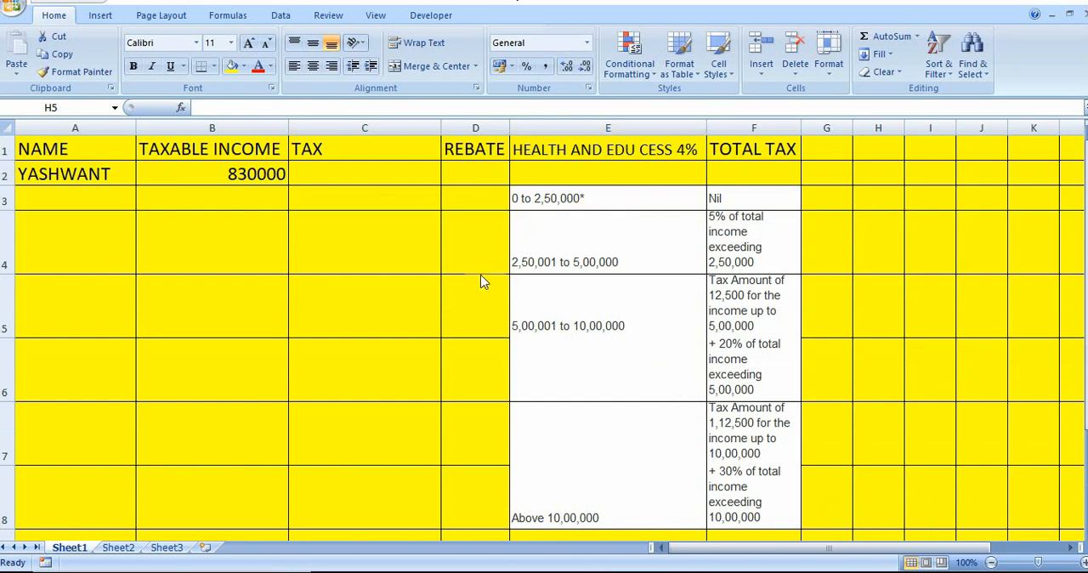
Start the tax formula in cell C2 with =IF(B2<250000,0, so that income under 250000 gives zero tax
{"action": "left_click", "coordinate": [328, 184]}
{"action": "double_click", "coordinate": [328, 178]}
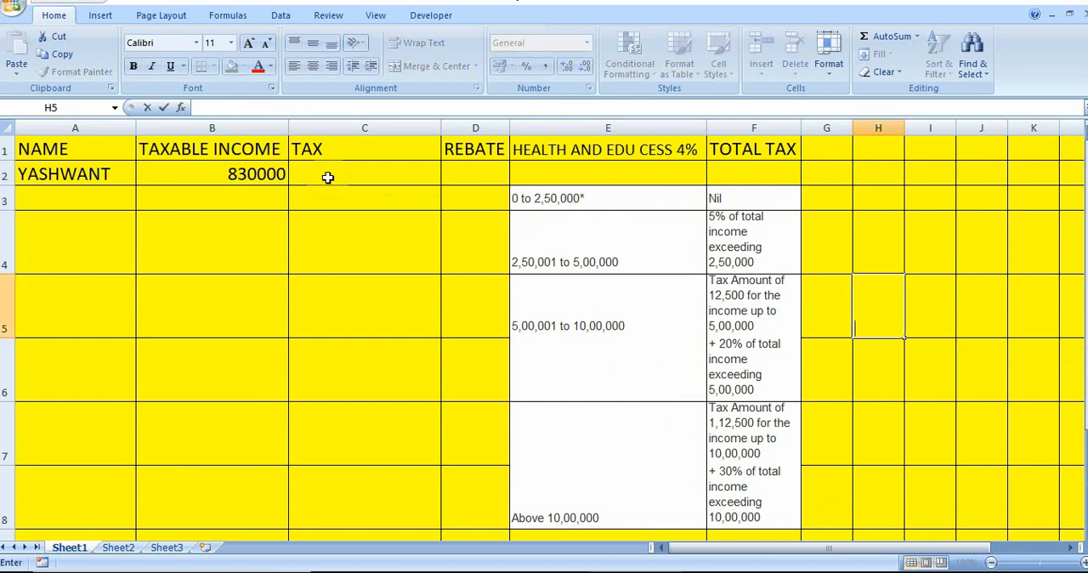
{"action": "left_click", "coordinate": [328, 178]}
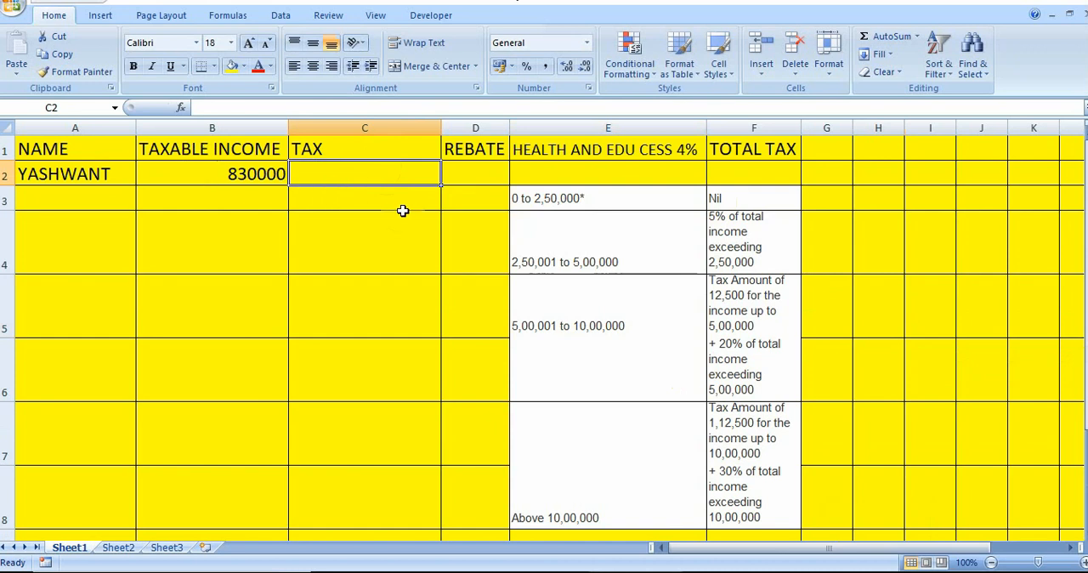
{"action": "type", "text": "=IF("}
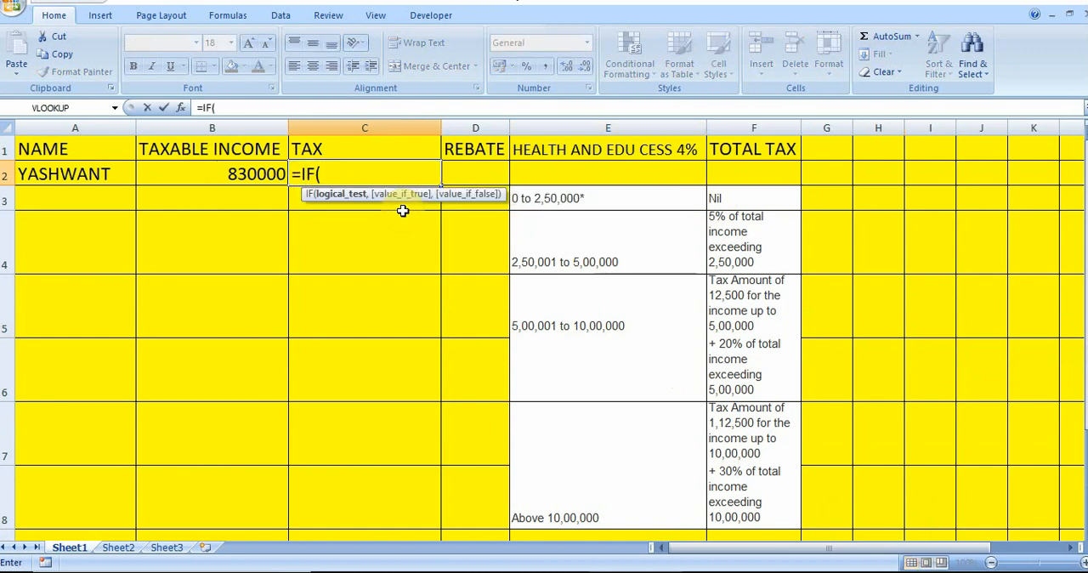
{"action": "left_click", "coordinate": [265, 174]}
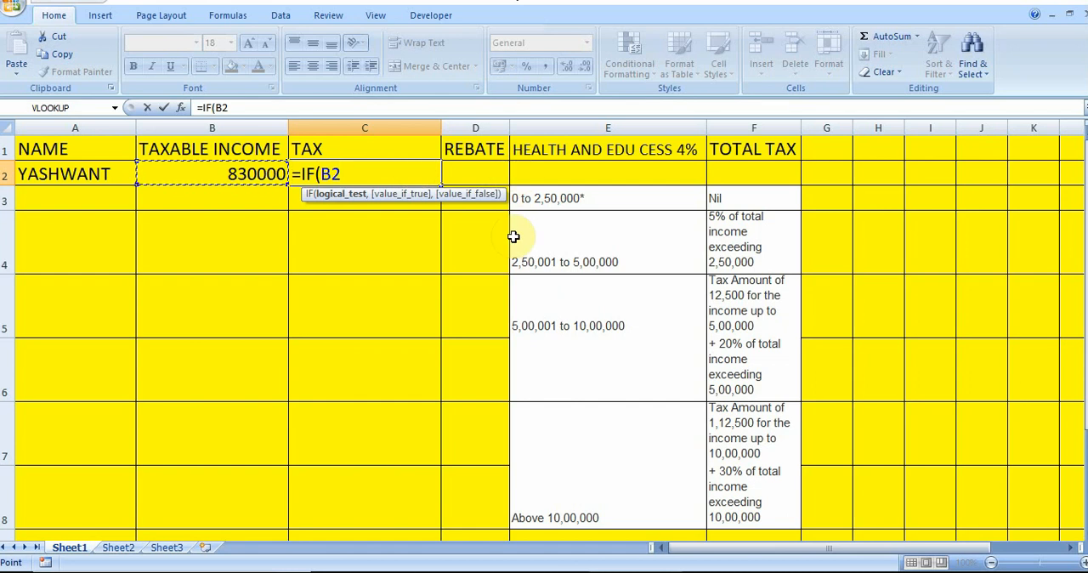
{"action": "type", "text": "<25"}
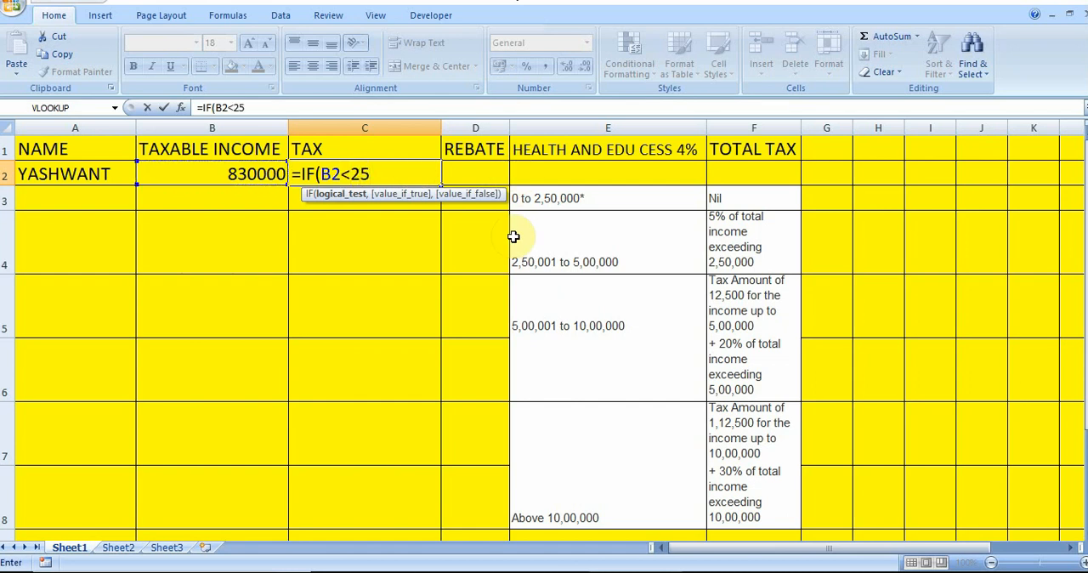
{"action": "type", "text": "0000,0"}
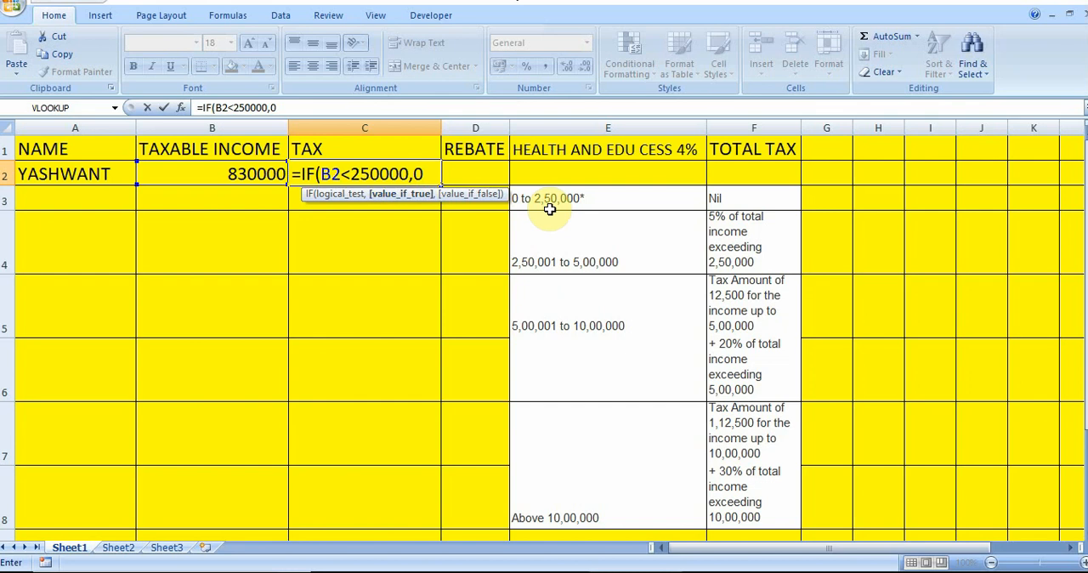
{"action": "type", "text": ","}
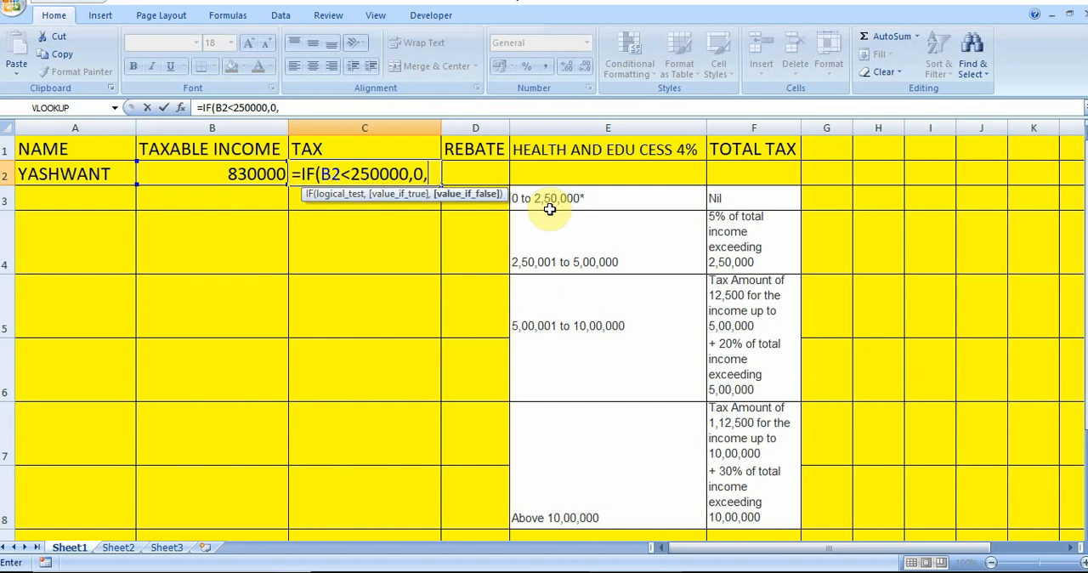
{"action": "type", "text": "IF"}
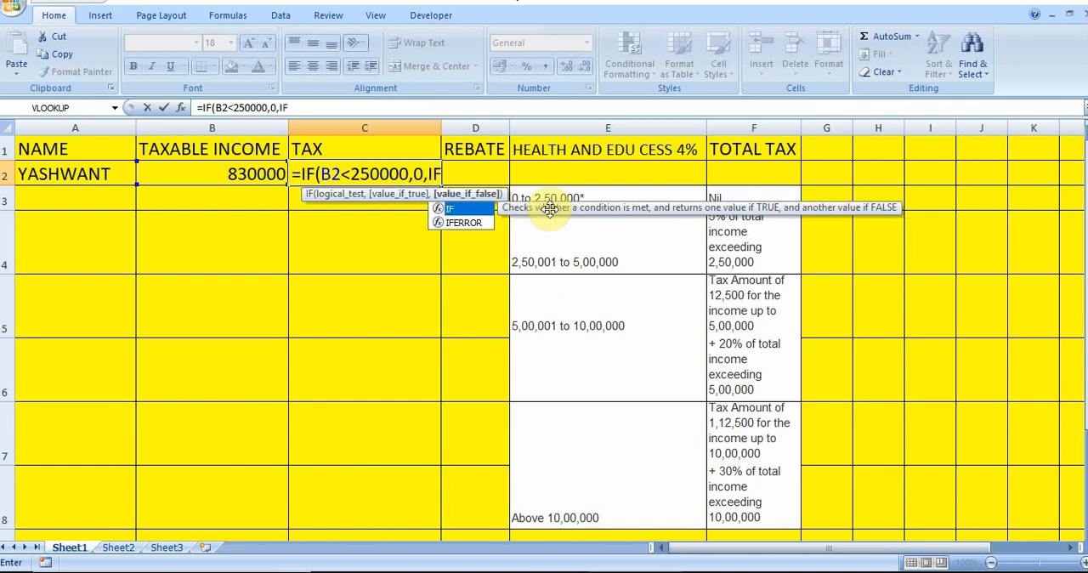
{"action": "type", "text": "("}
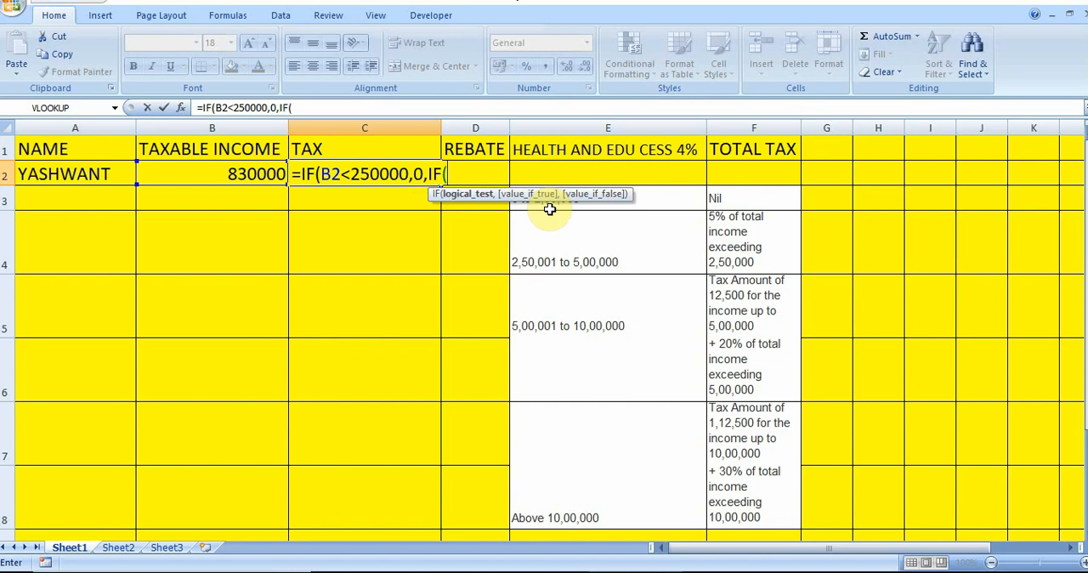
{"action": "type", "text": "B2"}
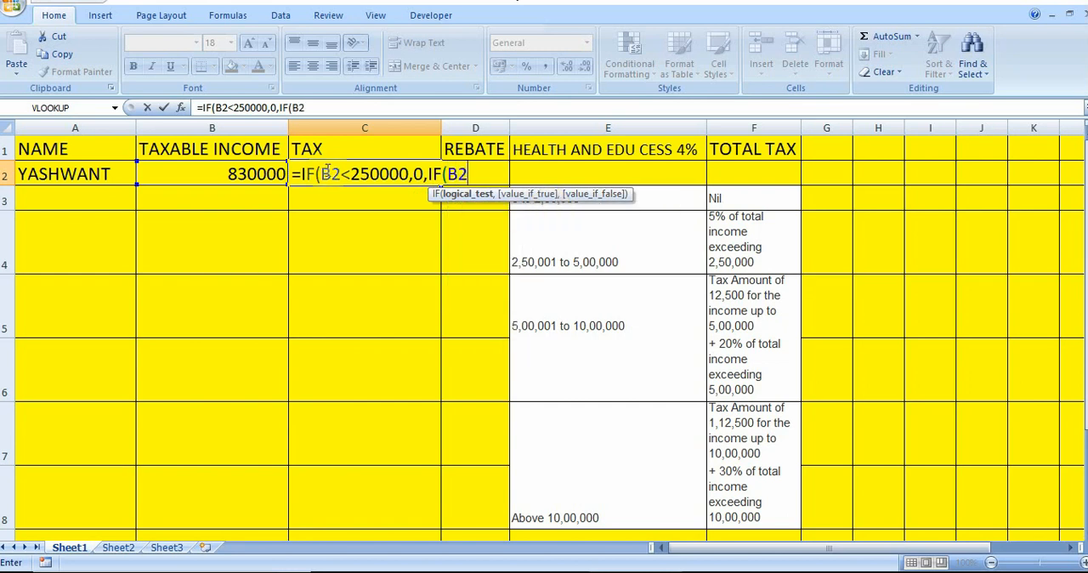
{"action": "type", "text": "<"}
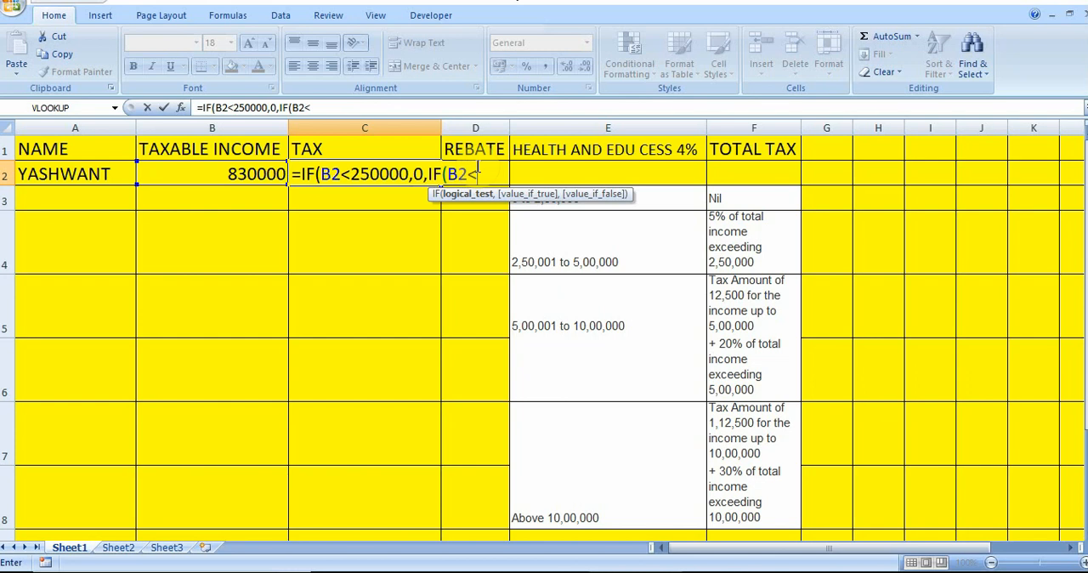
{"action": "type", "text": "500000"}
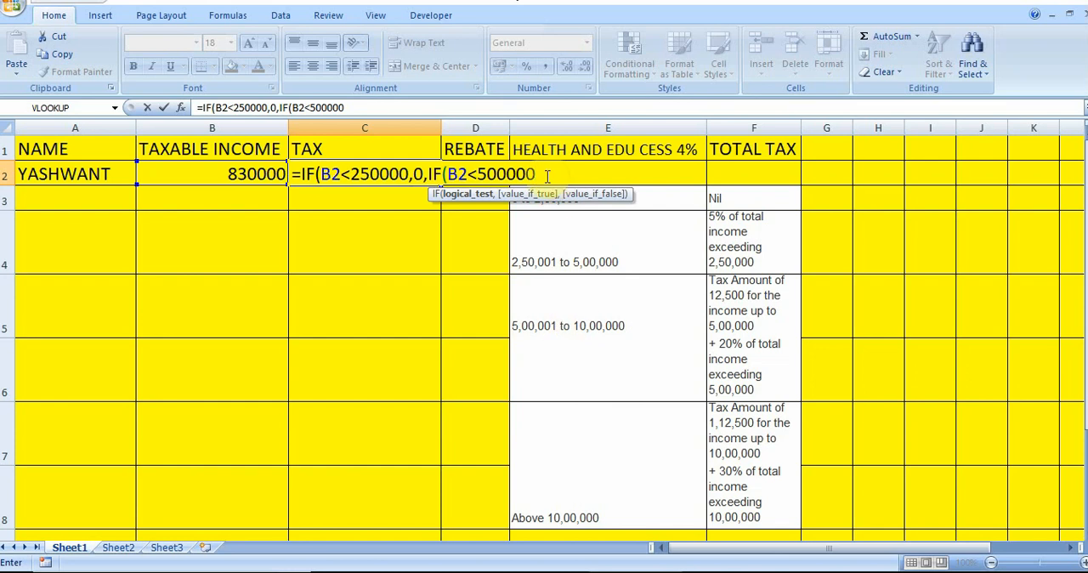
Nest a second IF in the tax formula as its value-if-false, with the test B2<=500000
{"action": "left_click", "coordinate": [480, 174]}
{"action": "type", "text": "="}
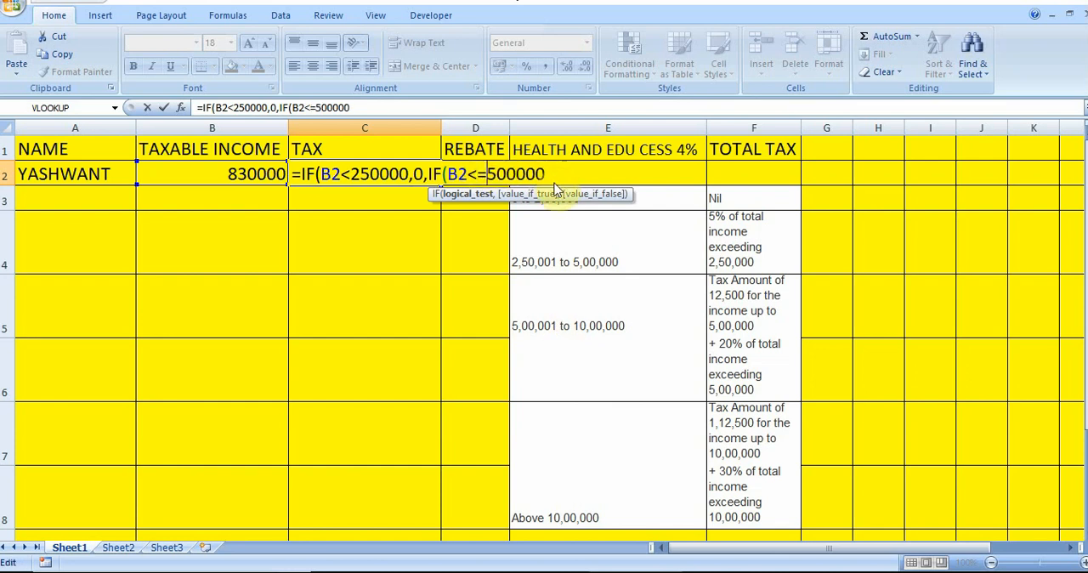
Add (B2-250000)*5% as the second IF's value-if-true, followed by a comma
{"action": "left_click", "coordinate": [627, 175]}
{"action": "type", "text": ",("}
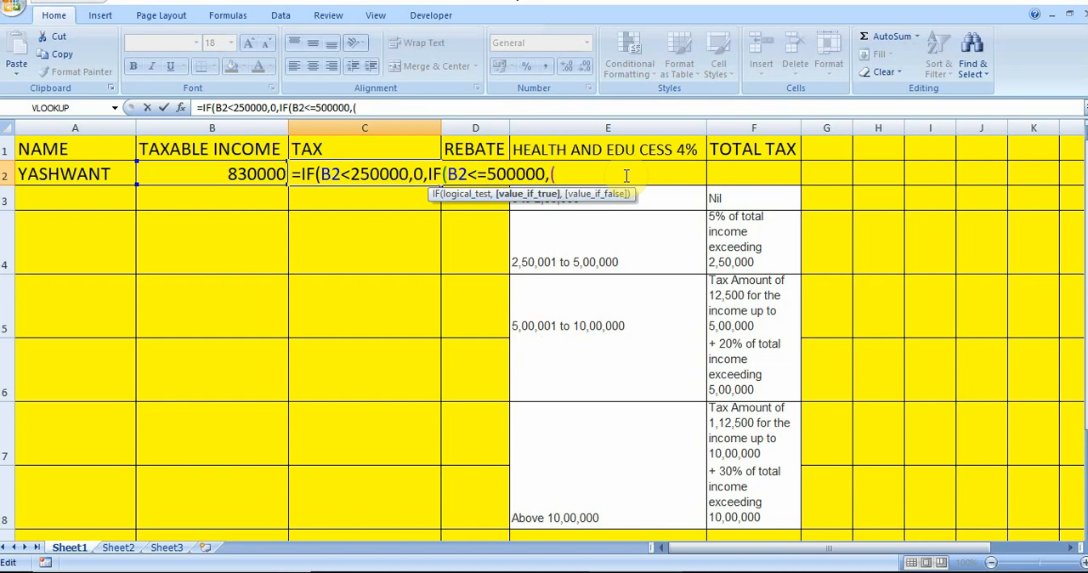
{"action": "type", "text": "B2"}
{"action": "type", "text": "-250000"}
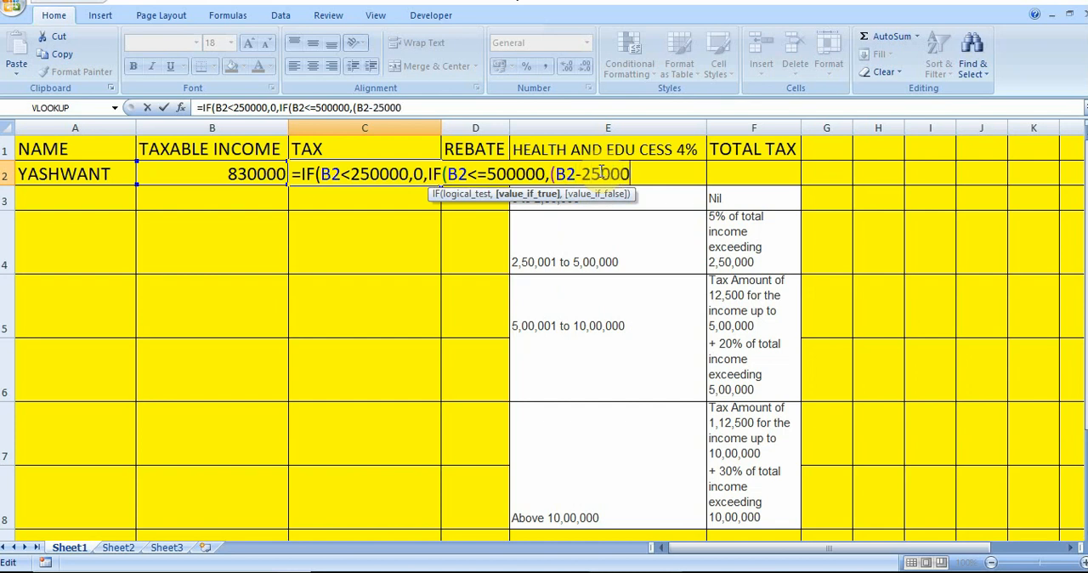
{"action": "type", "text": ")"}
{"action": "type", "text": "*5%"}
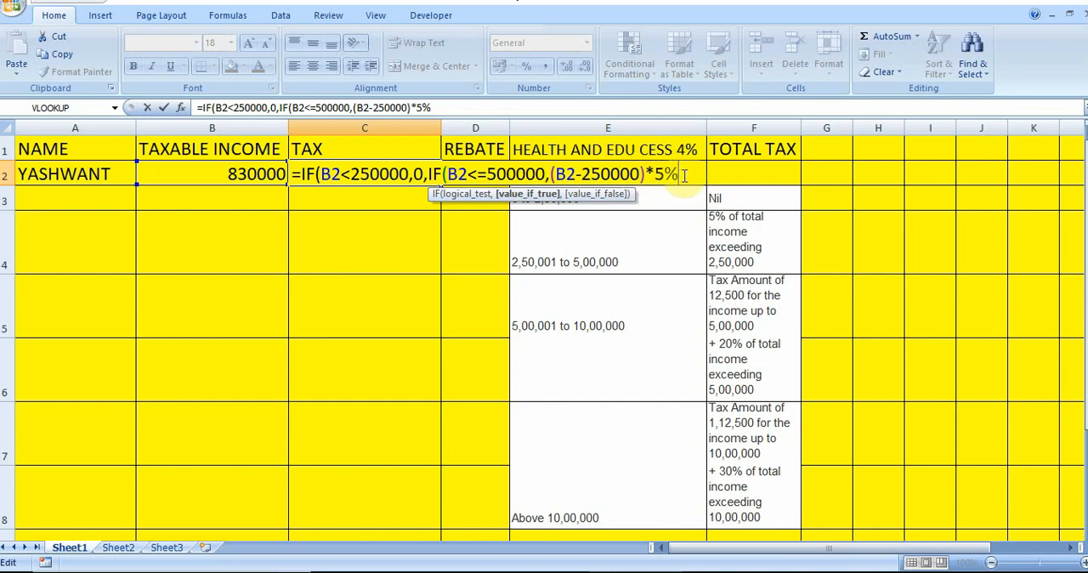
{"action": "type", "text": ","}
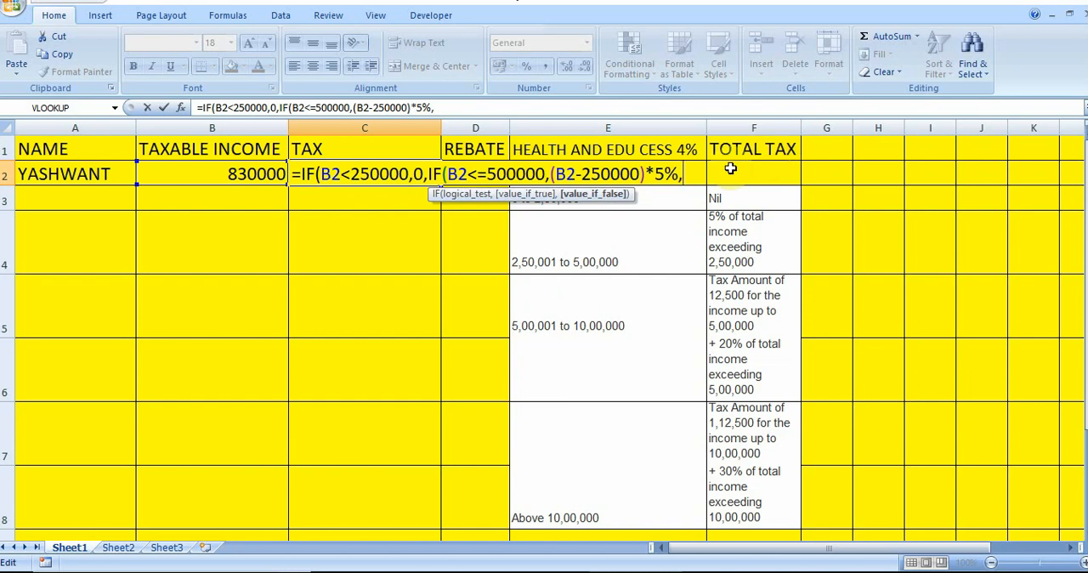
Nest a third IF in the tax formula with the test B2<=1000000, ending with a comma
{"action": "type", "text": "IF("}
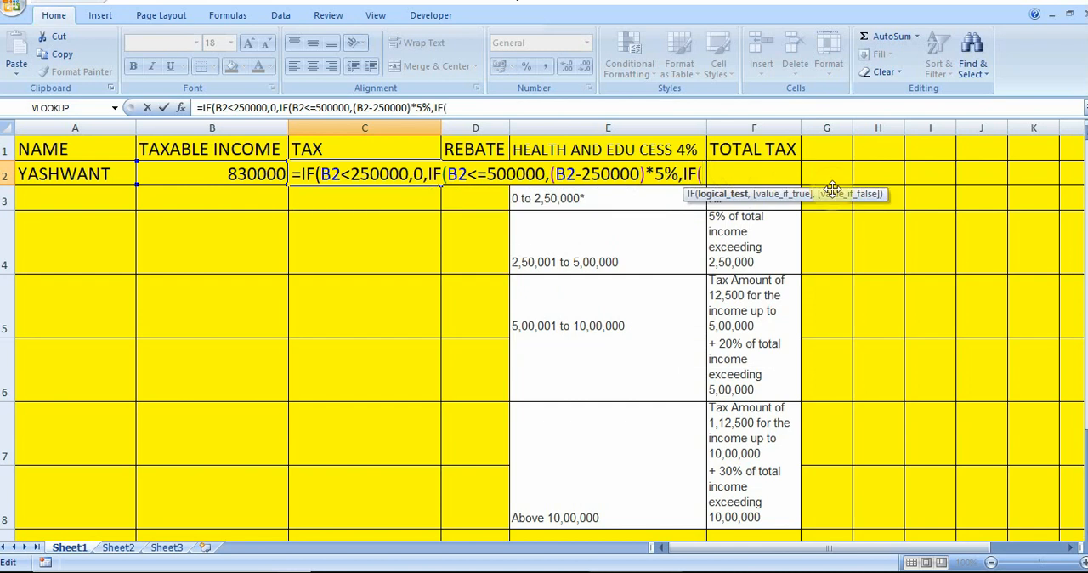
{"action": "type", "text": "B2<1"}
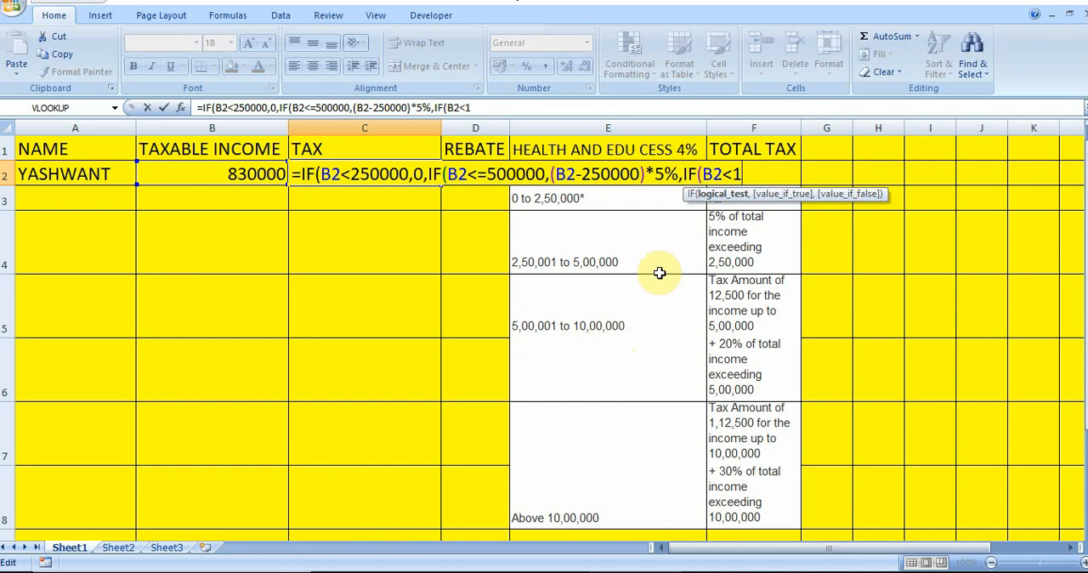
{"action": "key", "text": "BackSpace"}
{"action": "type", "text": "=100000"}
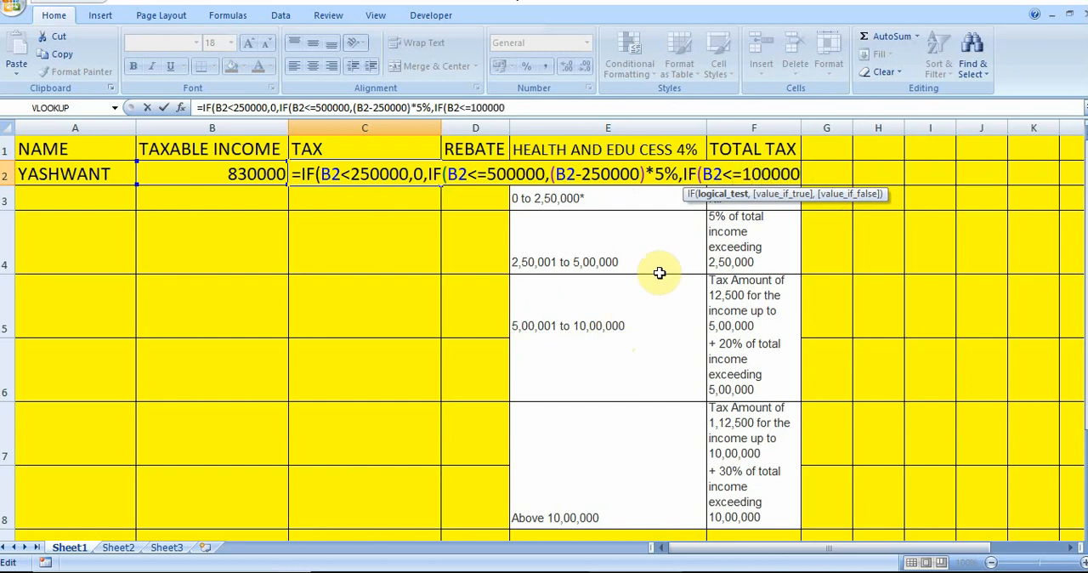
{"action": "type", "text": "0,"}
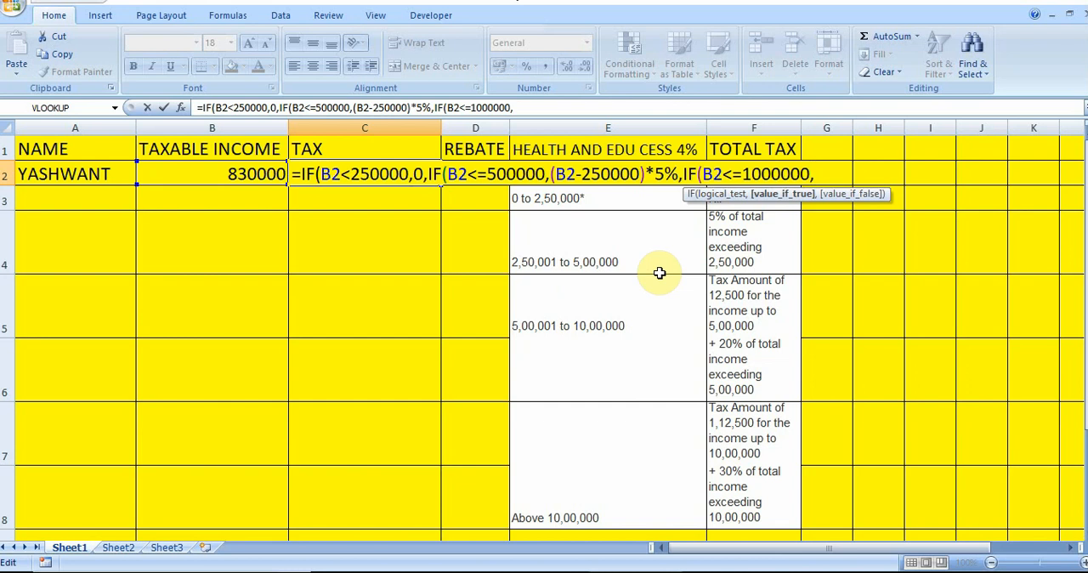
{"action": "type", "text": "(B"}
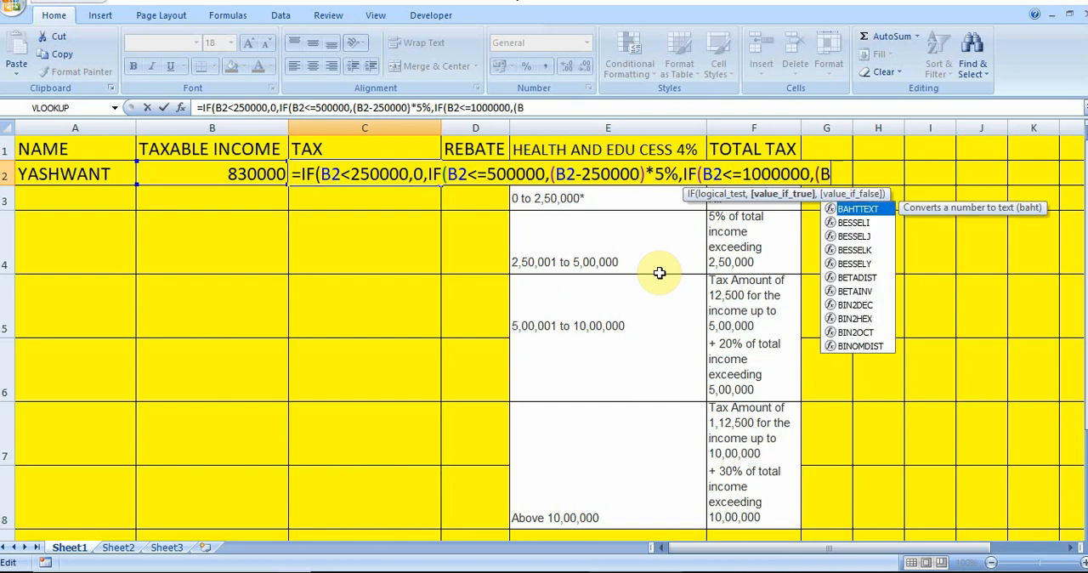
{"action": "type", "text": "2"}
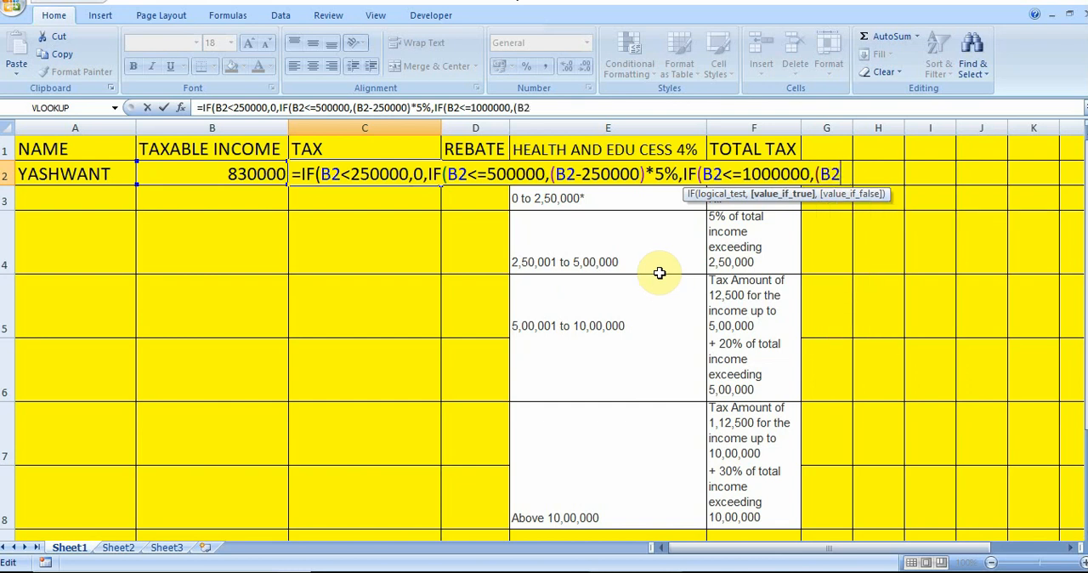
{"action": "type", "text": "-500000"}
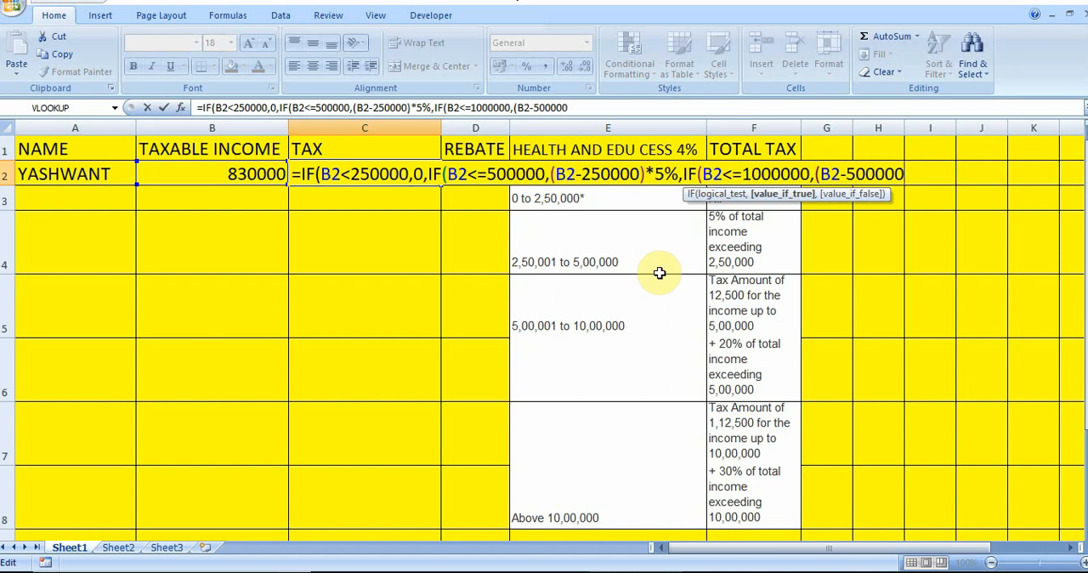
{"action": "type", "text": ")*20%"}
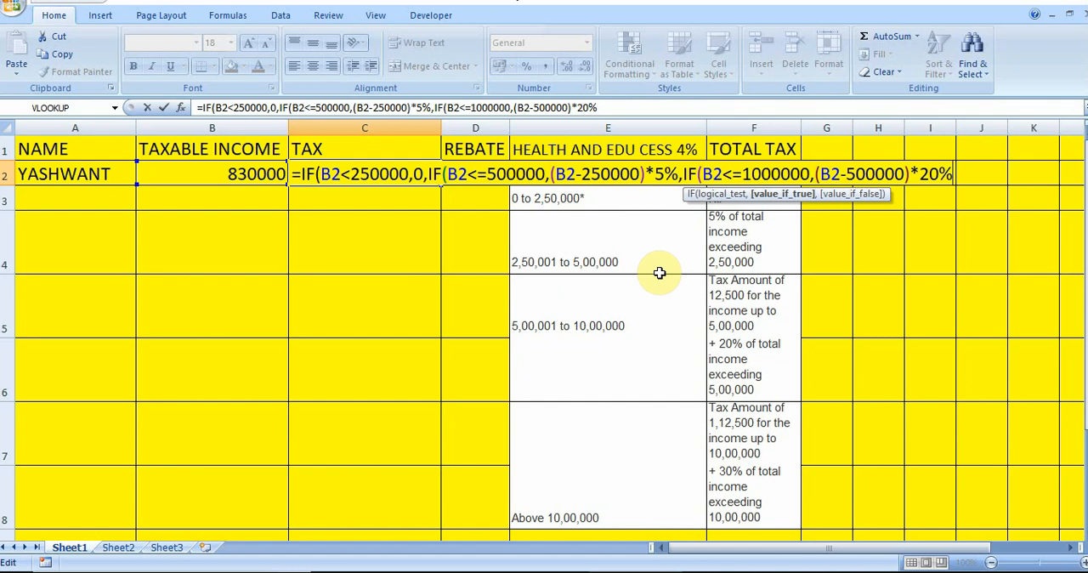
Add (B2-500000)*20%+12500 as the third IF's value-if-true in the tax formula, followed by a comma
{"action": "type", "text": "+12500"}
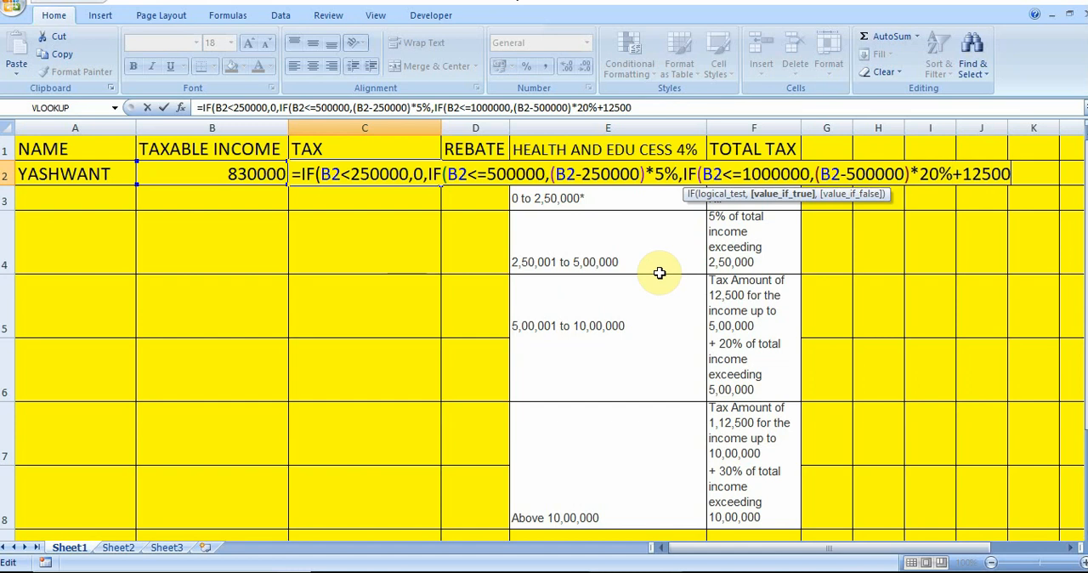
{"action": "type", "text": ","}
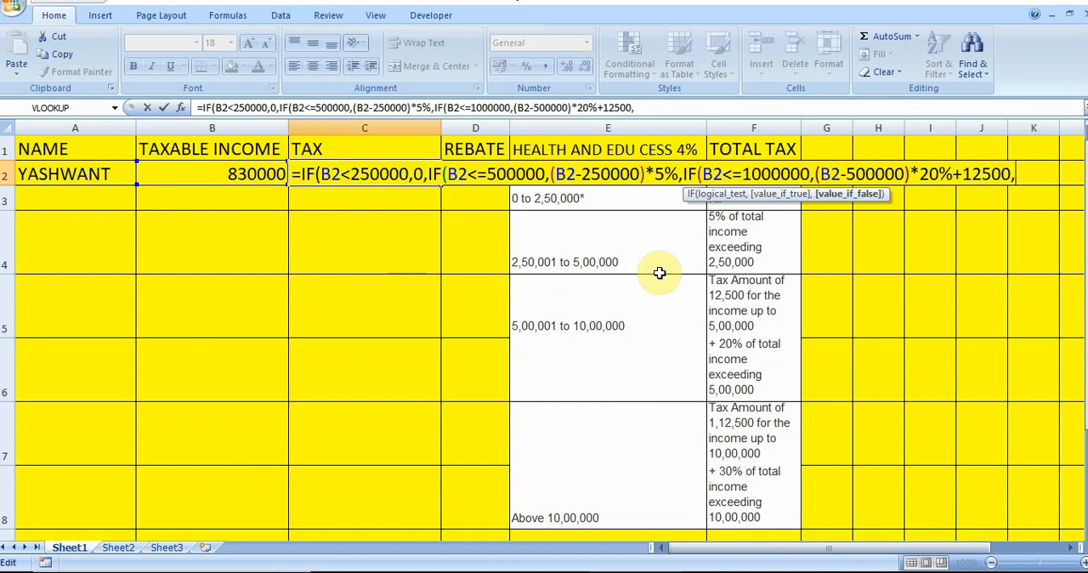
Start the third IF's value-if-false with (B2-1000000)*30%
{"action": "type", "text": "("}
{"action": "type", "text": "B2"}
{"action": "type", "text": "-1000000"}
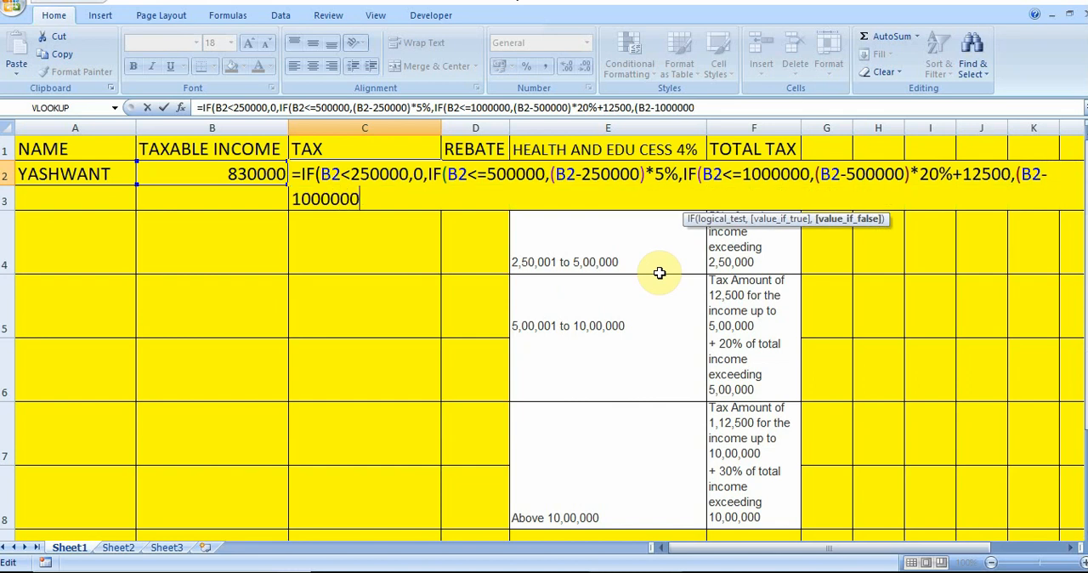
{"action": "type", "text": ")*30%"}
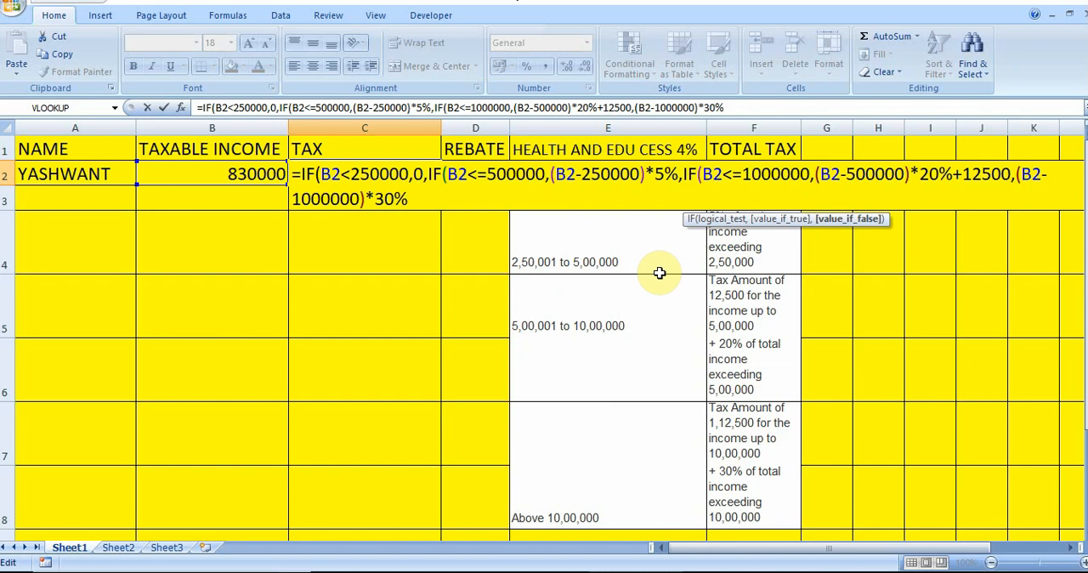
{"action": "type", "text": "="}
Add +112500 to the 30% slab expression, close all the nested IFs and commit the tax formula
{"action": "key", "text": "BackSpace"}
{"action": "type", "text": "+"}
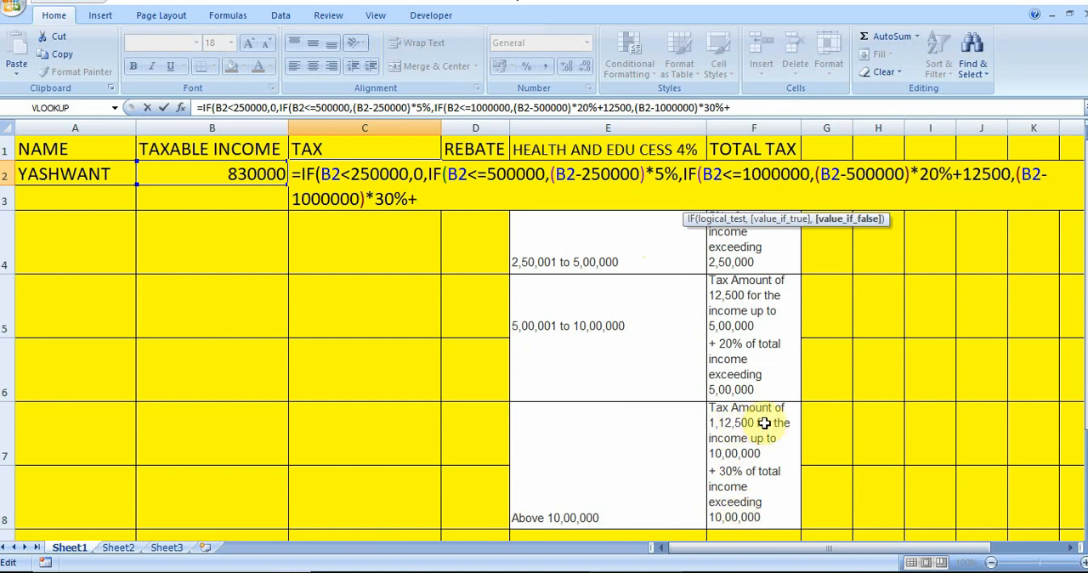
{"action": "type", "text": "12"}
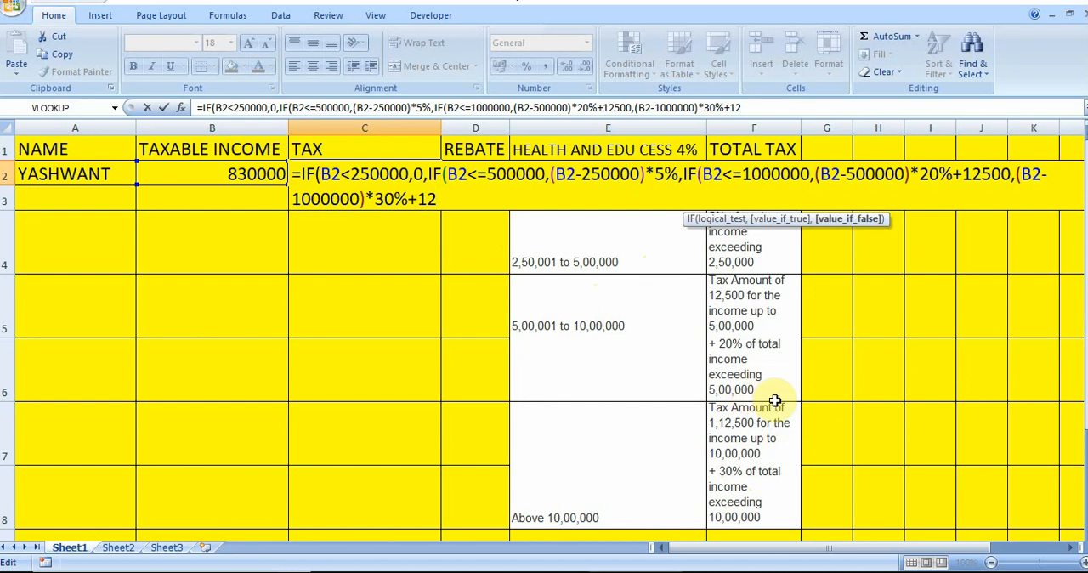
{"action": "key", "text": "BackSpace"}
{"action": "type", "text": "12500"}
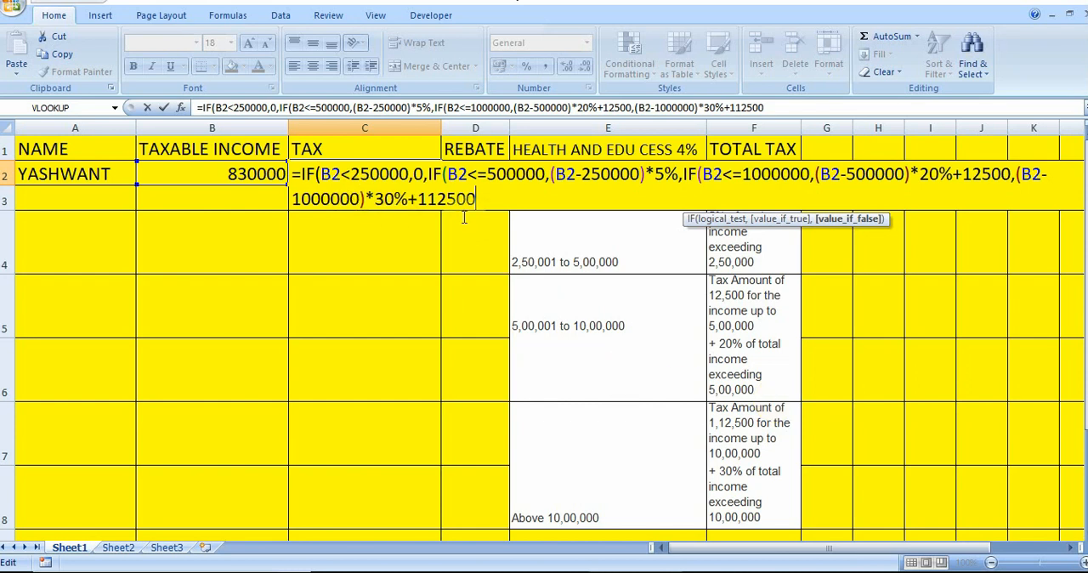
{"action": "type", "text": "))))"}
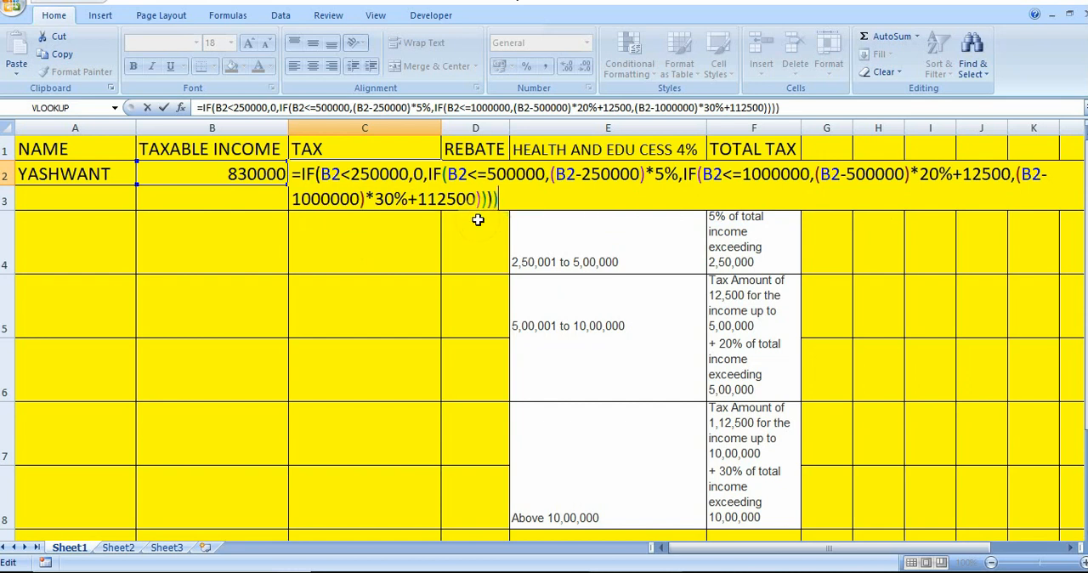
{"action": "key", "text": "Return"}
{"action": "key", "text": "Return"}
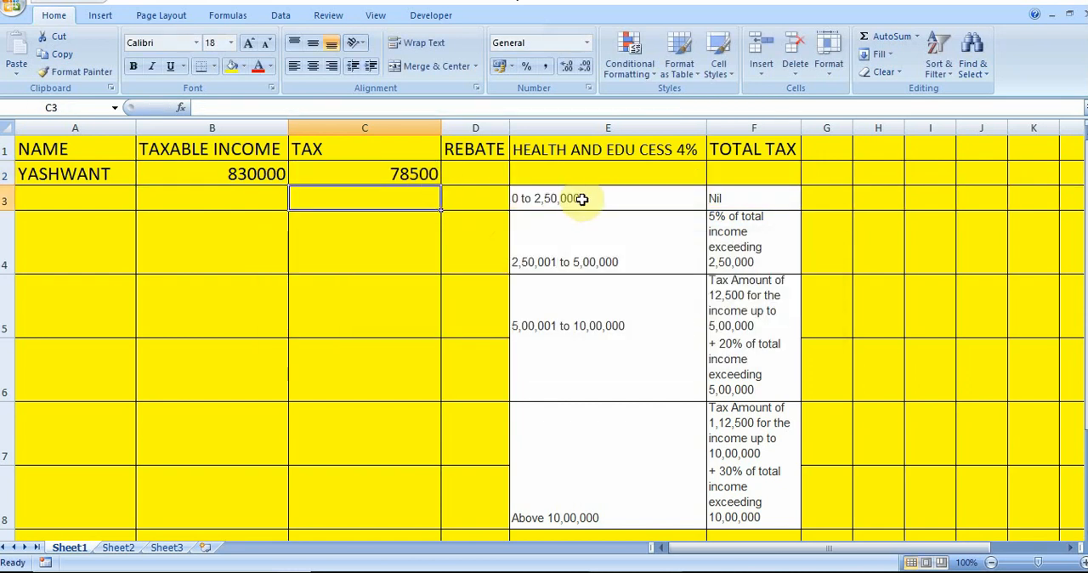
Clear the tax slab reference table from cells E3:F8 and select the tax cell C2
{"action": "left_click_drag", "start_coordinate": [564, 199], "coordinate": [734, 518]}
{"action": "key", "text": "Delete"}
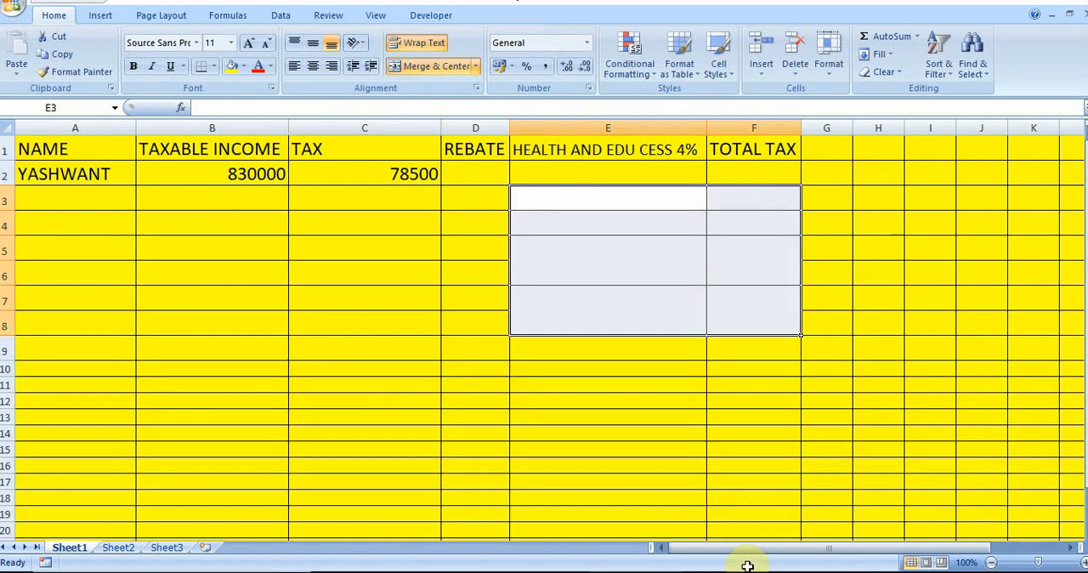
{"action": "left_click", "coordinate": [609, 360]}
{"action": "left_click", "coordinate": [389, 175]}
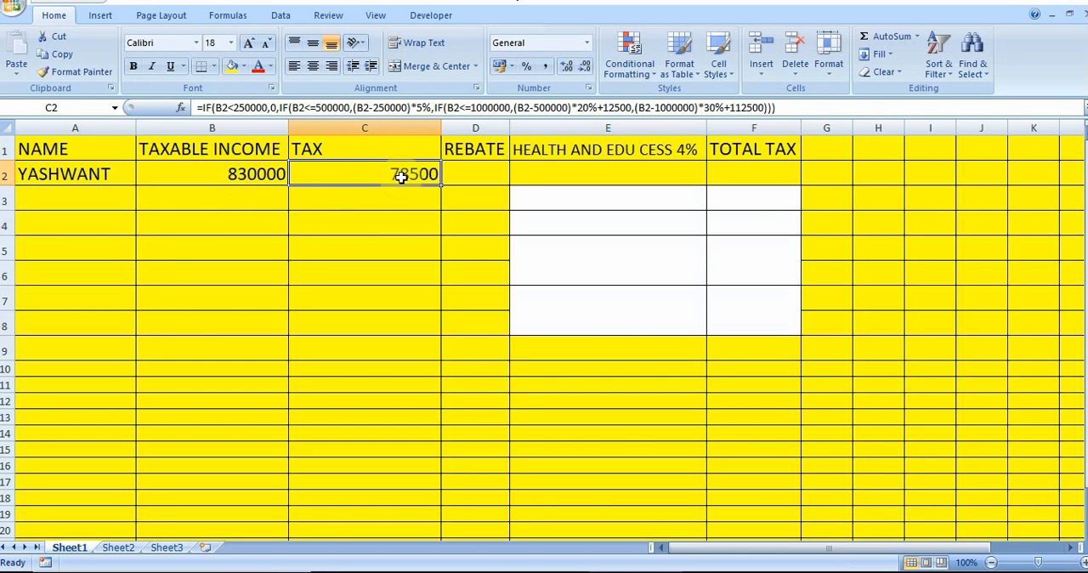
{"action": "left_click", "coordinate": [476, 173]}
{"action": "type", "text": "="}
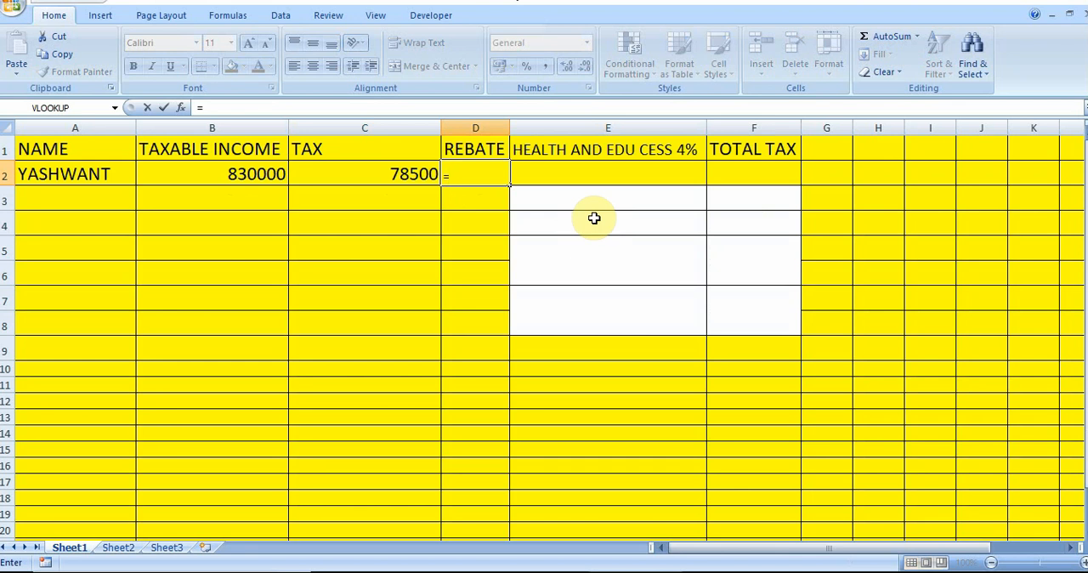
{"action": "key", "text": "BackSpace"}
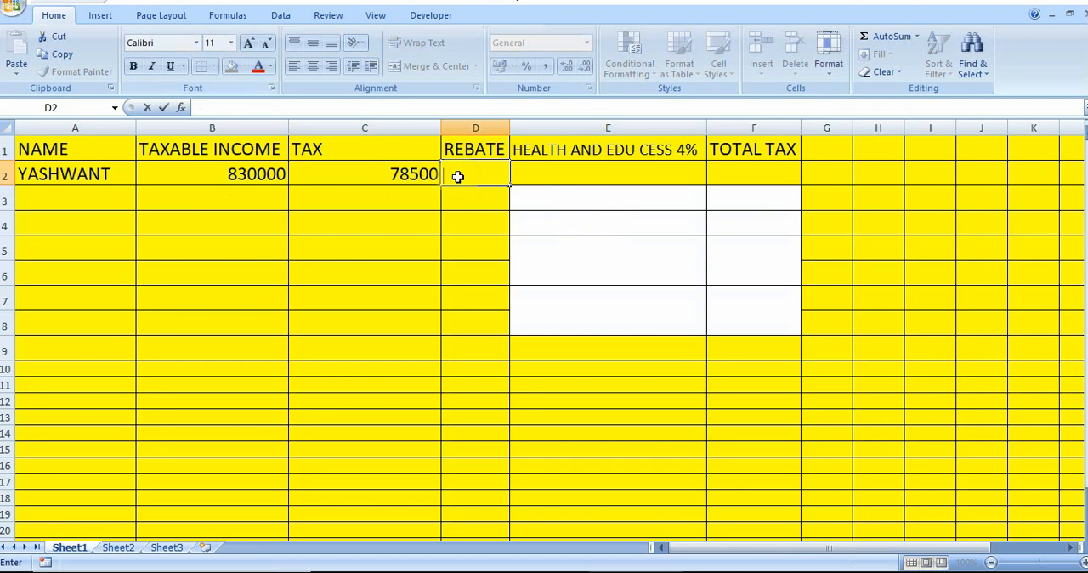
{"action": "left_click", "coordinate": [249, 42]}
{"action": "left_click", "coordinate": [249, 43]}
{"action": "left_click", "coordinate": [250, 42]}
{"action": "left_click", "coordinate": [249, 42]}
{"action": "left_click", "coordinate": [250, 42]}
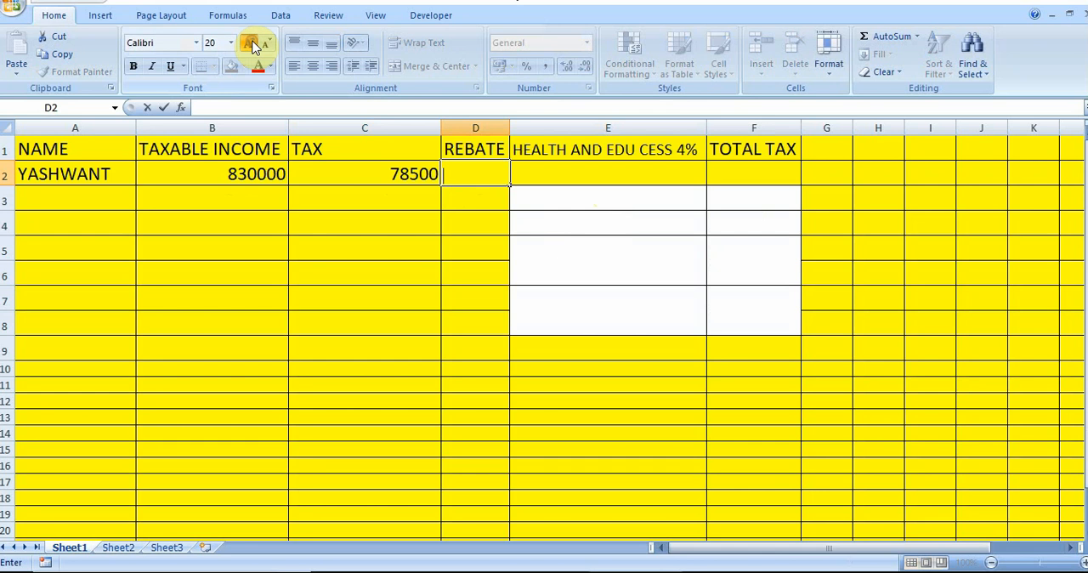
{"action": "left_click", "coordinate": [249, 42]}
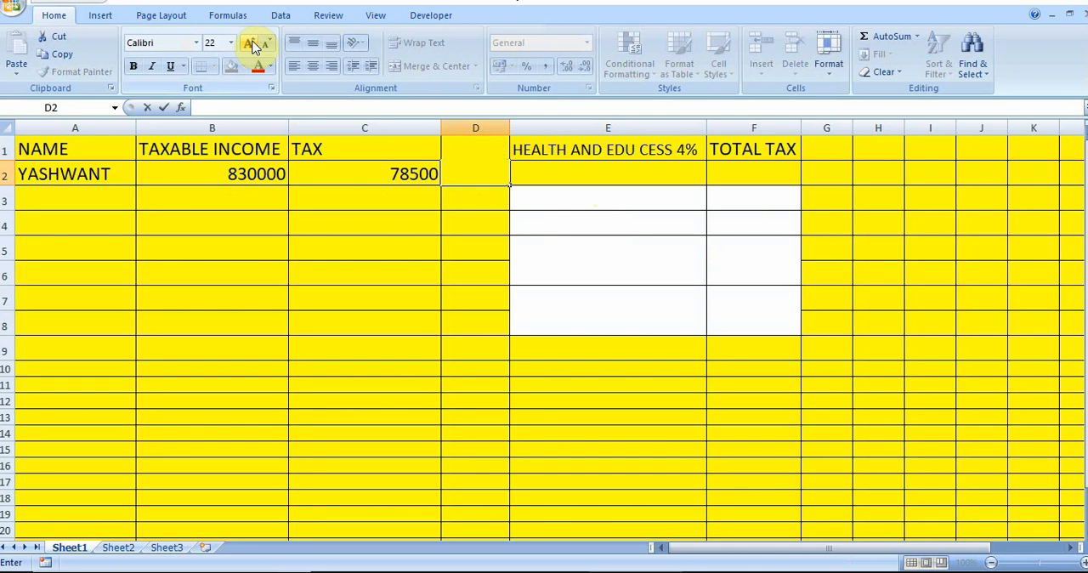
{"action": "left_click", "coordinate": [269, 42]}
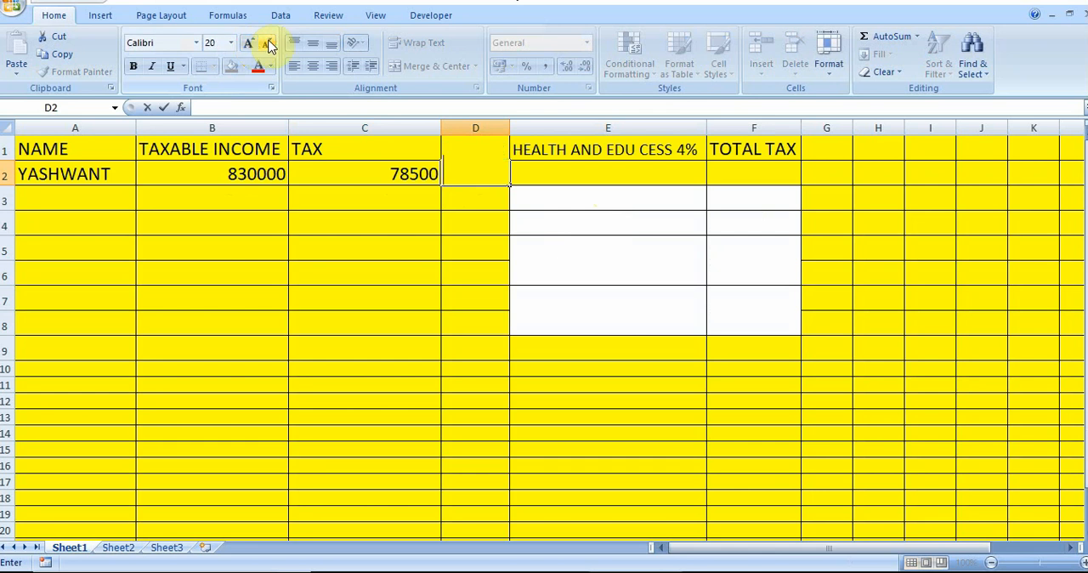
{"action": "left_click", "coordinate": [469, 232]}
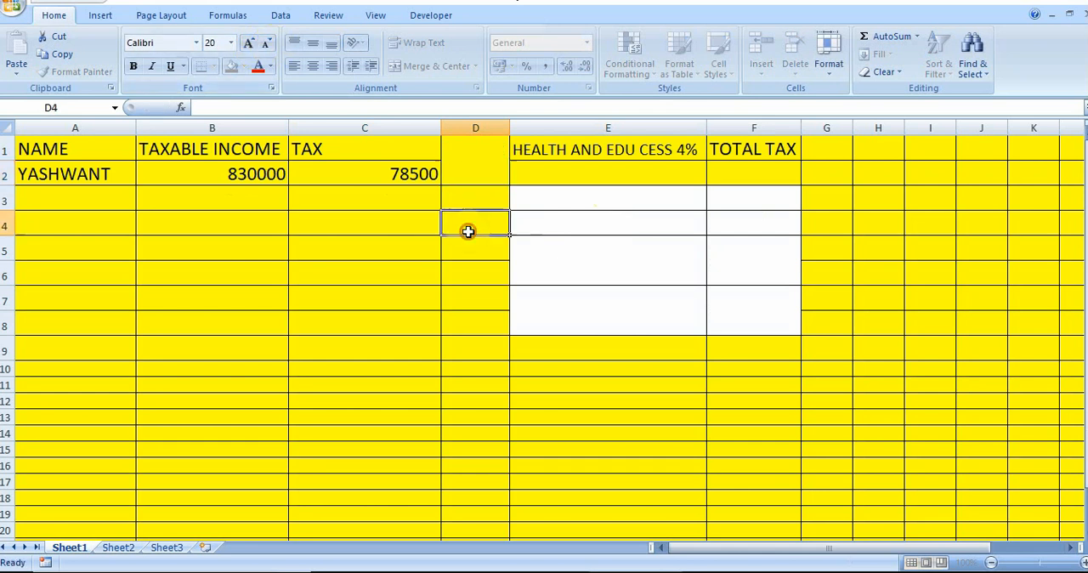
{"action": "left_click", "coordinate": [469, 185]}
{"action": "type", "text": "="}
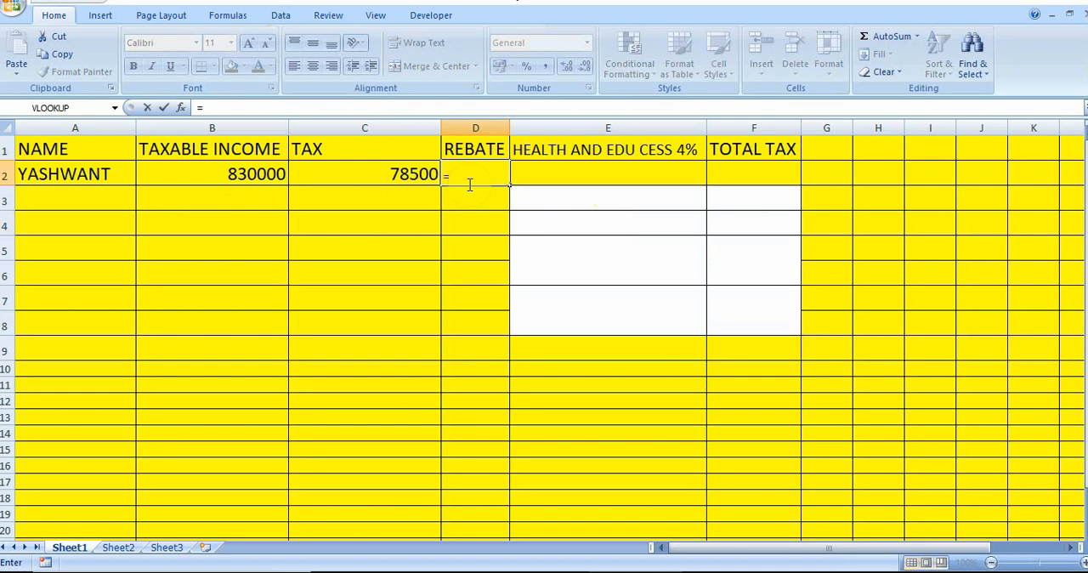
{"action": "type", "text": "IF"}
{"action": "key", "text": "BackSpace"}
{"action": "key", "text": "BackSpace"}
{"action": "key", "text": "Escape"}
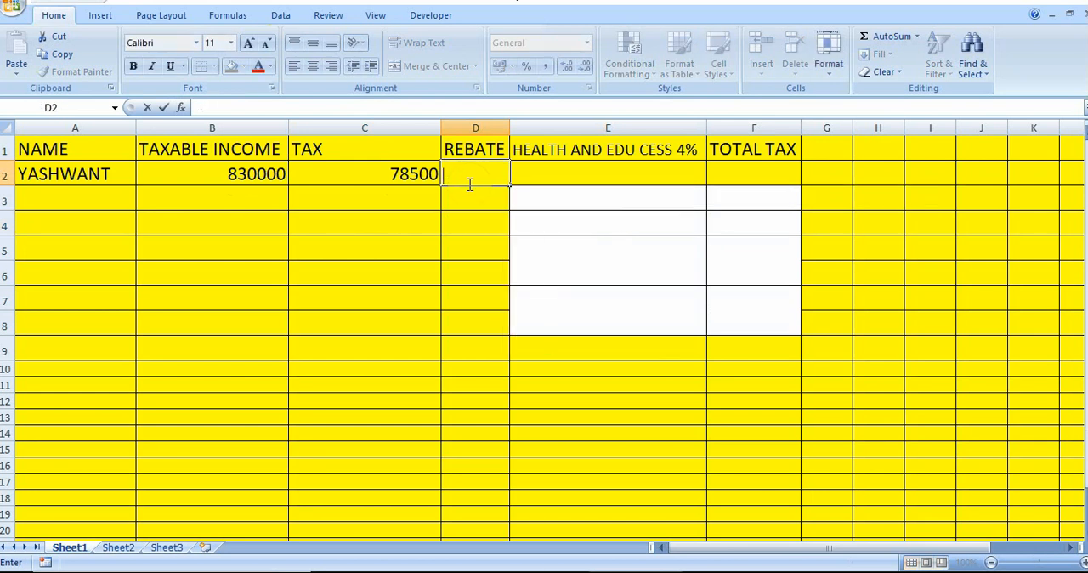
Set the font size to 20 in the rebate cell D2 and start the formula =IF(B2<=500000, there
{"action": "left_click", "coordinate": [217, 42]}
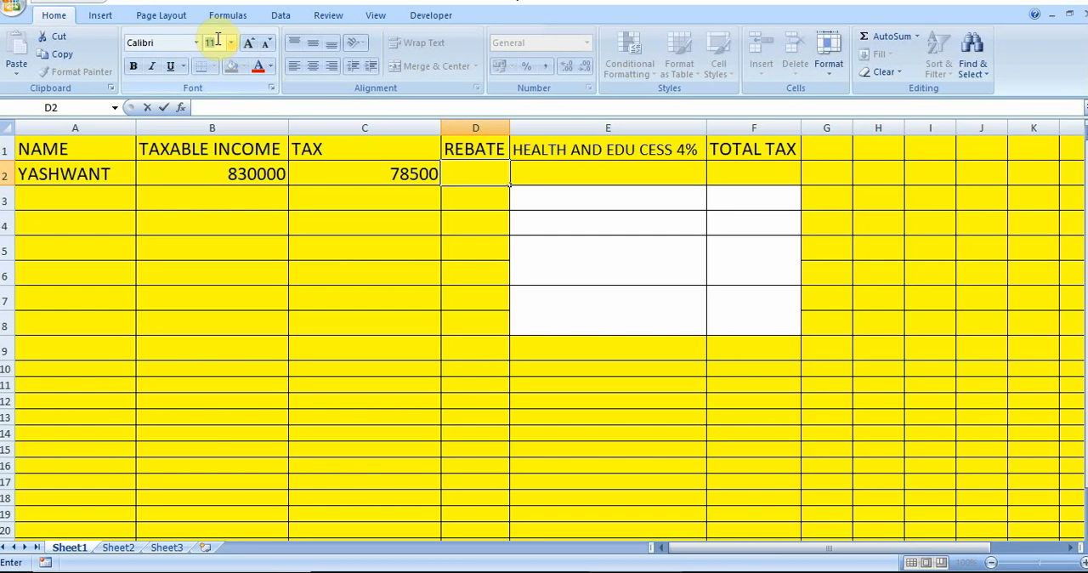
{"action": "type", "text": "20"}
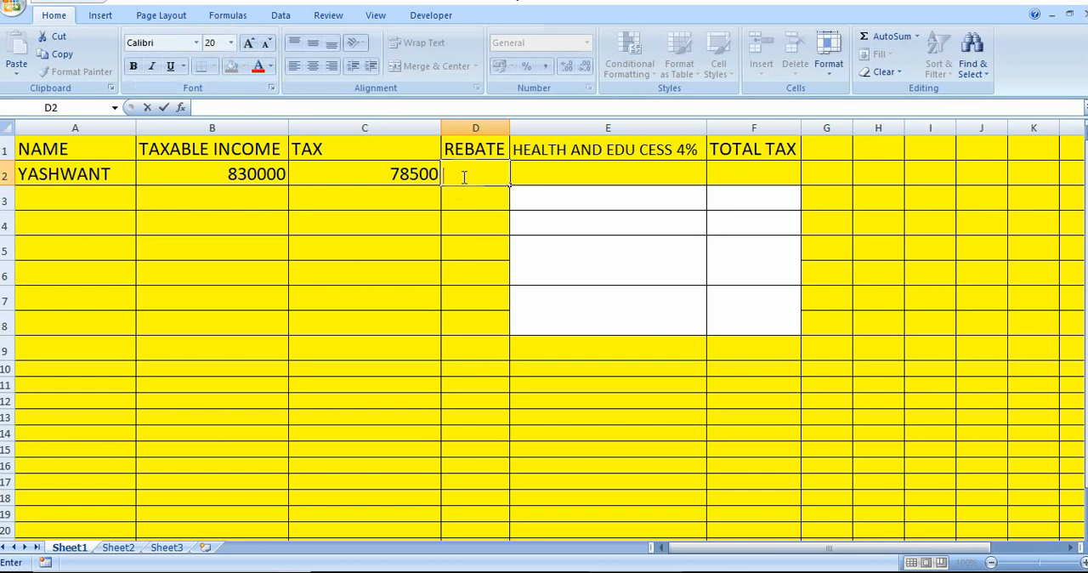
{"action": "type", "text": "=if"}
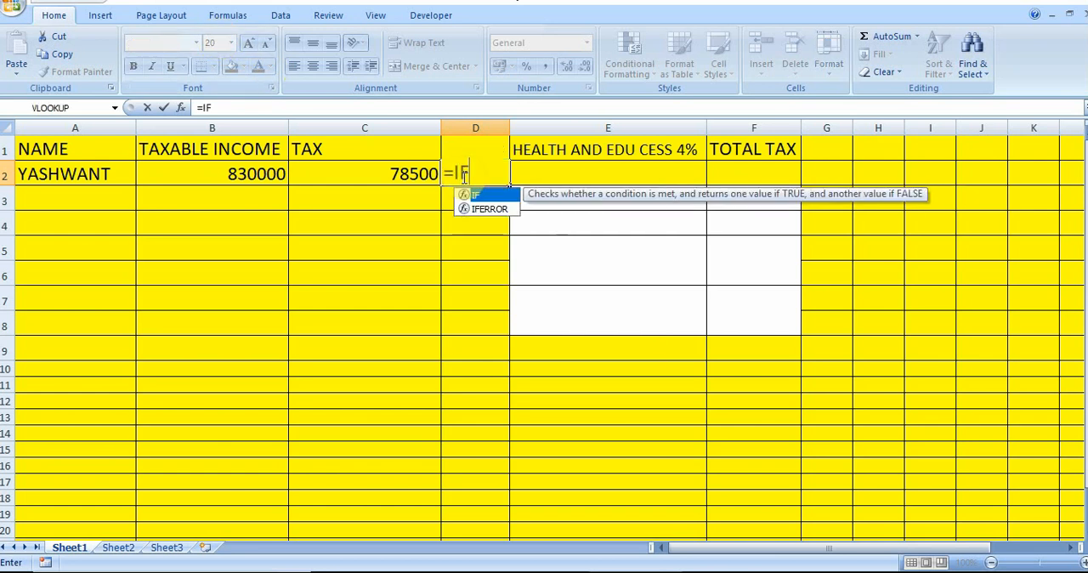
{"action": "key", "text": "Tab"}
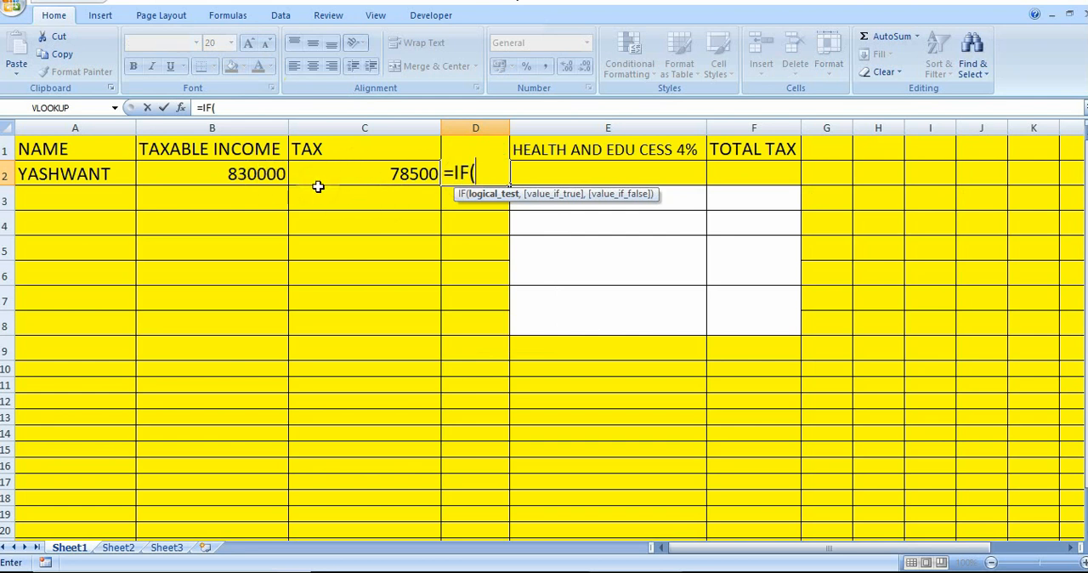
{"action": "left_click", "coordinate": [250, 173]}
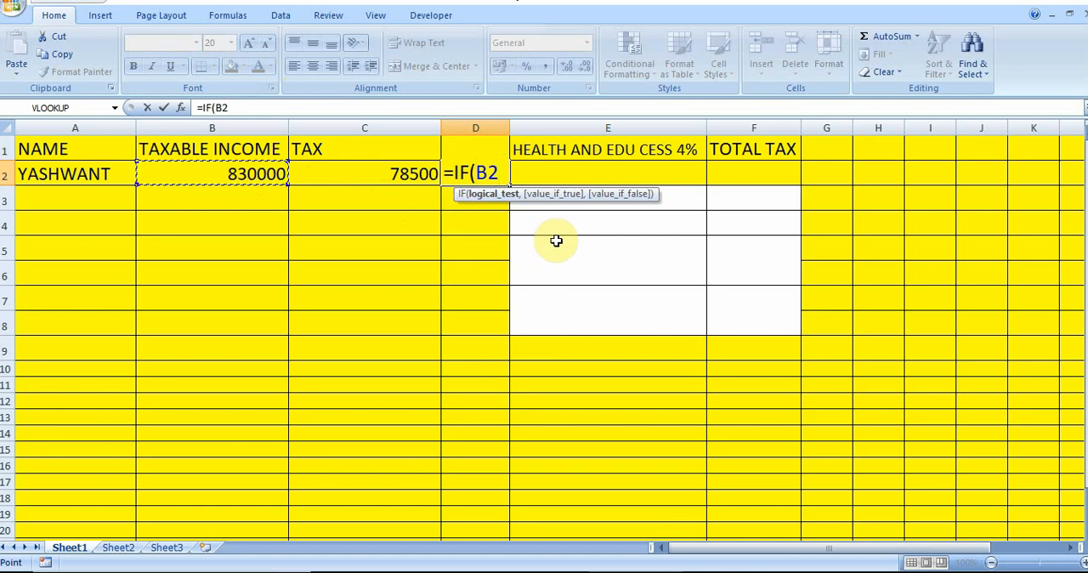
{"action": "type", "text": "<"}
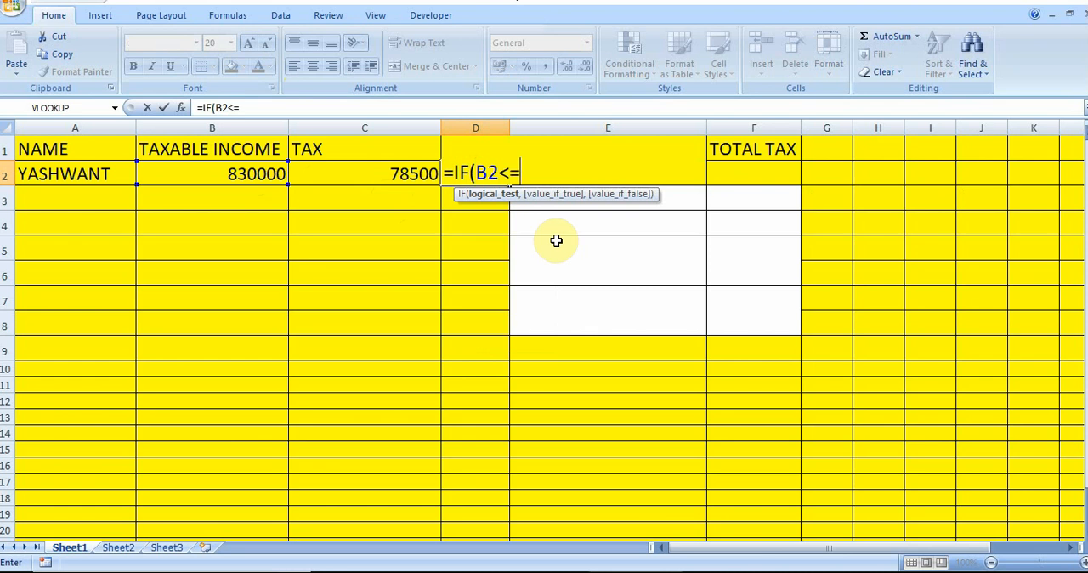
{"action": "type", "text": "=500000"}
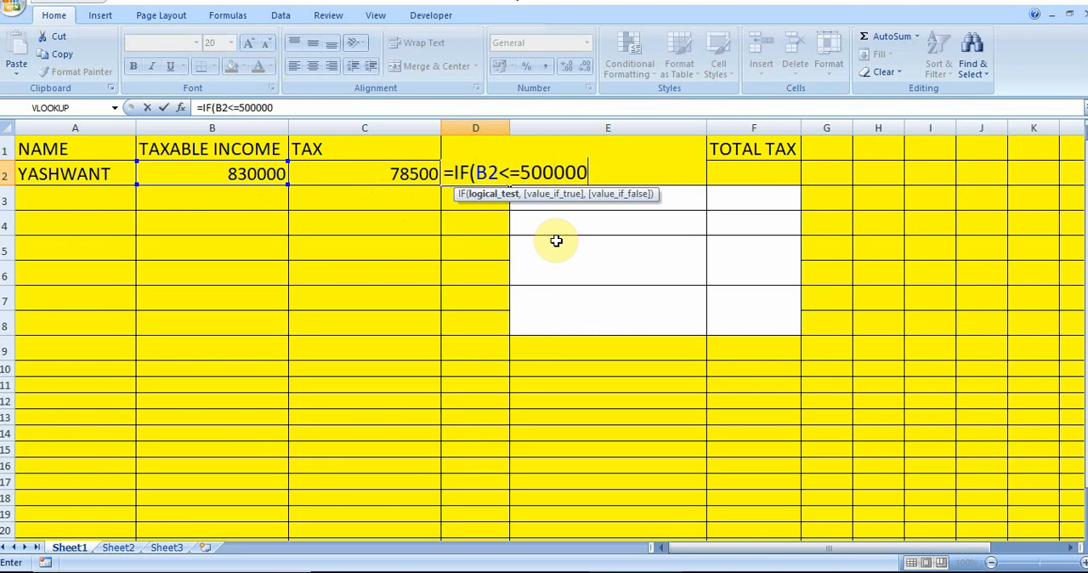
{"action": "type", "text": ","}
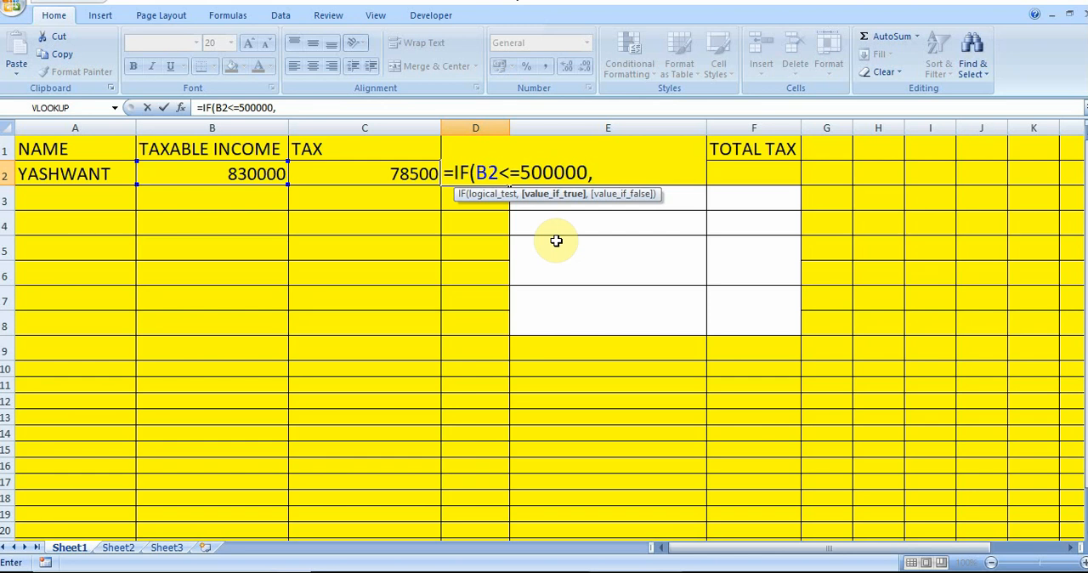
Complete the rebate formula with C2 as value-if-true and 0 as value-if-false, then commit it and check cells C2 and D2
{"action": "left_click", "coordinate": [388, 170]}
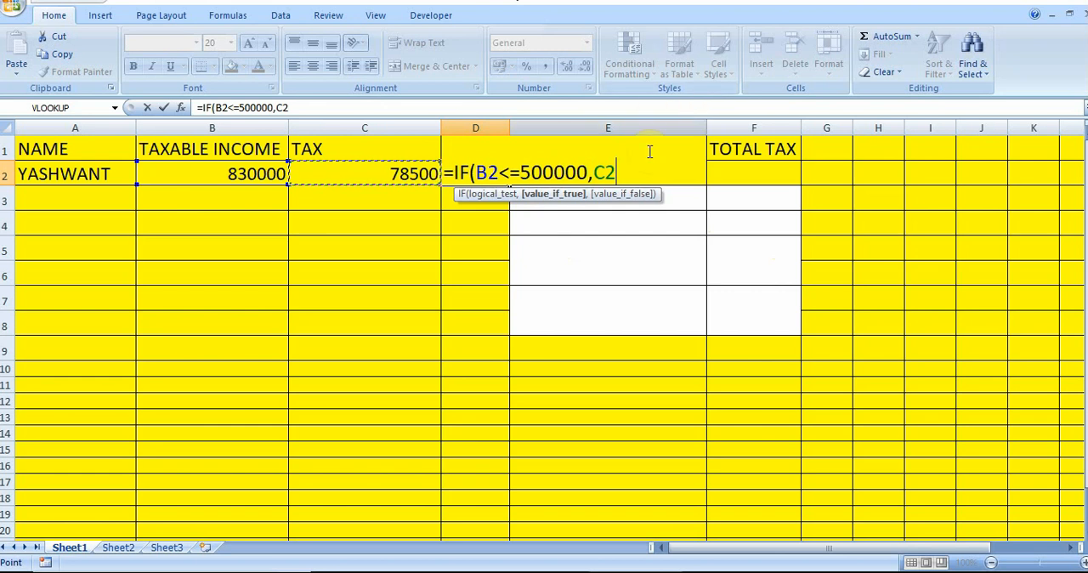
{"action": "type", "text": ",0"}
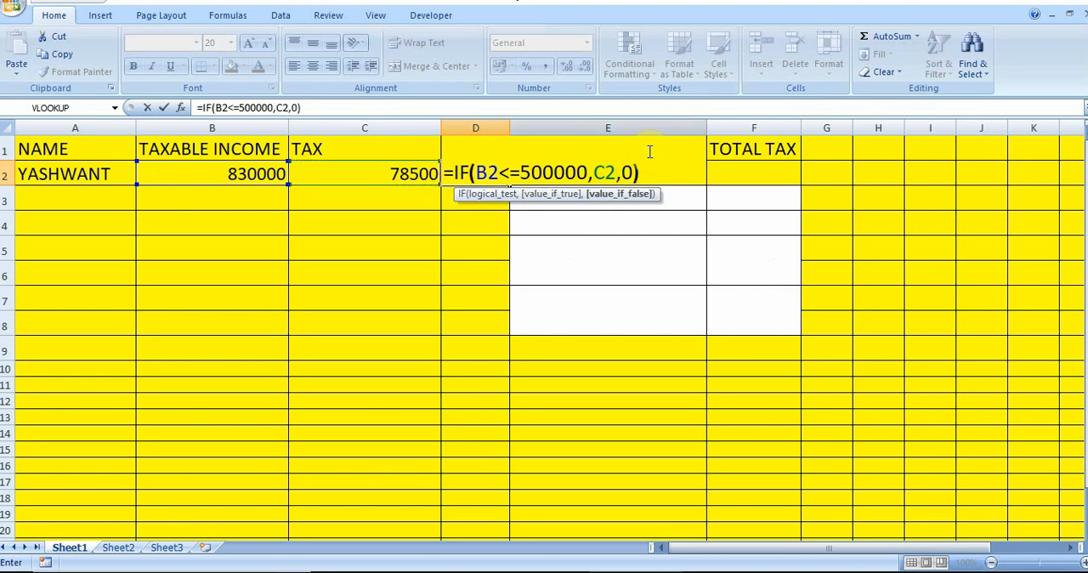
{"action": "key", "text": "Return"}
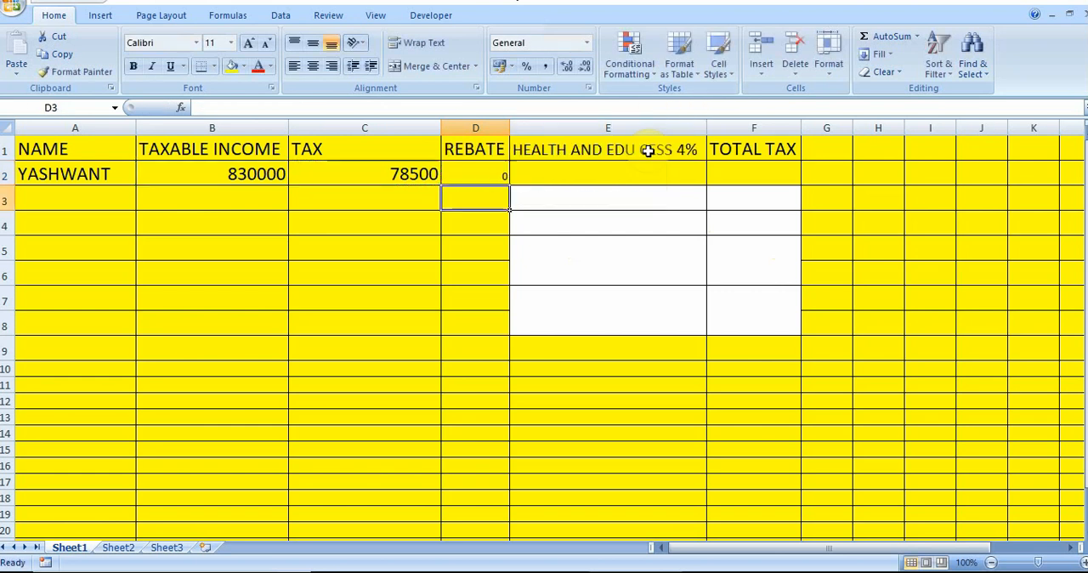
{"action": "left_click", "coordinate": [397, 172]}
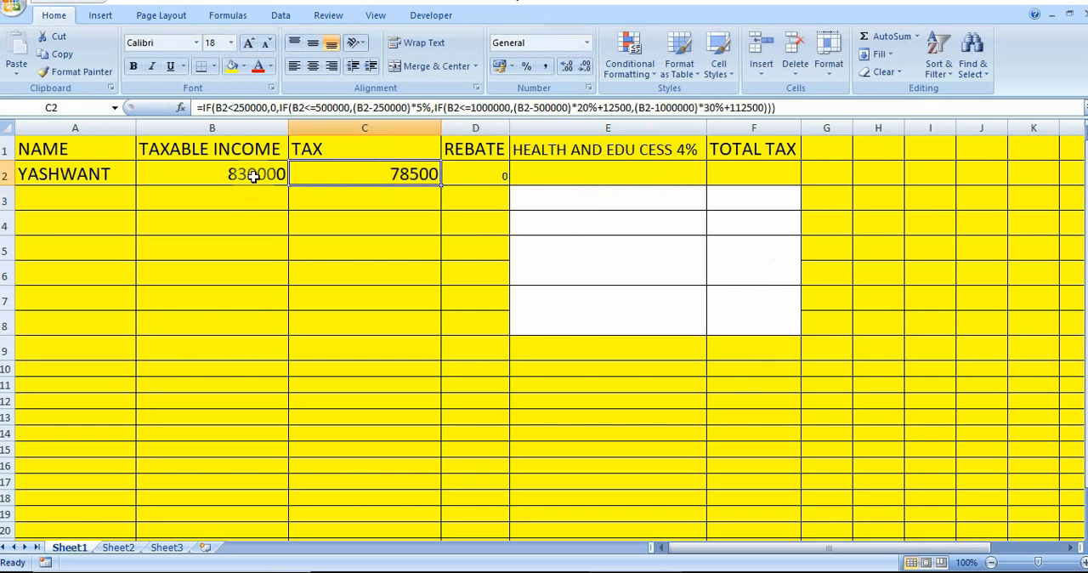
{"action": "left_click", "coordinate": [493, 177]}
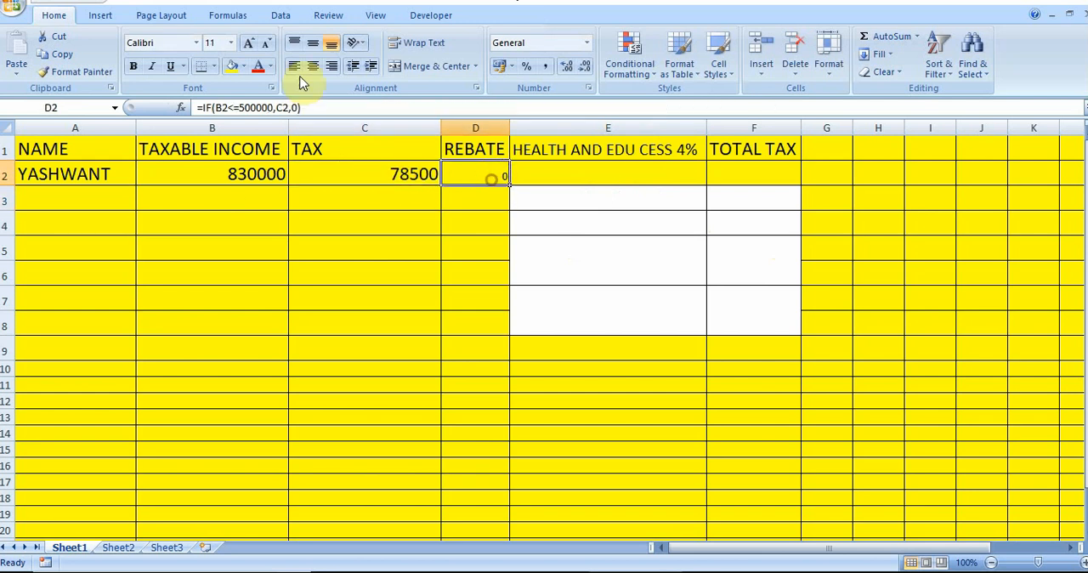
Increase the font size of the rebate result in cell D2 to 16
{"action": "left_click", "coordinate": [247, 43]}
{"action": "left_click", "coordinate": [248, 43]}
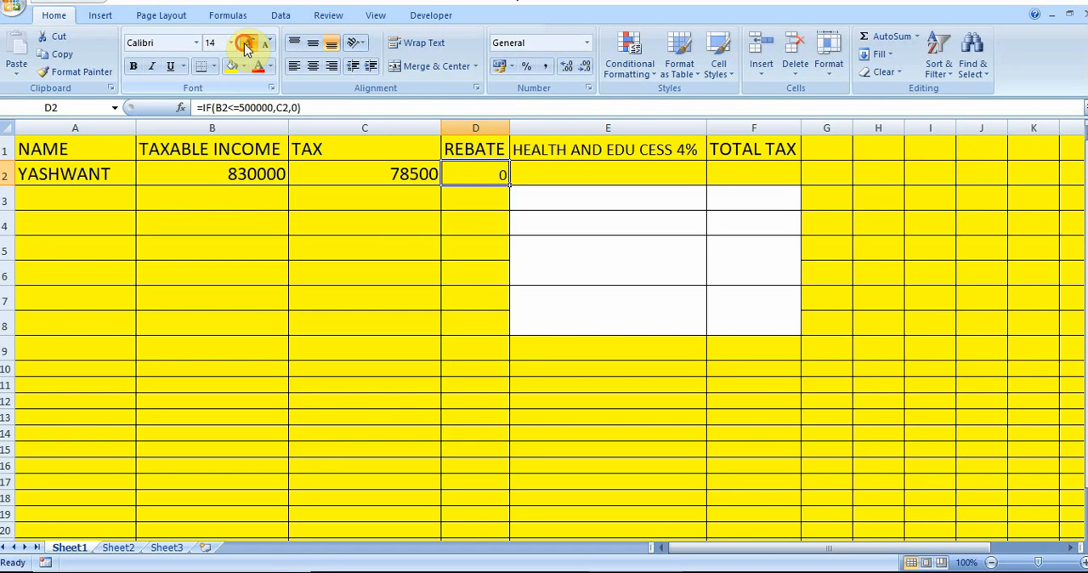
{"action": "left_click", "coordinate": [248, 43]}
Start the cess formula in cell E2 with the condition =IF(C2>12500
{"action": "left_click", "coordinate": [568, 170]}
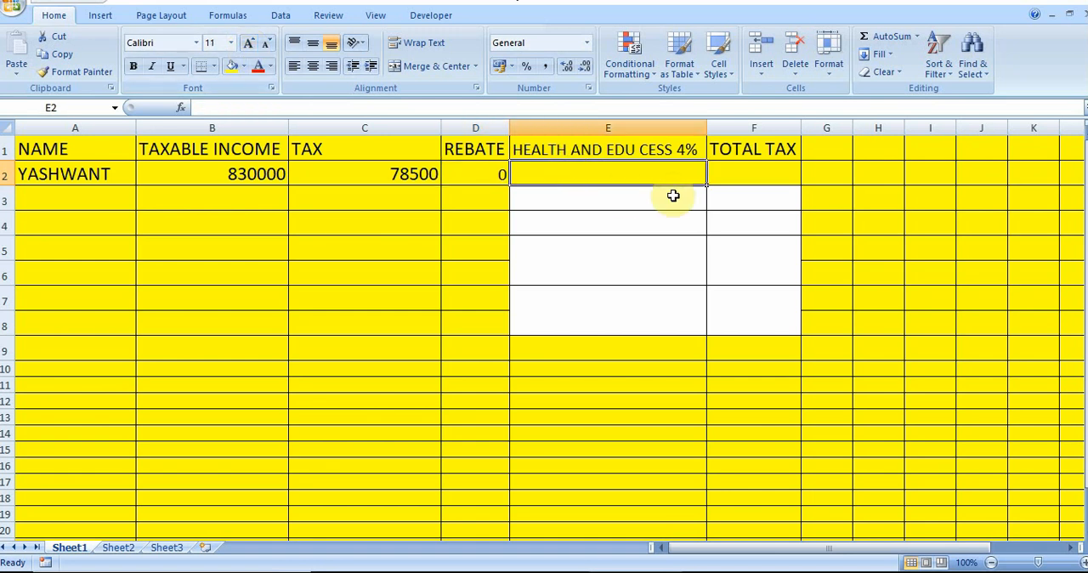
{"action": "type", "text": "="}
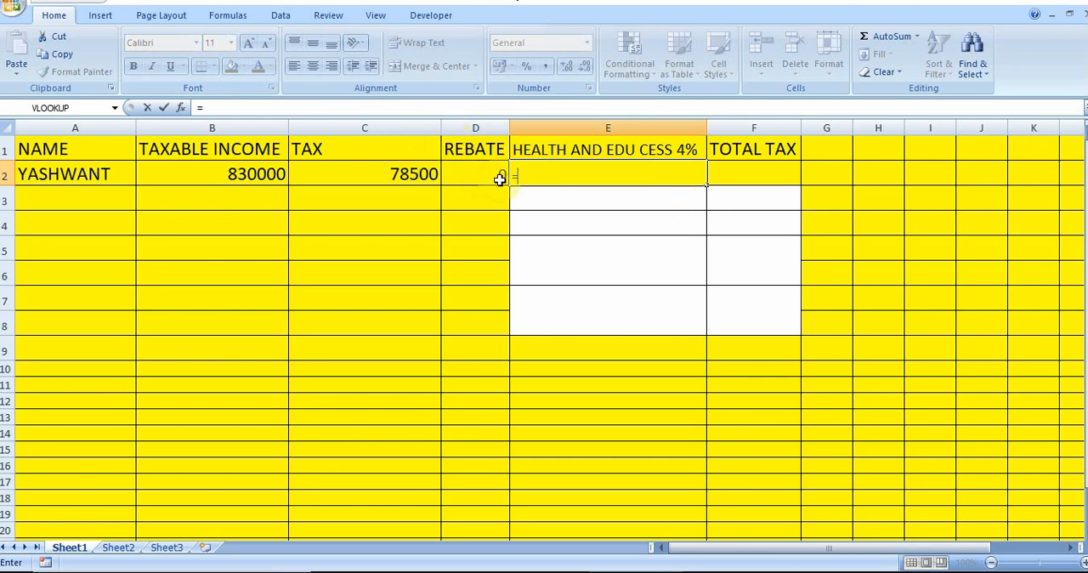
{"action": "left_click", "coordinate": [534, 168]}
{"action": "type", "text": "IF"}
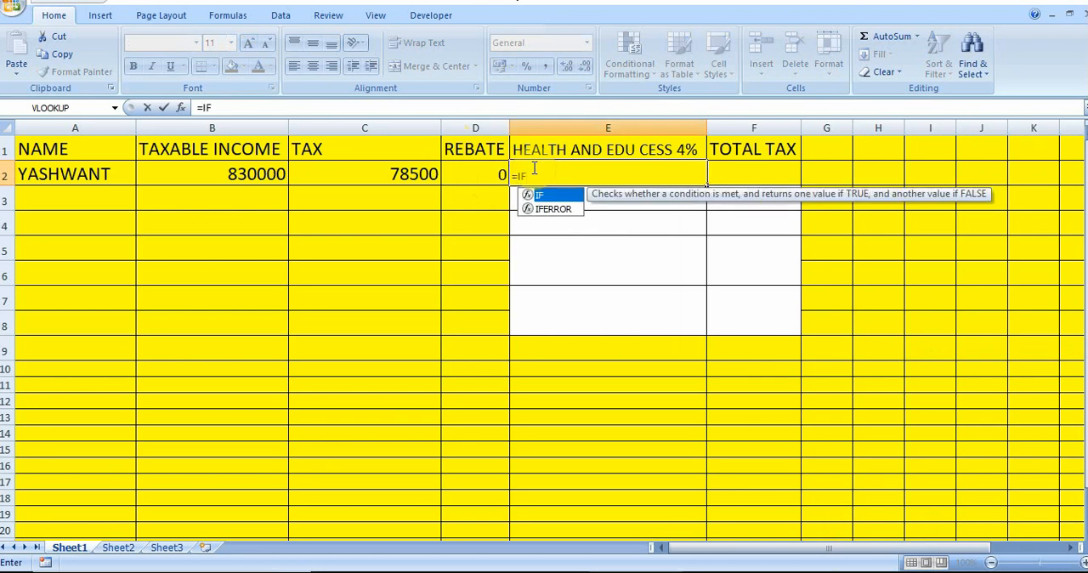
{"action": "type", "text": "("}
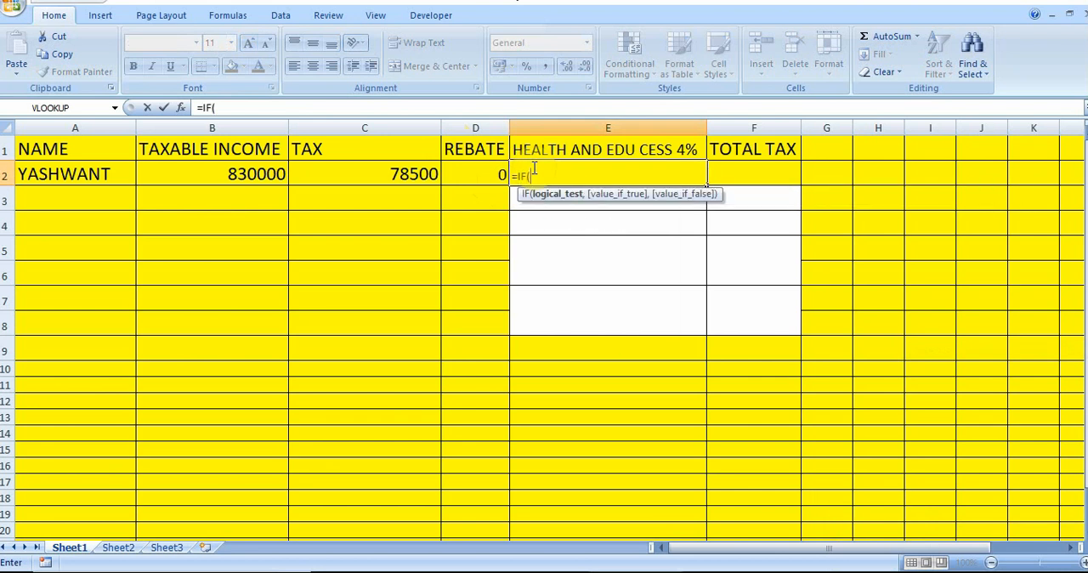
{"action": "left_click", "coordinate": [386, 174]}
{"action": "type", "text": ">12500"}
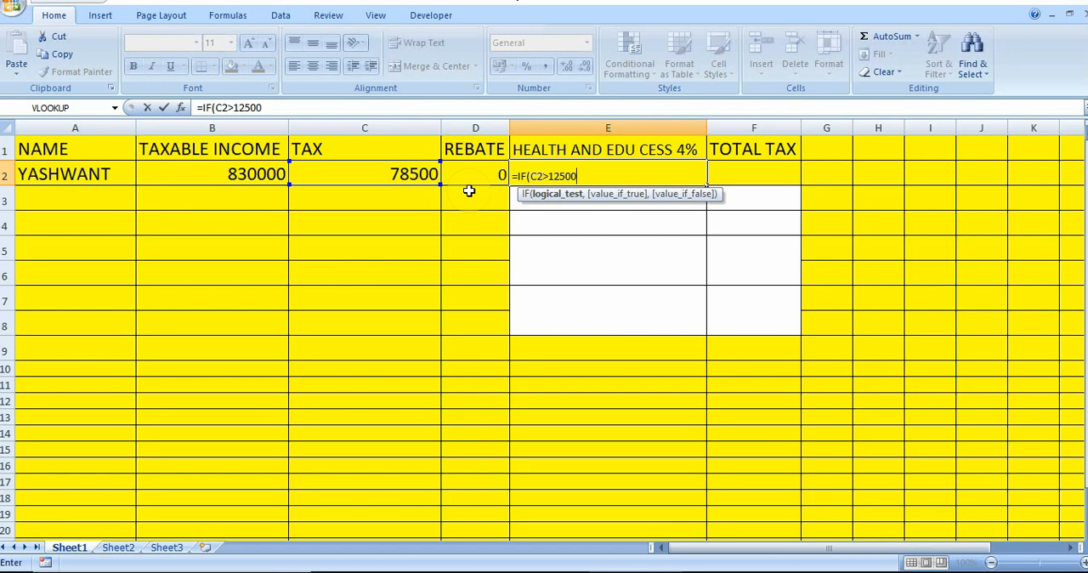
Complete the cess formula with C2*4% as value-if-true and 0 as value-if-false, and commit it
{"action": "type", "text": "C2"}
{"action": "key", "text": "BackSpace"}
{"action": "key", "text": "BackSpace"}
{"action": "type", "text": ",C2*4%"}
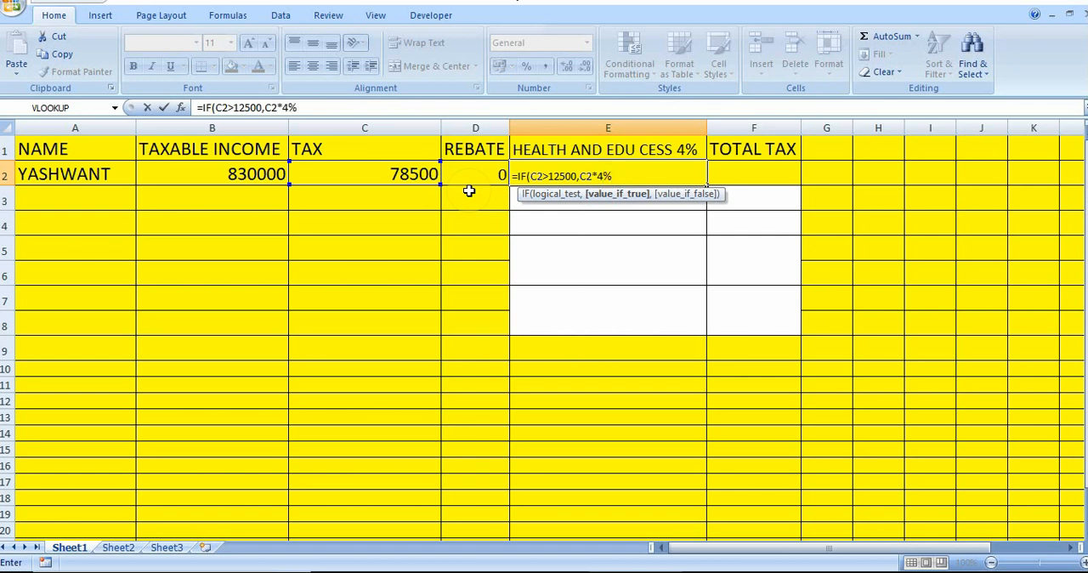
{"action": "type", "text": ","}
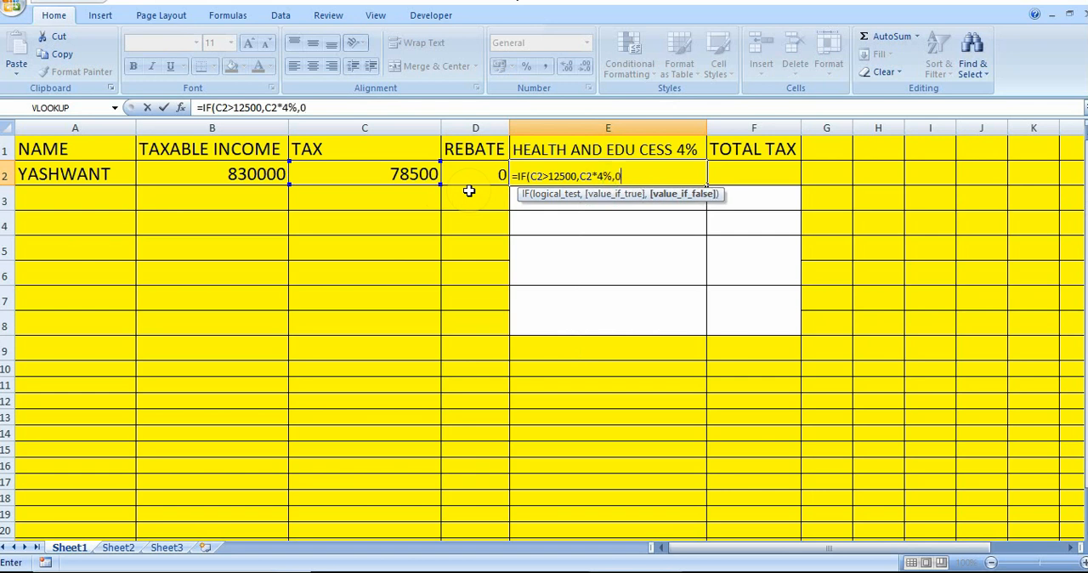
{"action": "type", "text": "0)"}
{"action": "key", "text": "Return"}
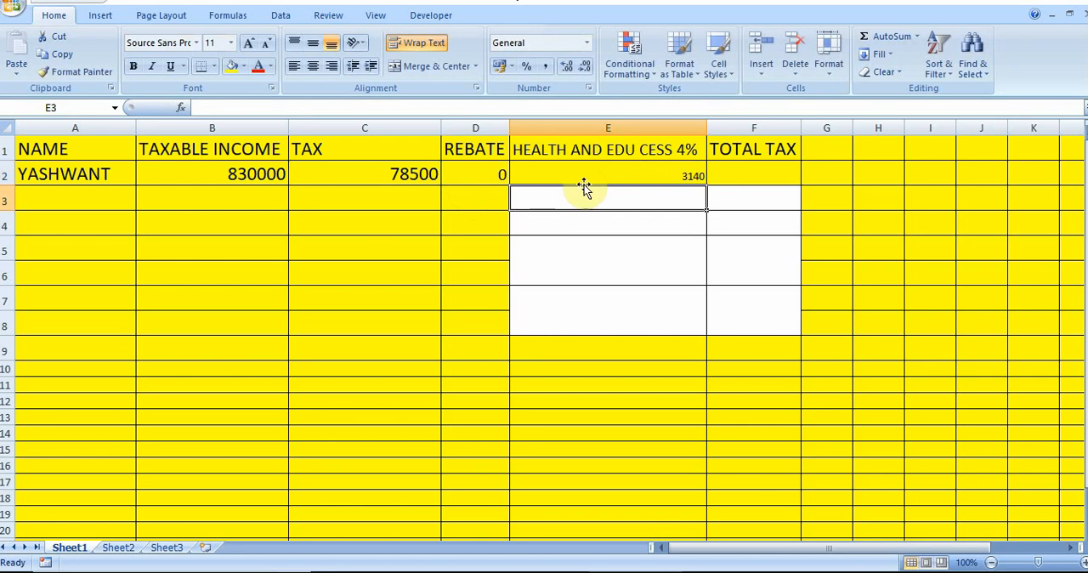
Increase the font size of the cess result in cell E2 to 20
{"action": "left_click", "coordinate": [624, 176]}
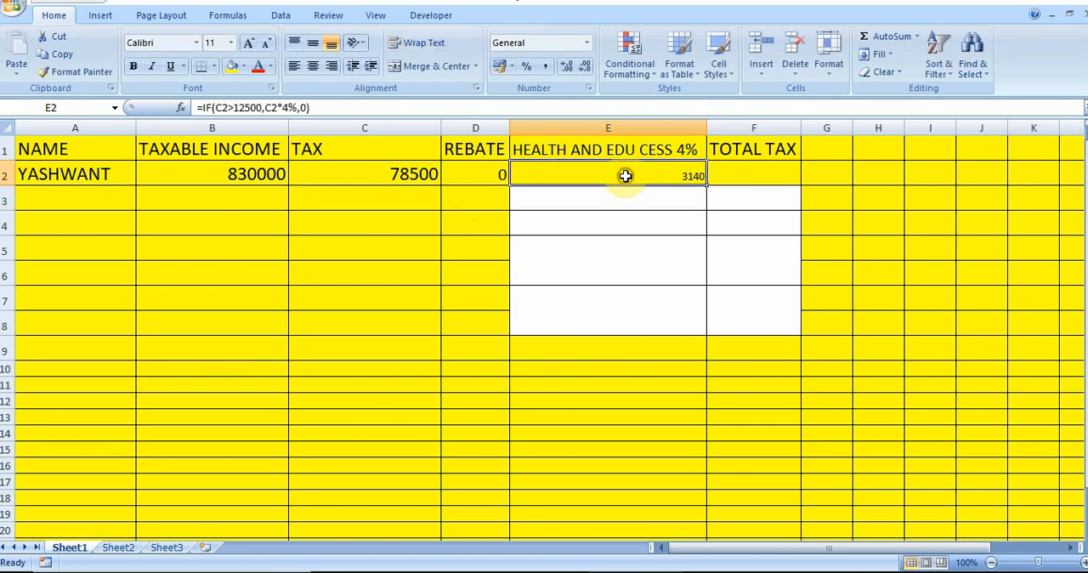
{"action": "left_click", "coordinate": [246, 43]}
{"action": "left_click", "coordinate": [247, 43]}
{"action": "left_click", "coordinate": [246, 42]}
{"action": "left_click", "coordinate": [246, 45]}
{"action": "left_click", "coordinate": [246, 44]}
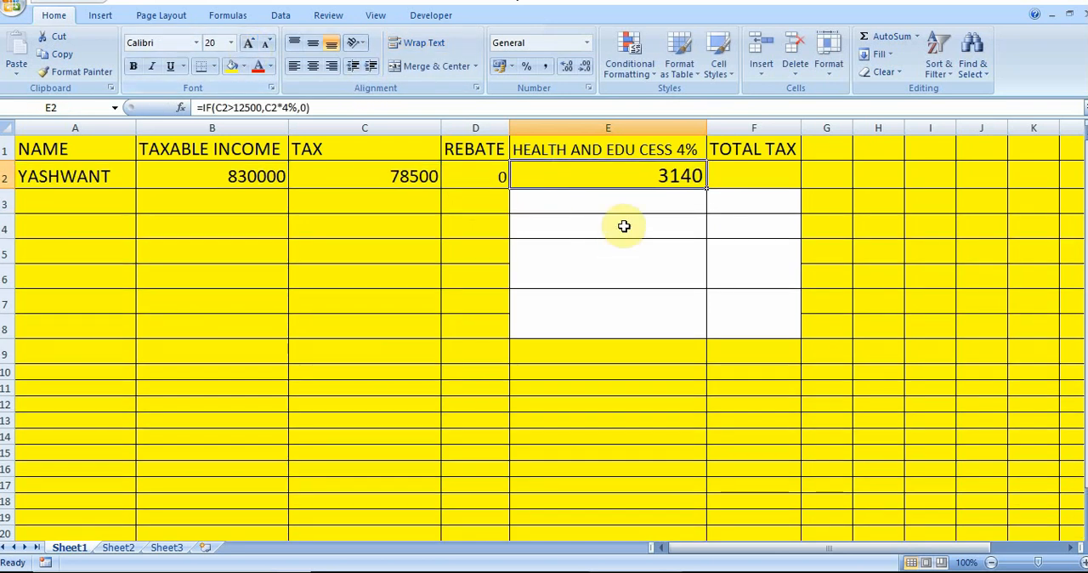
Review the taxable income in B2 and the tax, rebate and cess formulas in C2, D2 and E2
{"action": "left_click", "coordinate": [673, 197]}
{"action": "left_click", "coordinate": [633, 179]}
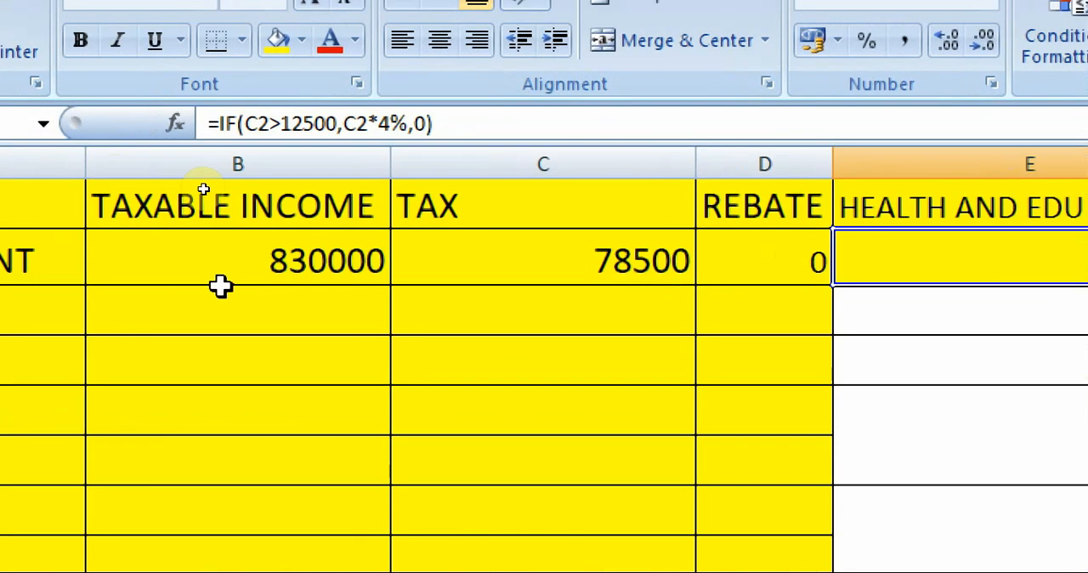
{"action": "left_click", "coordinate": [280, 272]}
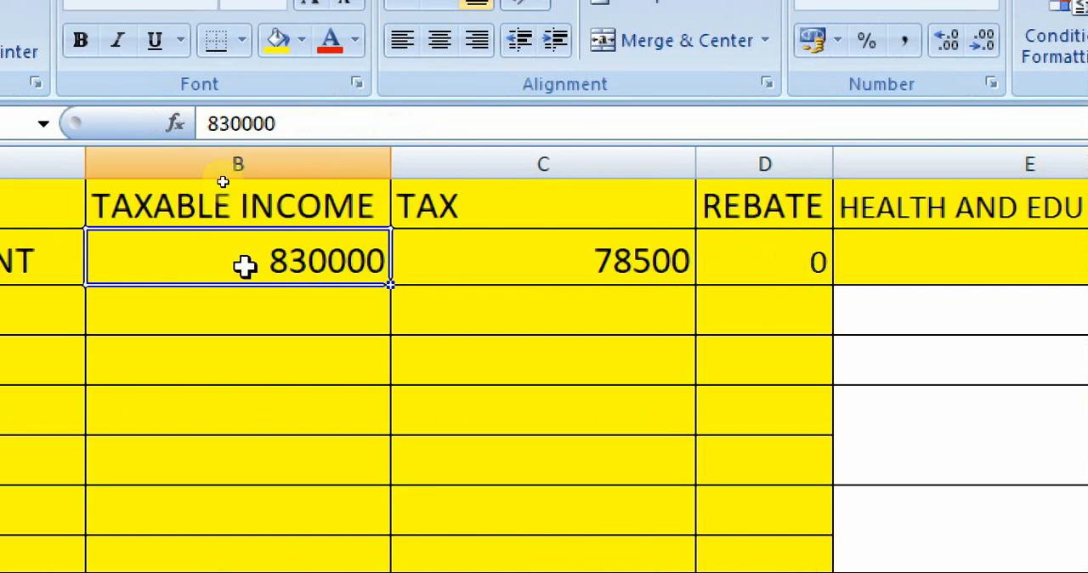
{"action": "left_click", "coordinate": [651, 262]}
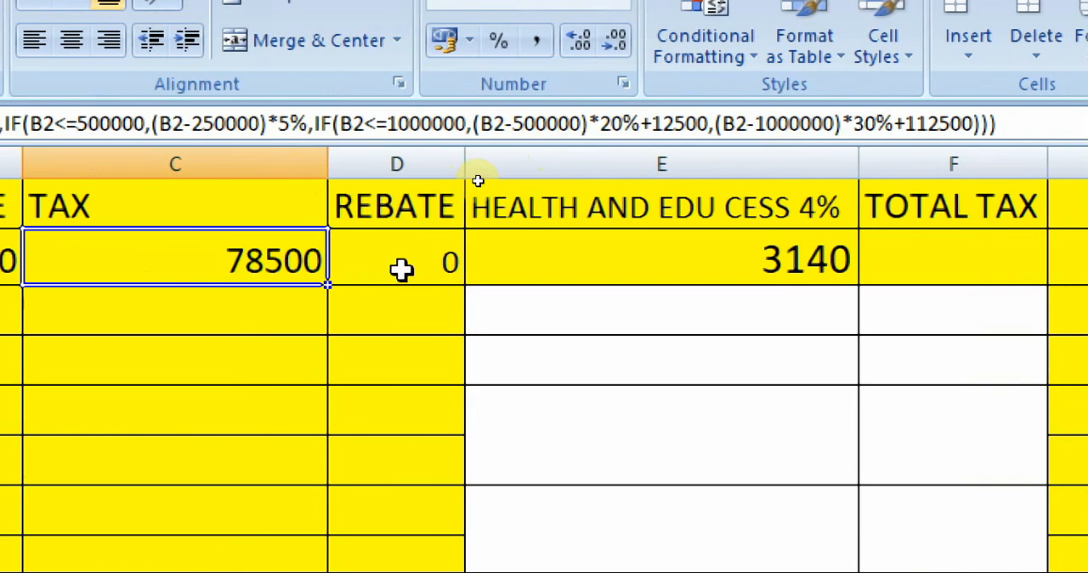
{"action": "left_click", "coordinate": [401, 269]}
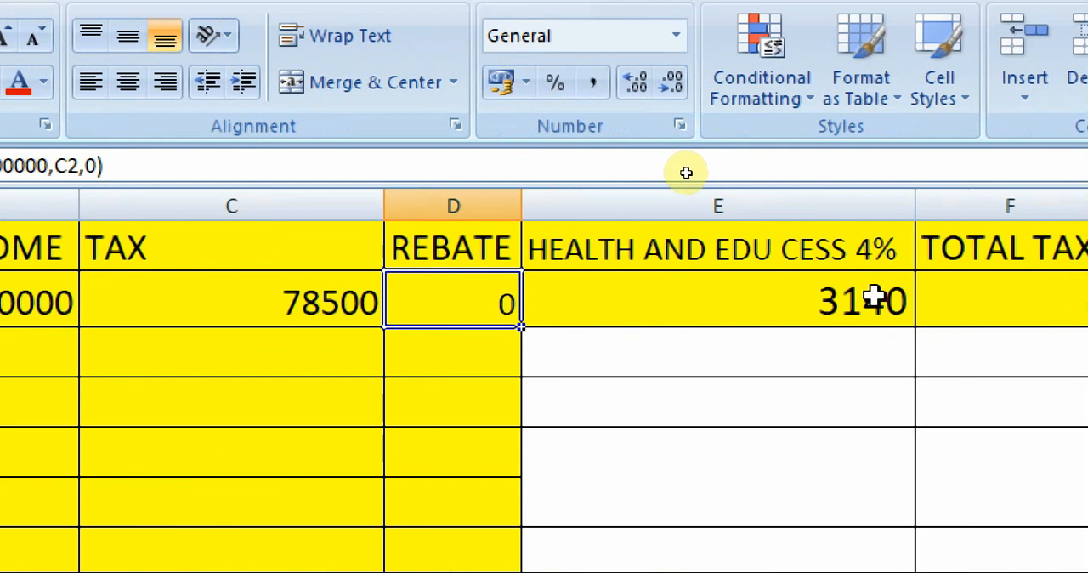
{"action": "left_click", "coordinate": [920, 293]}
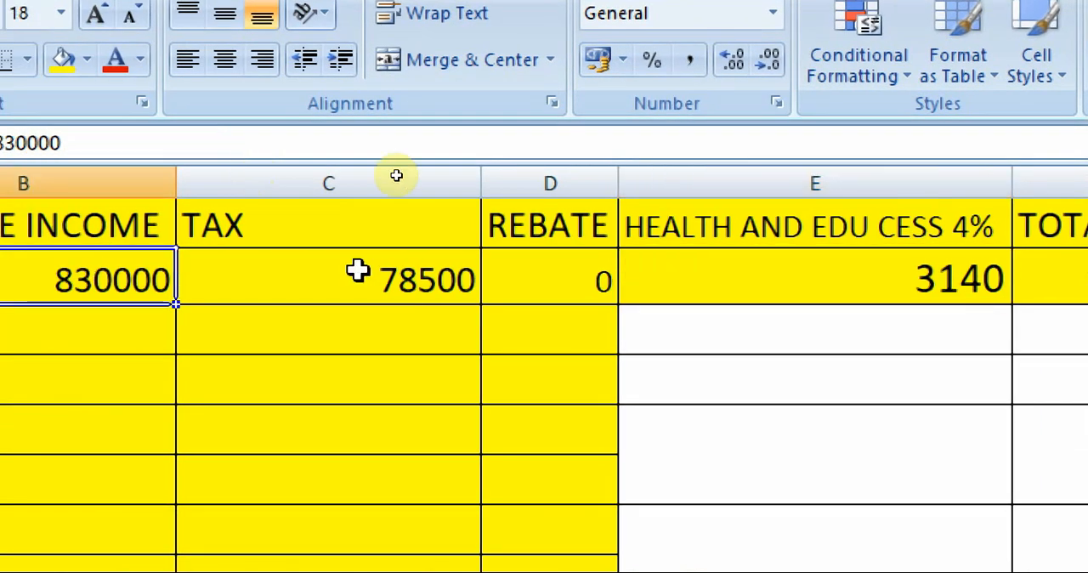
{"action": "left_click", "coordinate": [351, 315]}
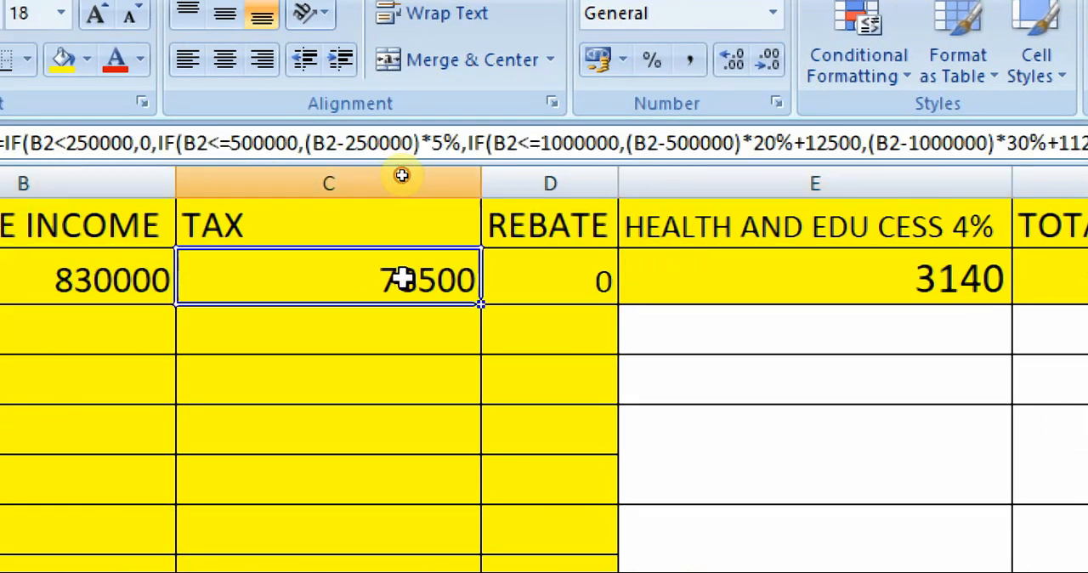
{"action": "left_click", "coordinate": [901, 287]}
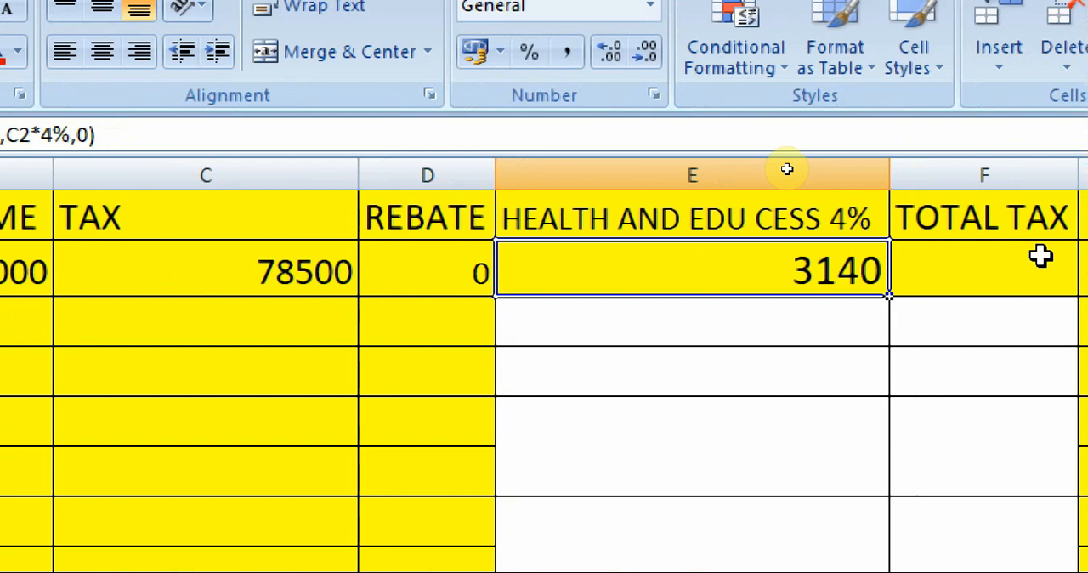
{"action": "left_click", "coordinate": [965, 267]}
{"action": "type", "text": "="}
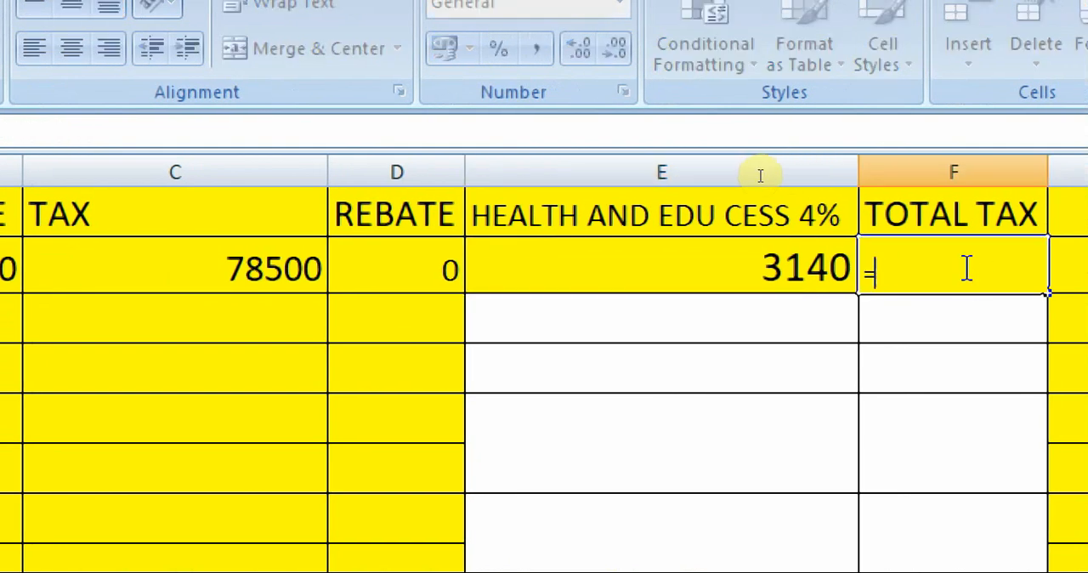
{"action": "left_click", "coordinate": [147, 271]}
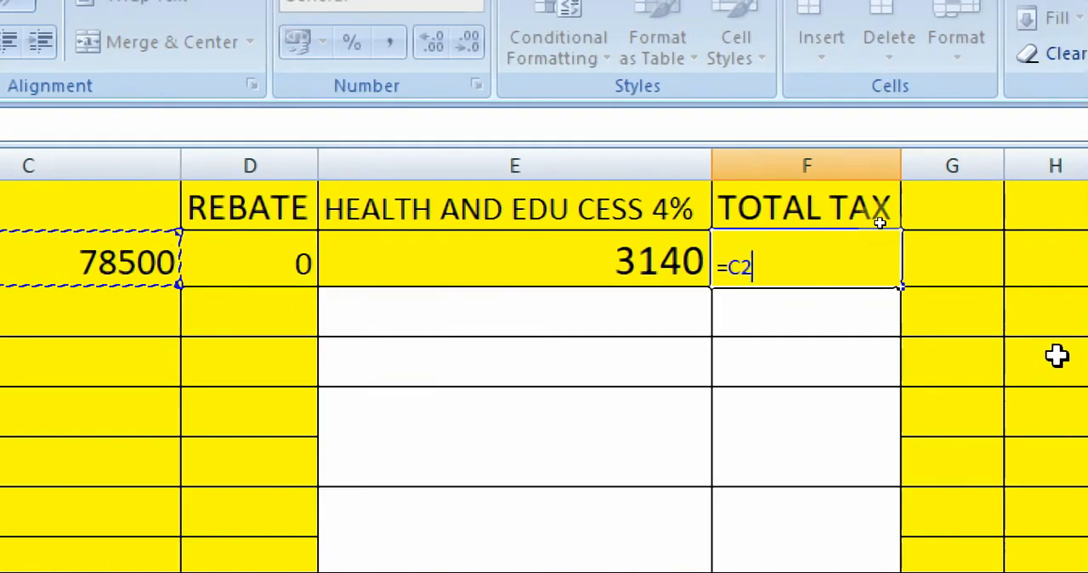
{"action": "type", "text": "-"}
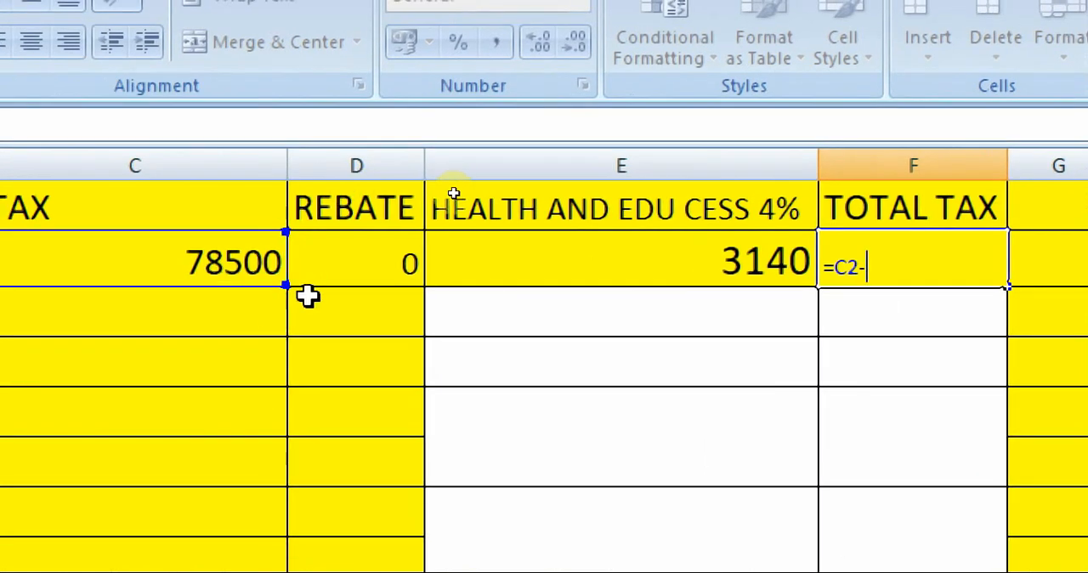
{"action": "left_click", "coordinate": [338, 260]}
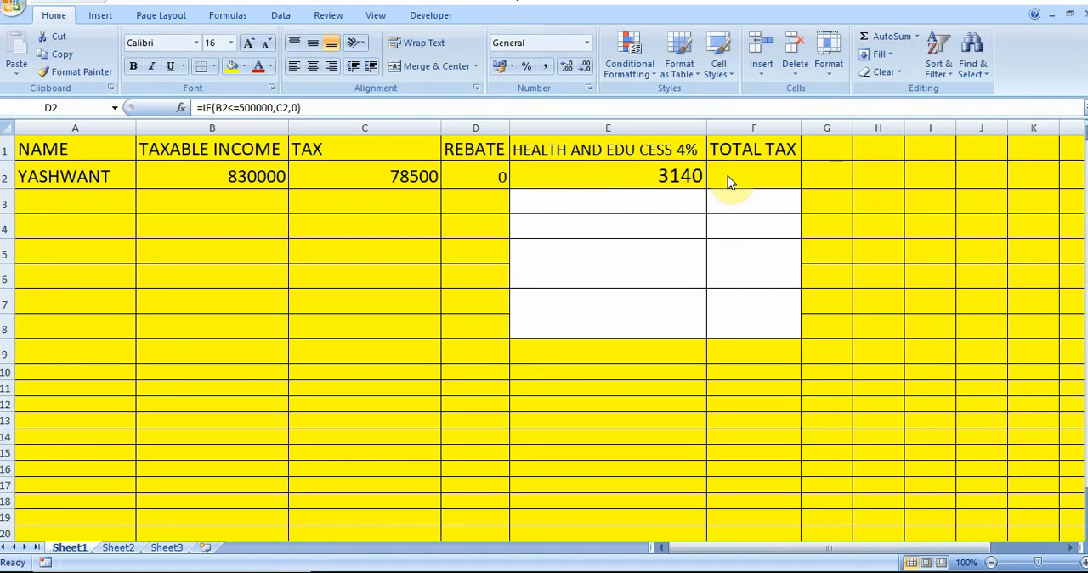
Set the taxable income in cell B2 to 440000 and check the tax and rebate cells C2 and D2
{"action": "left_click", "coordinate": [727, 175]}
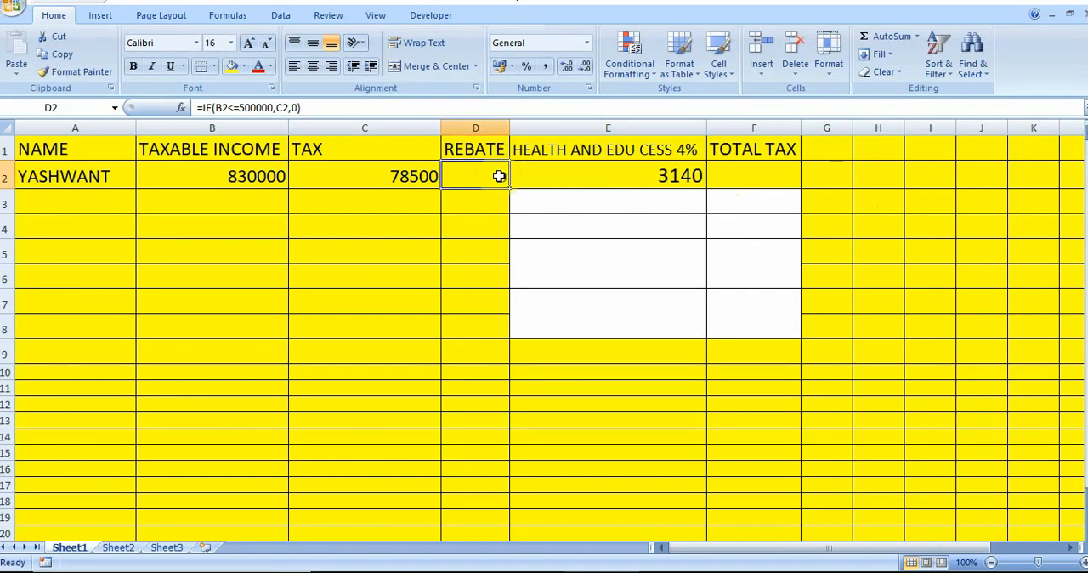
{"action": "left_click", "coordinate": [752, 175]}
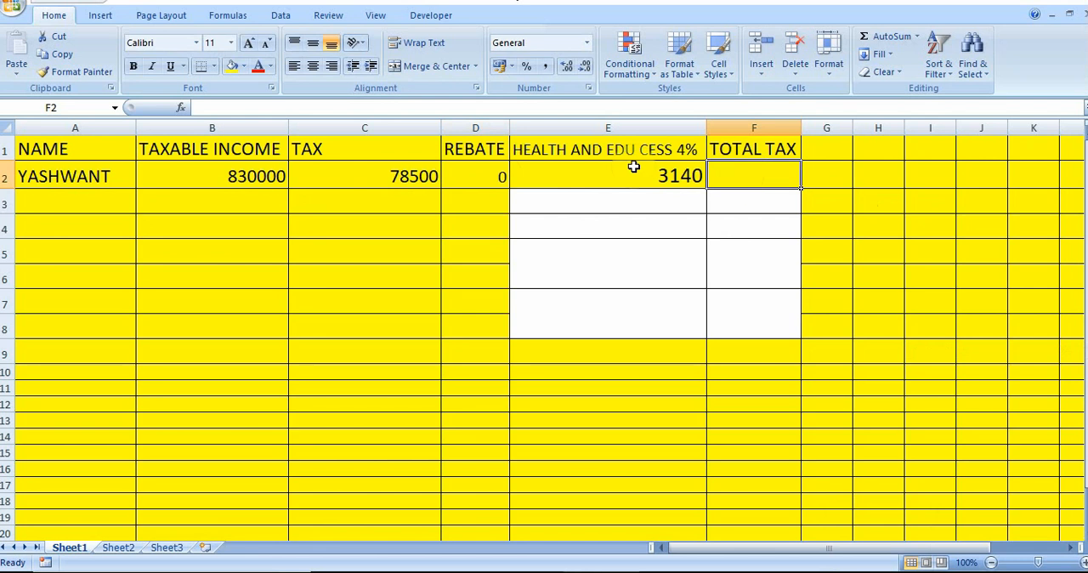
{"action": "left_click", "coordinate": [490, 176]}
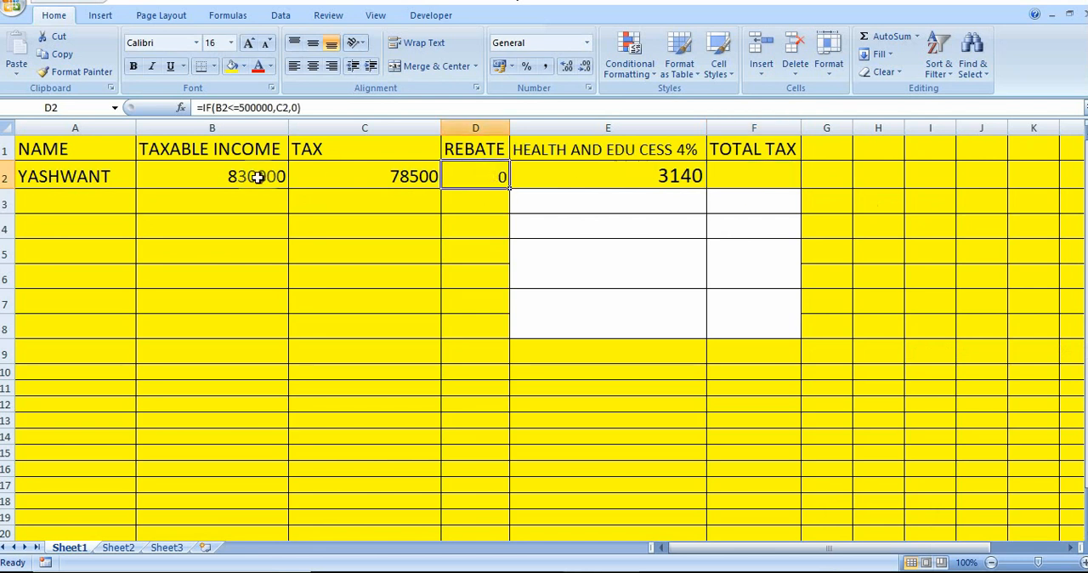
{"action": "left_click", "coordinate": [346, 184]}
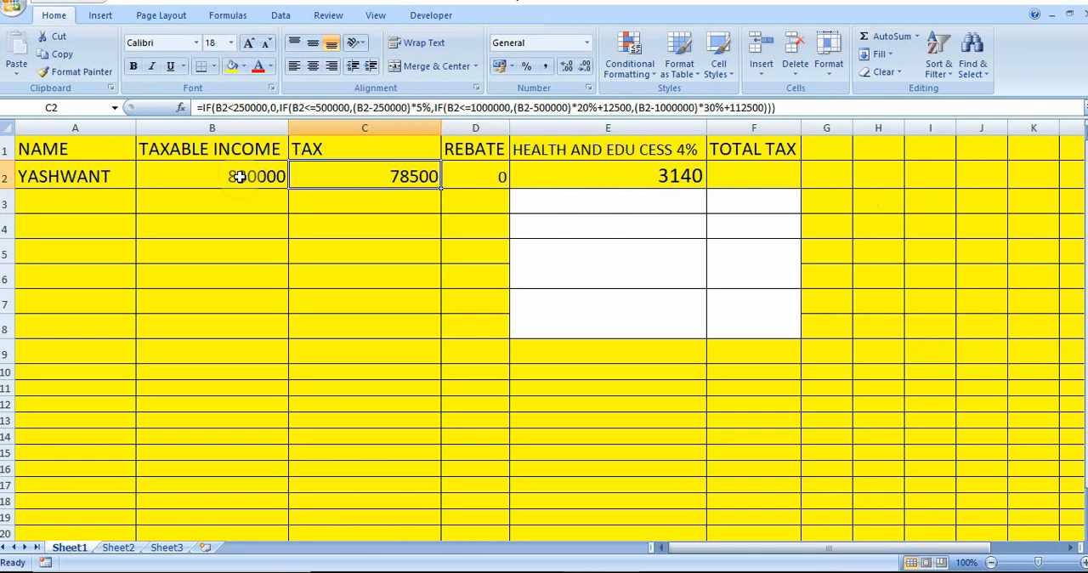
{"action": "left_click", "coordinate": [490, 177]}
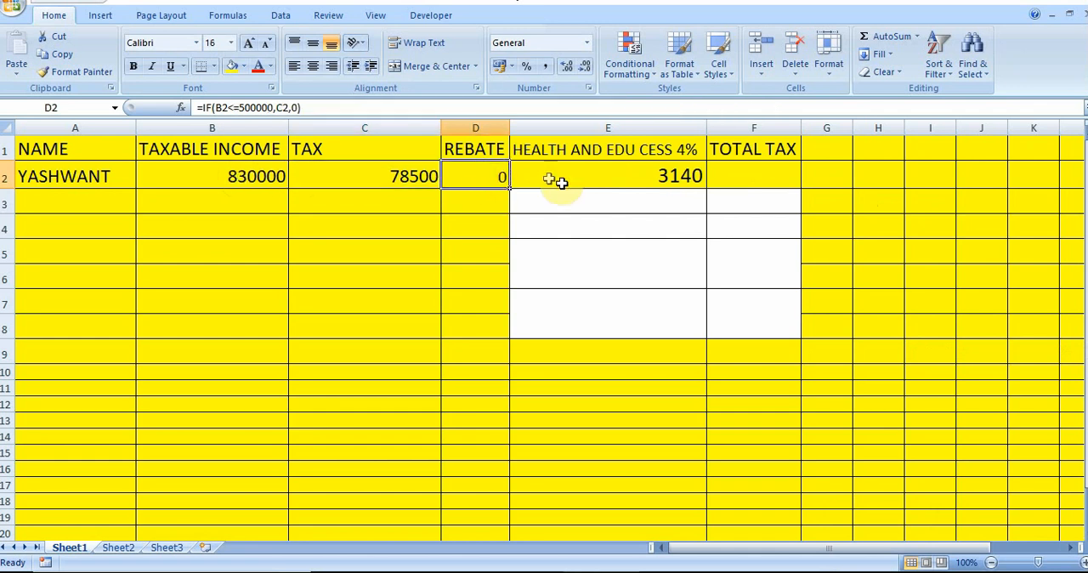
{"action": "left_click", "coordinate": [247, 178]}
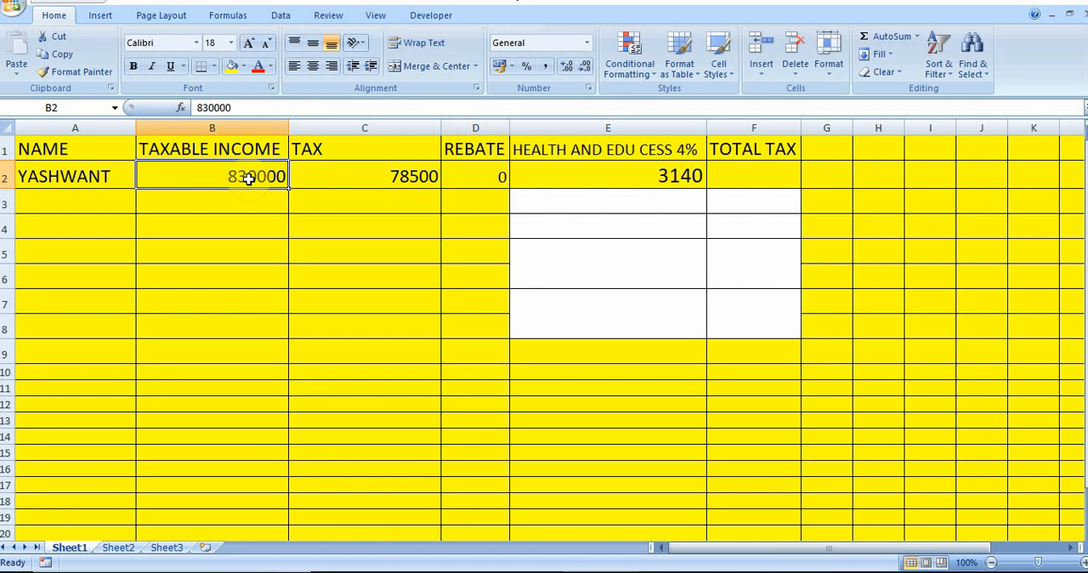
{"action": "type", "text": "44"}
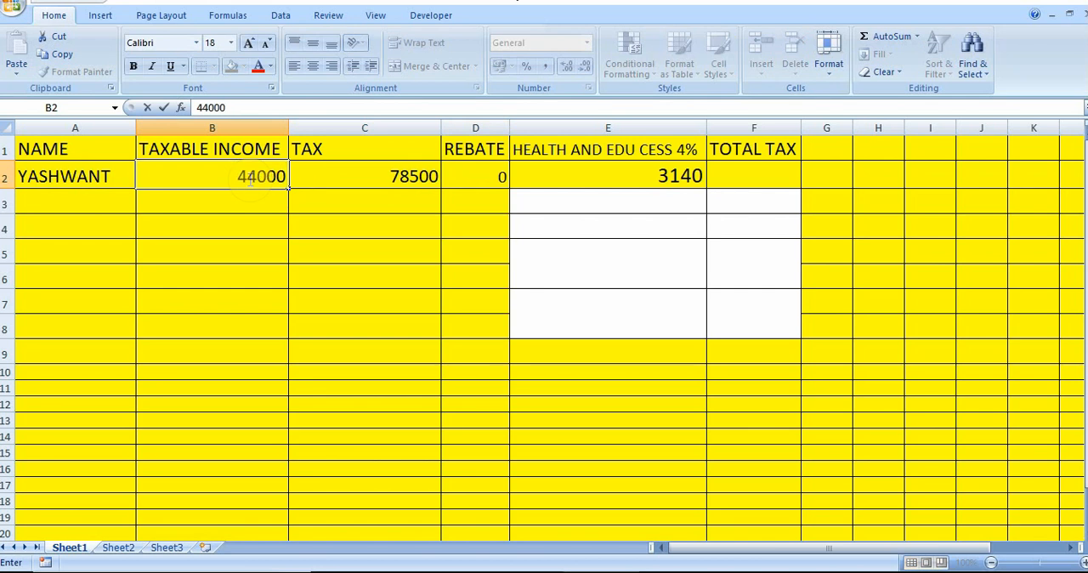
{"action": "key", "text": "Return"}
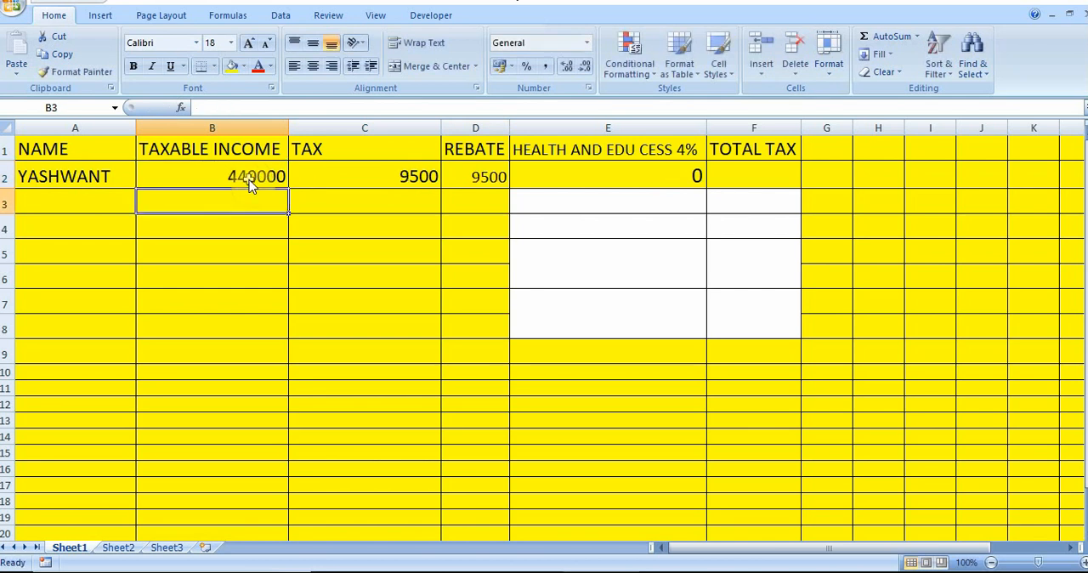
{"action": "left_click", "coordinate": [407, 180]}
{"action": "left_click", "coordinate": [477, 183]}
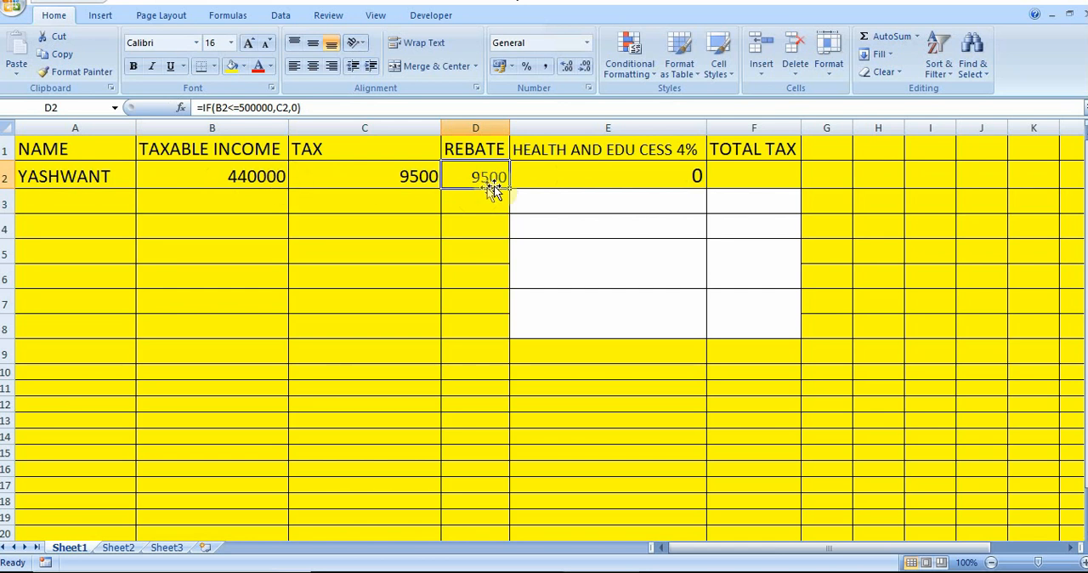
Enter the total tax formula =C2-D2+E2 in cell F2, combining tax, rebate and cess
{"action": "left_click", "coordinate": [742, 172]}
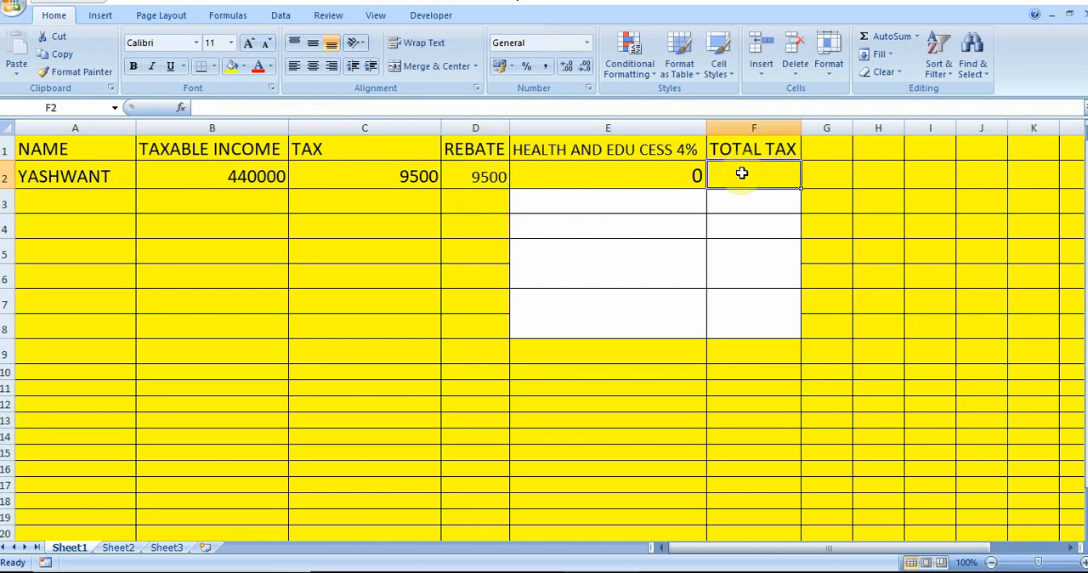
{"action": "type", "text": "="}
{"action": "left_click", "coordinate": [331, 176]}
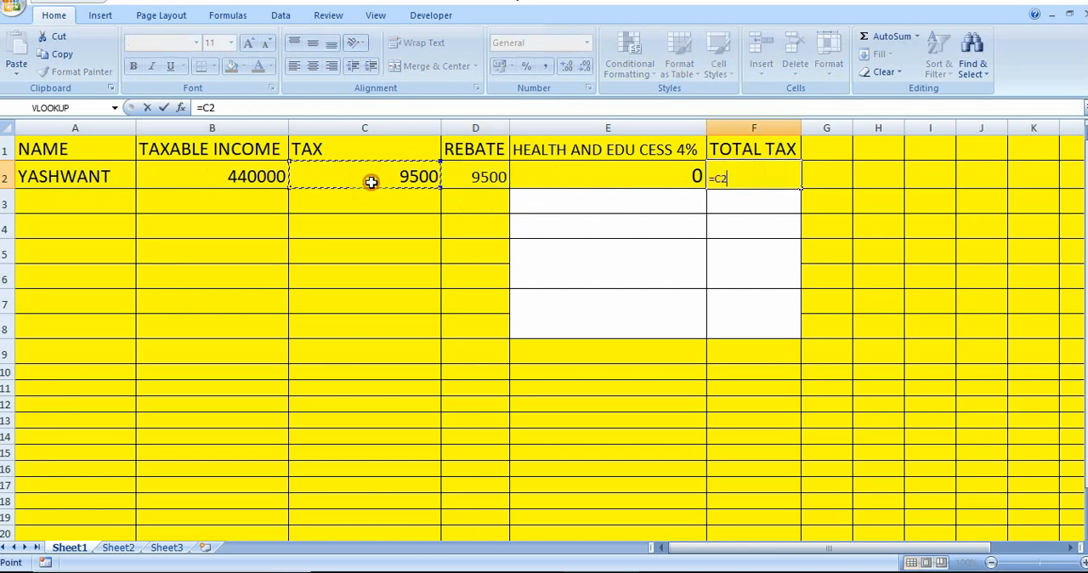
{"action": "type", "text": "-"}
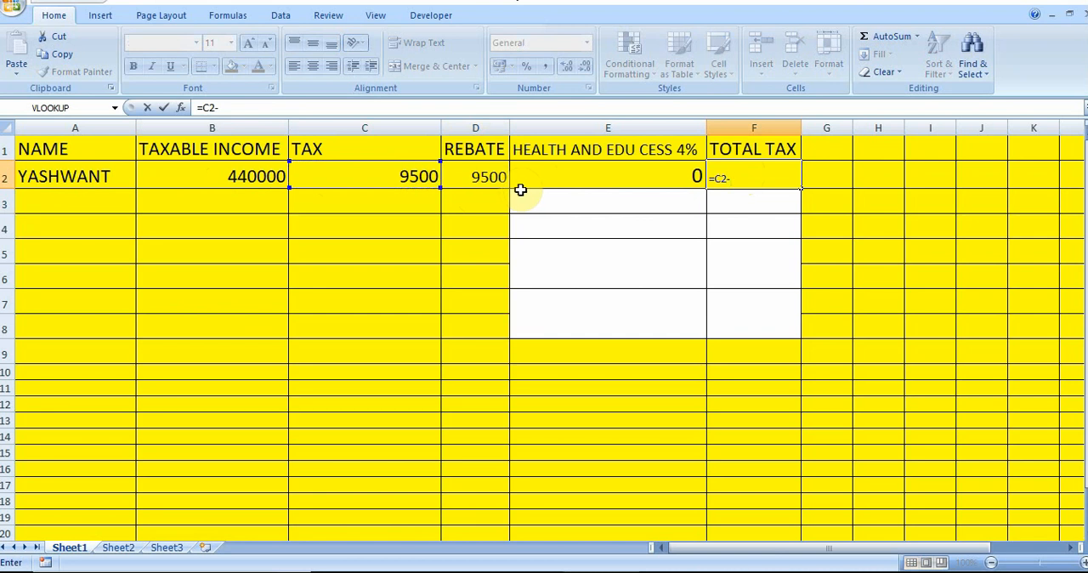
{"action": "left_click", "coordinate": [486, 175]}
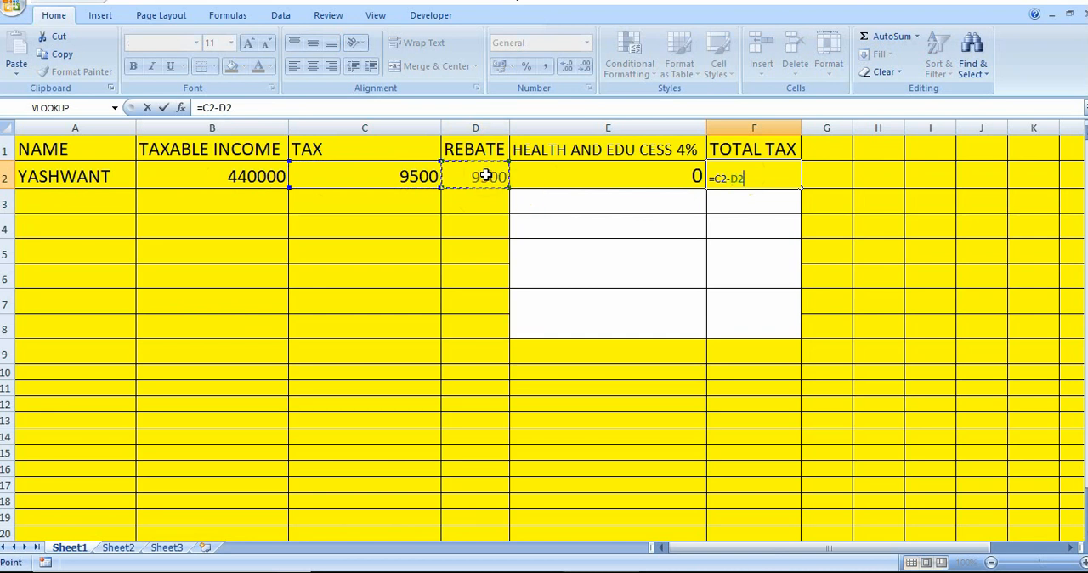
{"action": "type", "text": "+"}
{"action": "left_click", "coordinate": [568, 184]}
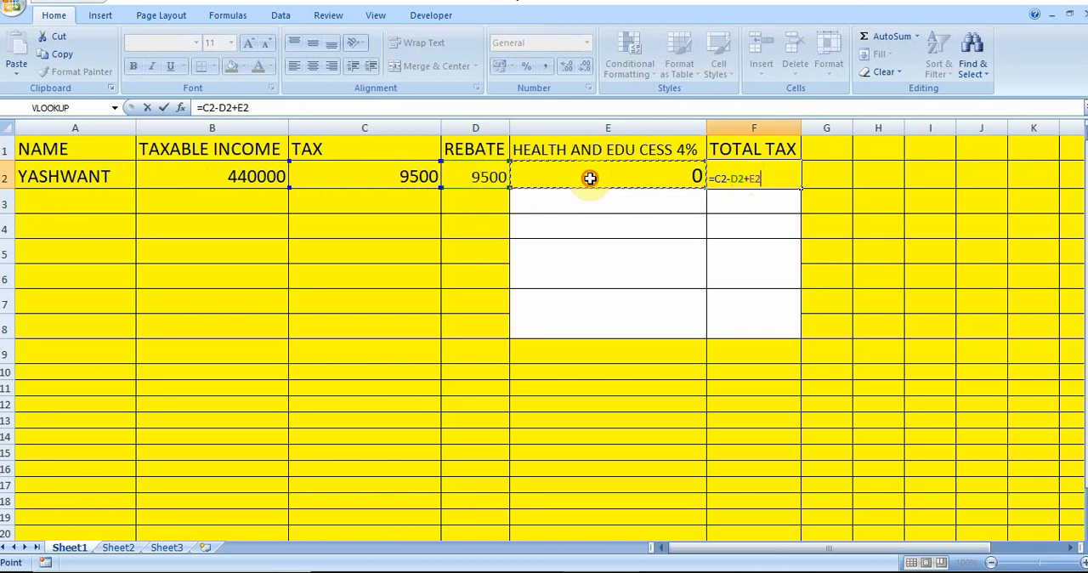
{"action": "key", "text": "Return"}
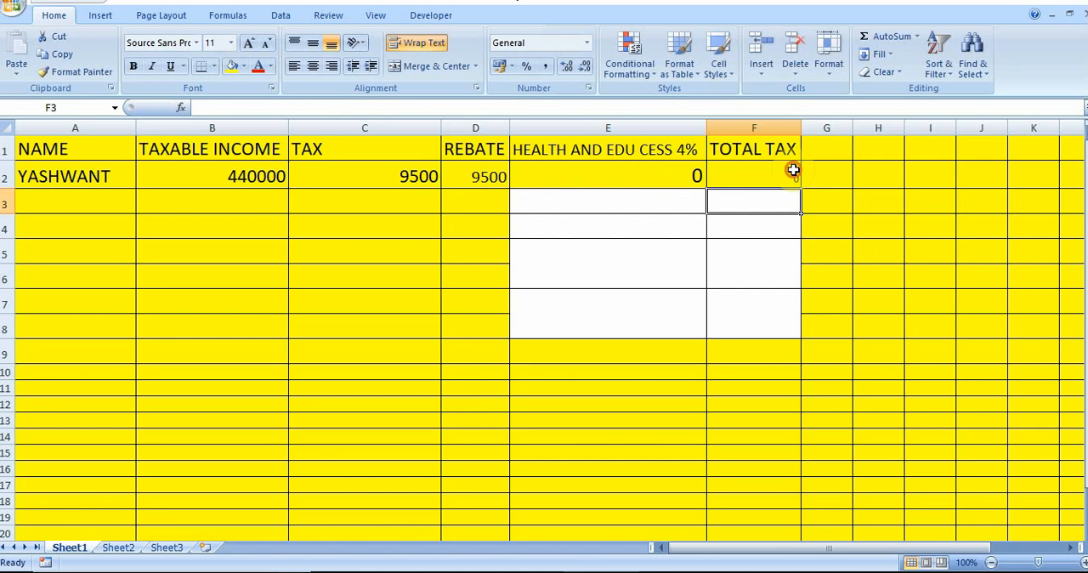
Increase the font size of the total tax result in cell F2 to 24
{"action": "left_click", "coordinate": [793, 175]}
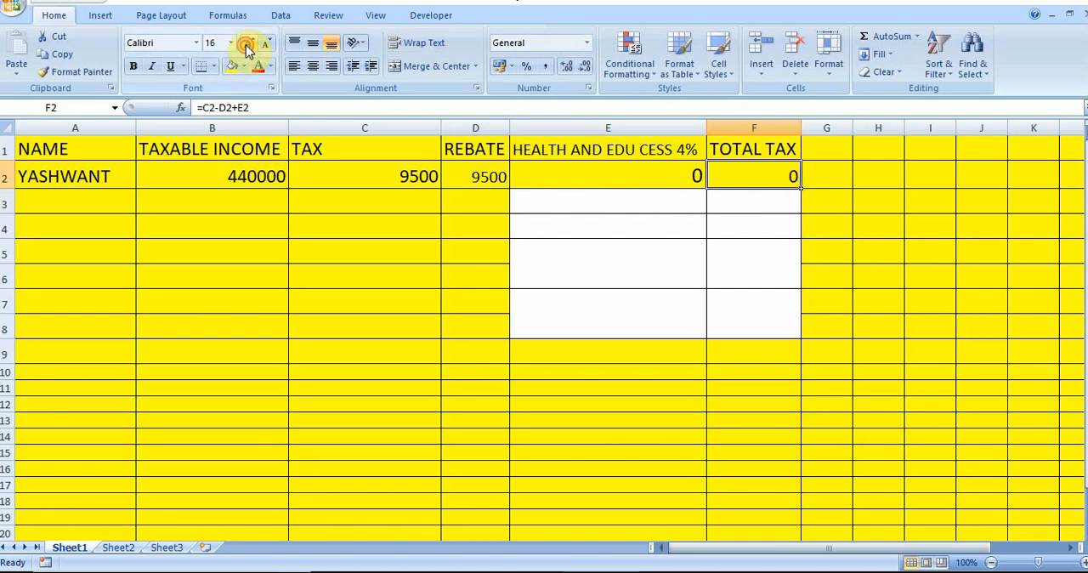
{"action": "left_click", "coordinate": [244, 45]}
{"action": "left_click", "coordinate": [245, 44]}
{"action": "left_click", "coordinate": [245, 44]}
{"action": "left_click", "coordinate": [245, 44]}
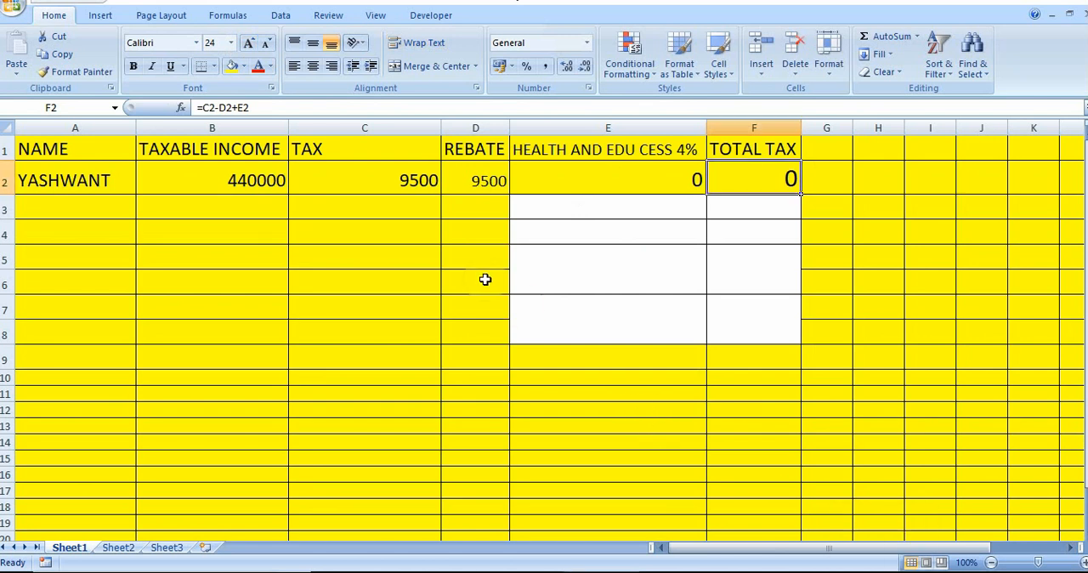
{"action": "left_click", "coordinate": [682, 178]}
{"action": "left_click", "coordinate": [785, 181]}
Enter two more taxpayers' names in cells A3 and A4 of the NAME column
{"action": "left_click", "coordinate": [65, 201]}
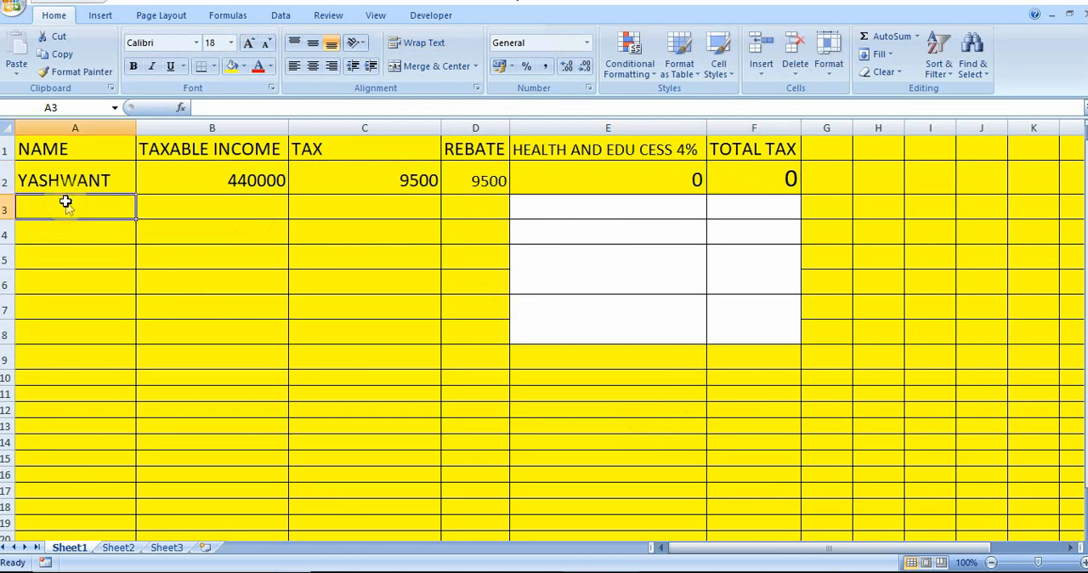
{"action": "type", "text": "JAGDISH"}
{"action": "key", "text": "Return"}
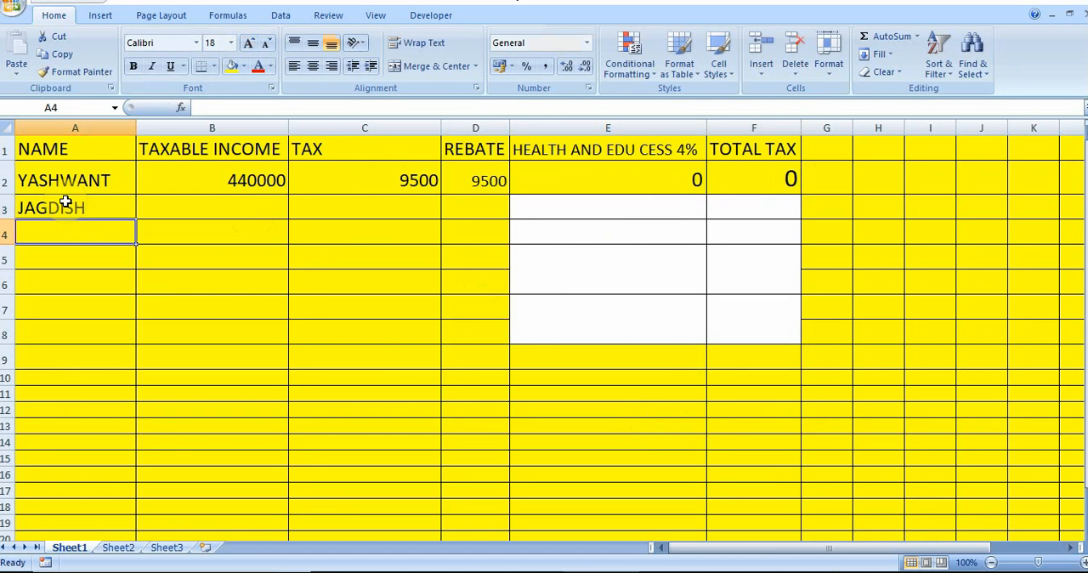
{"action": "type", "text": "MAN"}
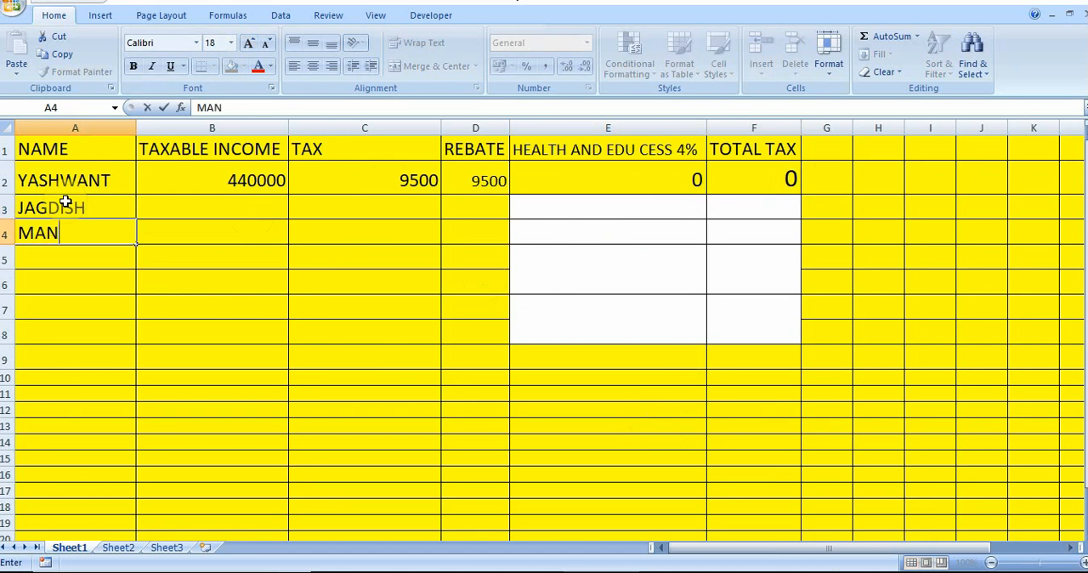
{"action": "type", "text": "OJ"}
{"action": "key", "text": "Tab"}
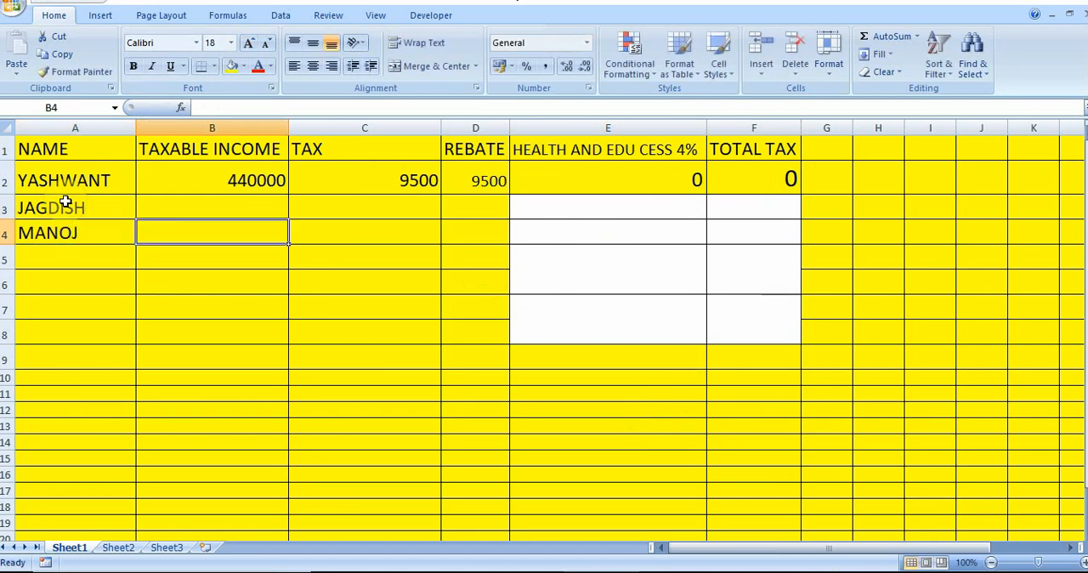
Set the taxable income in cell B2 to 667000 and check the tax, rebate, cess and total tax cells C2 to F2
{"action": "left_click", "coordinate": [202, 178]}
{"action": "type", "text": "667"}
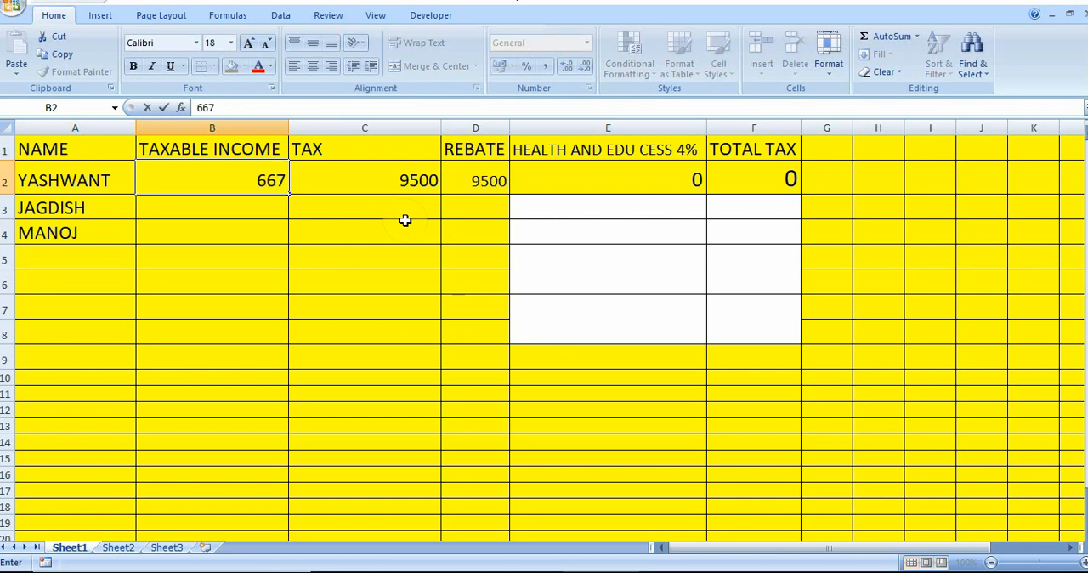
{"action": "type", "text": "000"}
{"action": "key", "text": "Return"}
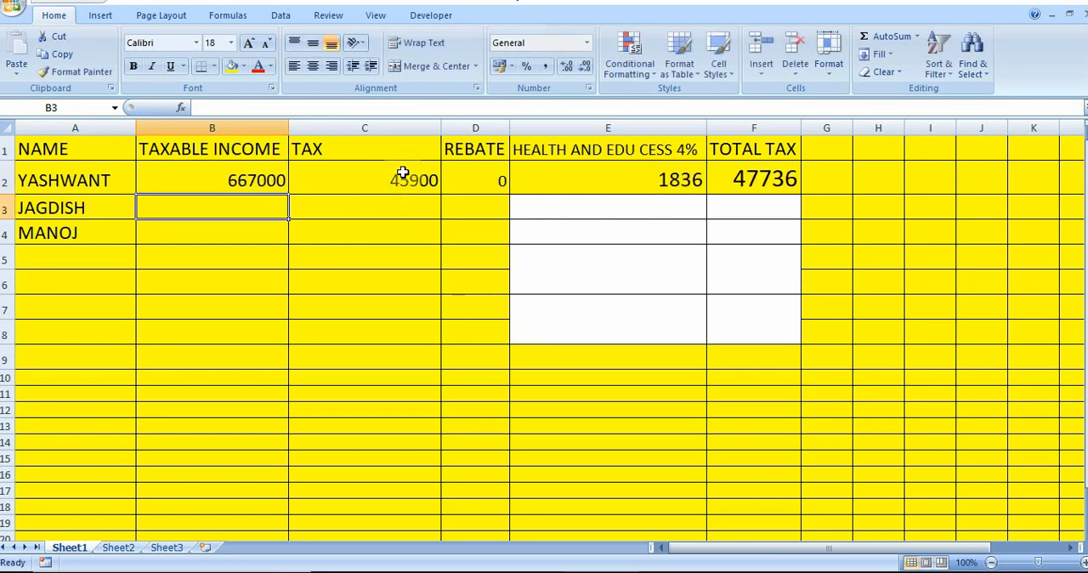
{"action": "left_click", "coordinate": [401, 179]}
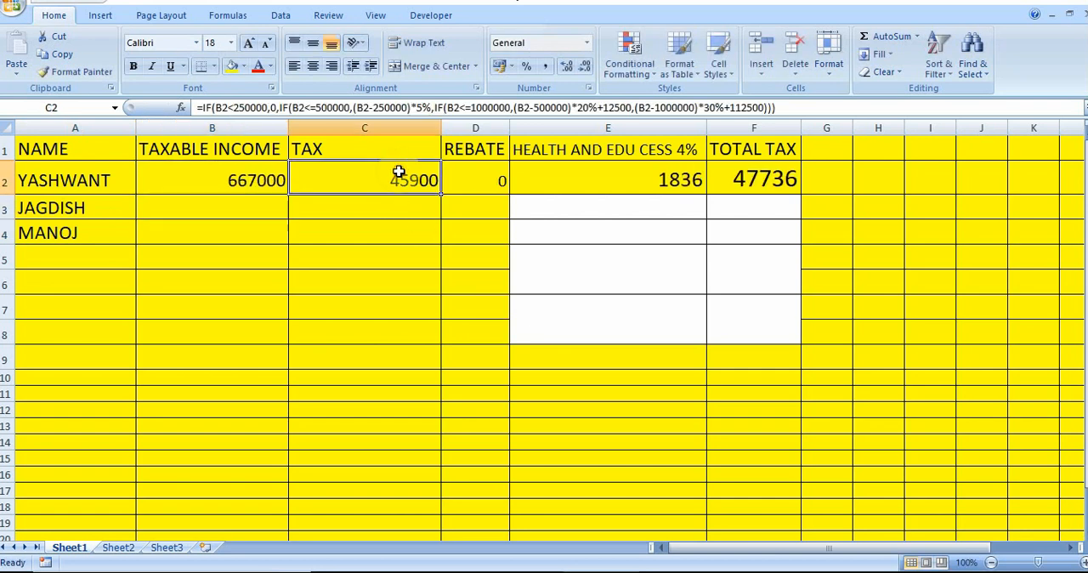
{"action": "left_click", "coordinate": [468, 183]}
{"action": "left_click", "coordinate": [597, 181]}
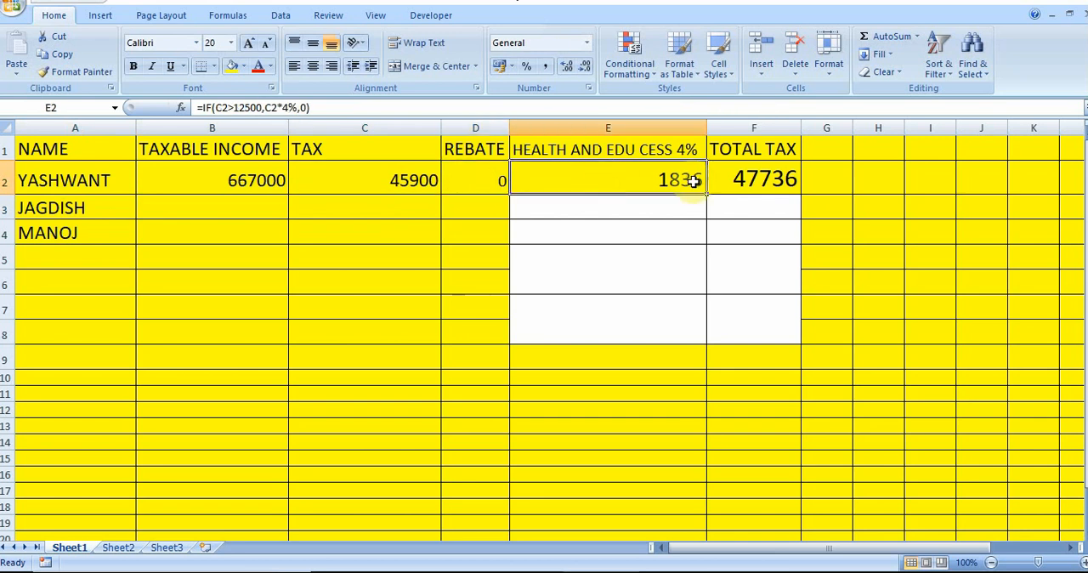
{"action": "left_click", "coordinate": [759, 179]}
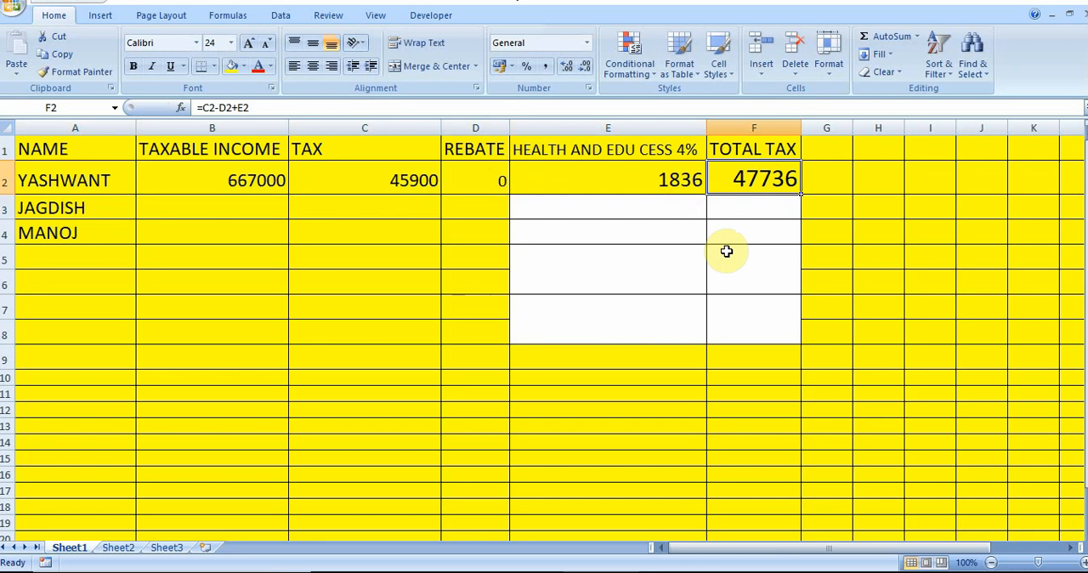
{"action": "left_click", "coordinate": [267, 183]}
Fill the tax formula from C2 and the rebate formula from D2 down to row 14
{"action": "left_click", "coordinate": [402, 188]}
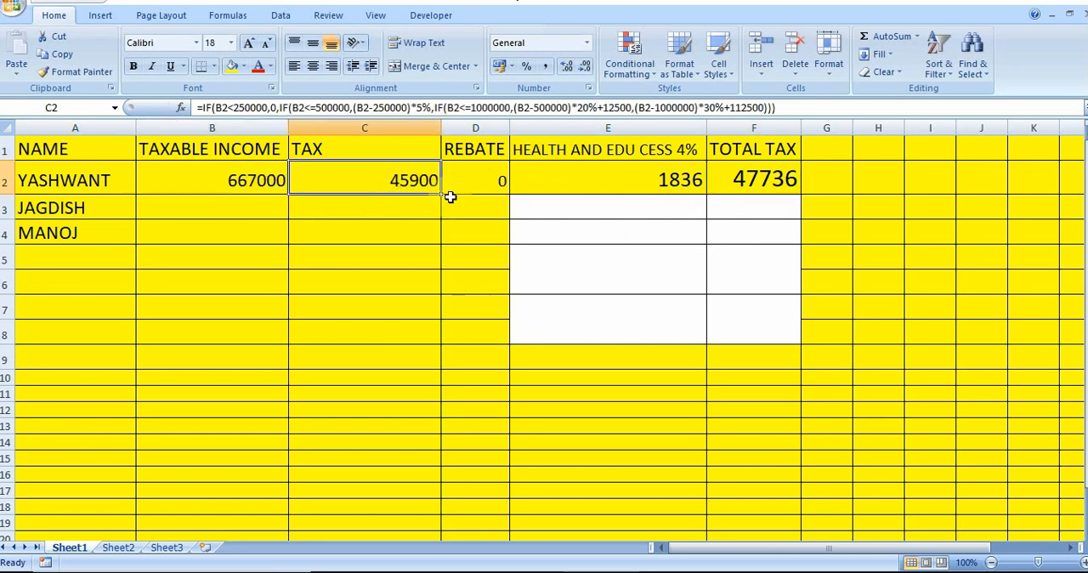
{"action": "left_click_drag", "start_coordinate": [443, 195], "coordinate": [451, 481]}
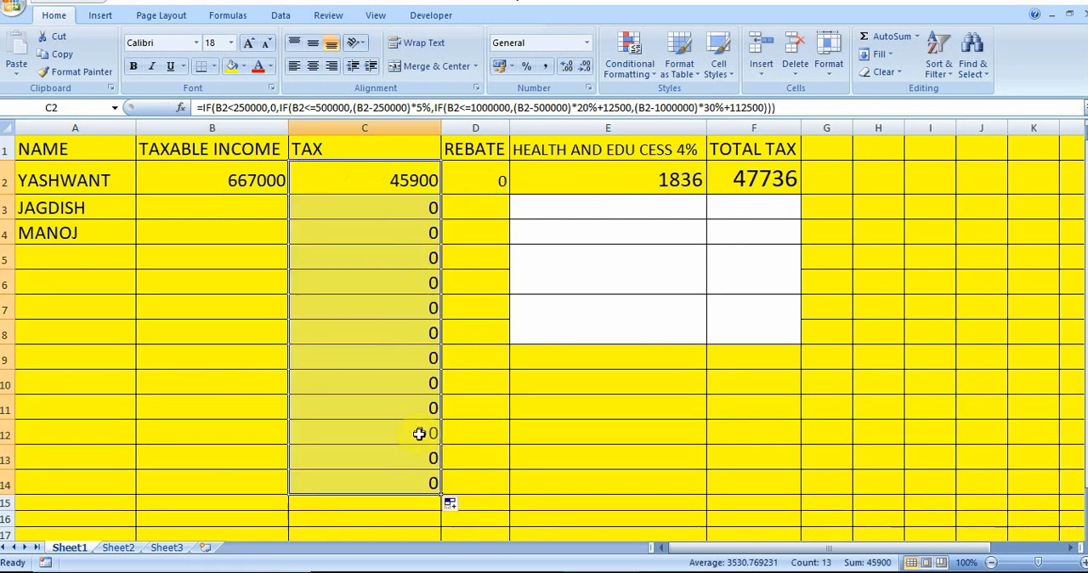
{"action": "left_click", "coordinate": [500, 177]}
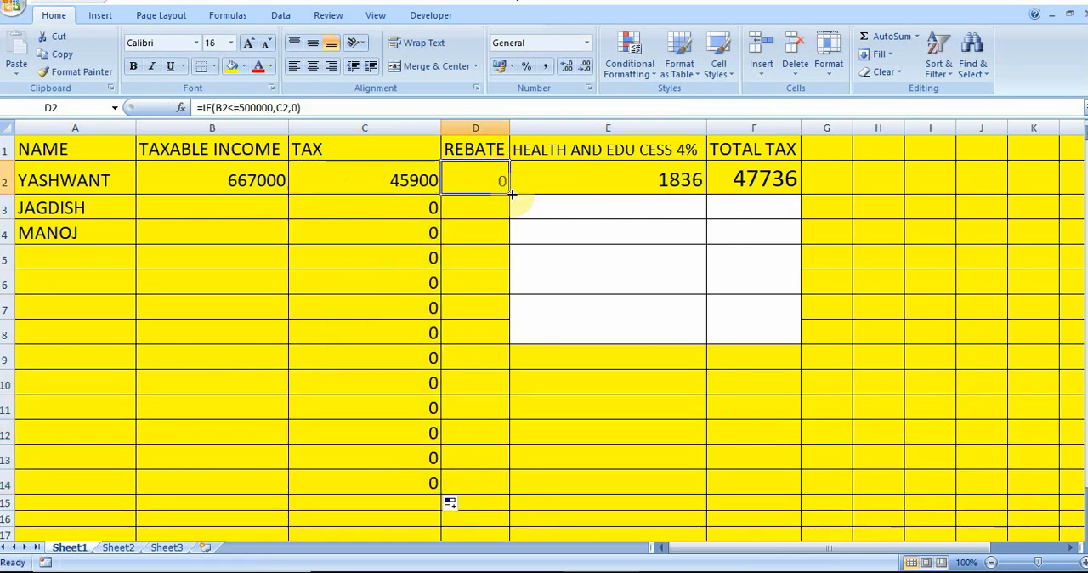
{"action": "left_click_drag", "start_coordinate": [512, 194], "coordinate": [495, 500]}
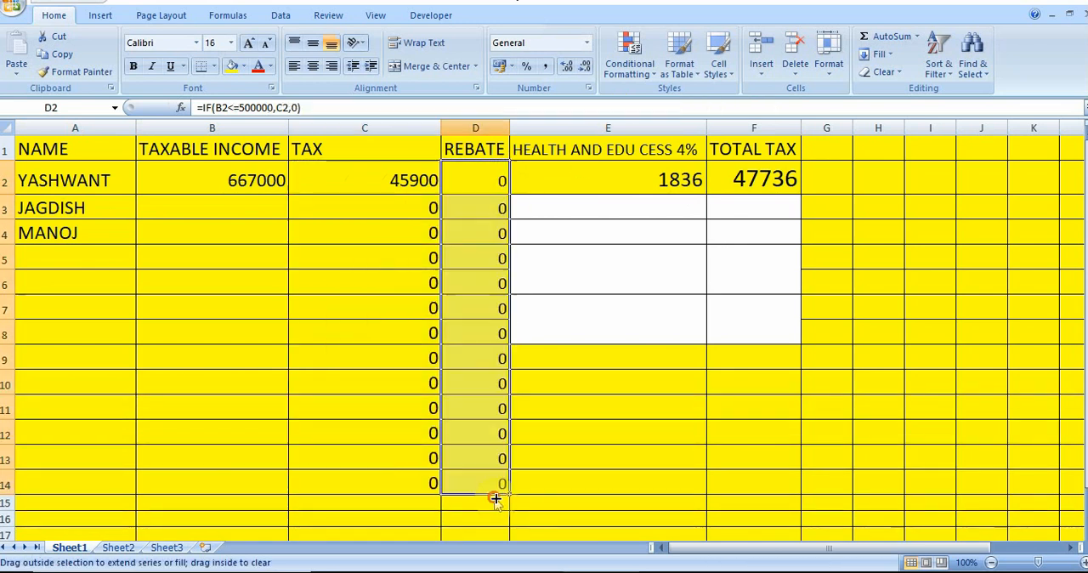
Try to fill the cess formula from E2 down to row 14 across the merged cells
{"action": "left_click", "coordinate": [689, 182]}
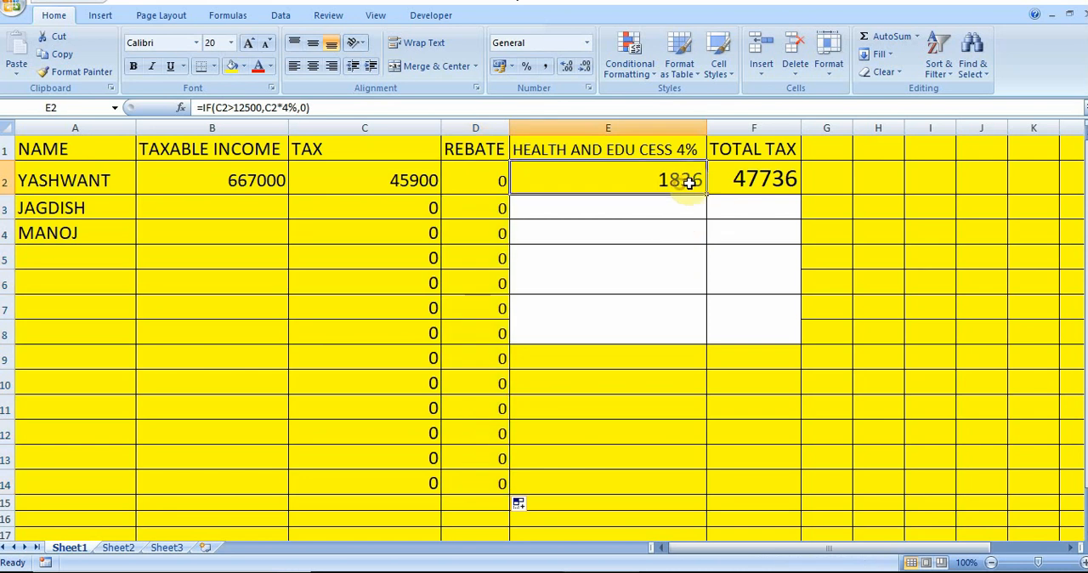
{"action": "left_click_drag", "start_coordinate": [707, 195], "coordinate": [678, 495]}
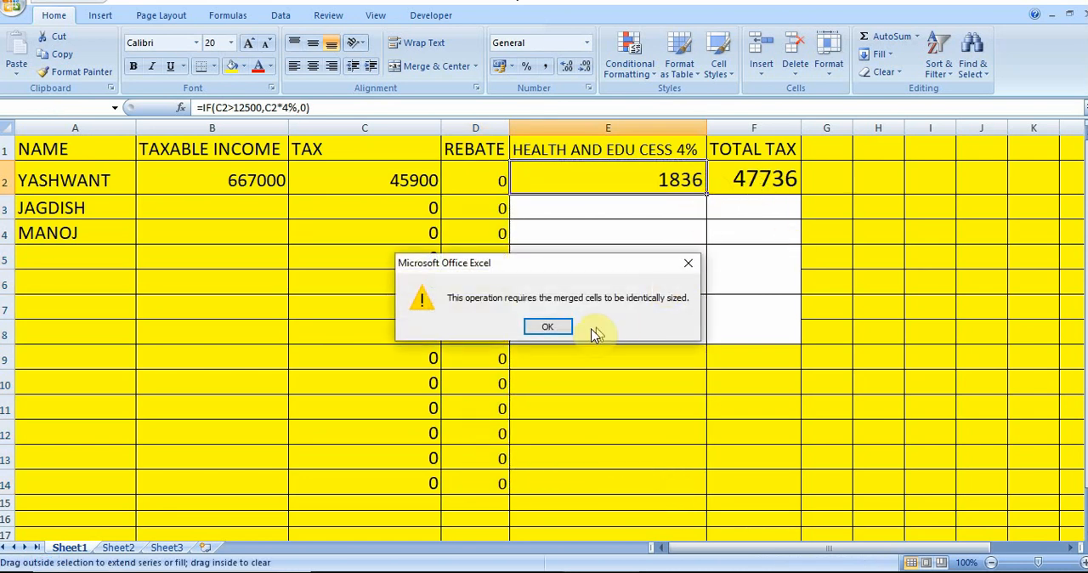
{"action": "left_click", "coordinate": [566, 328]}
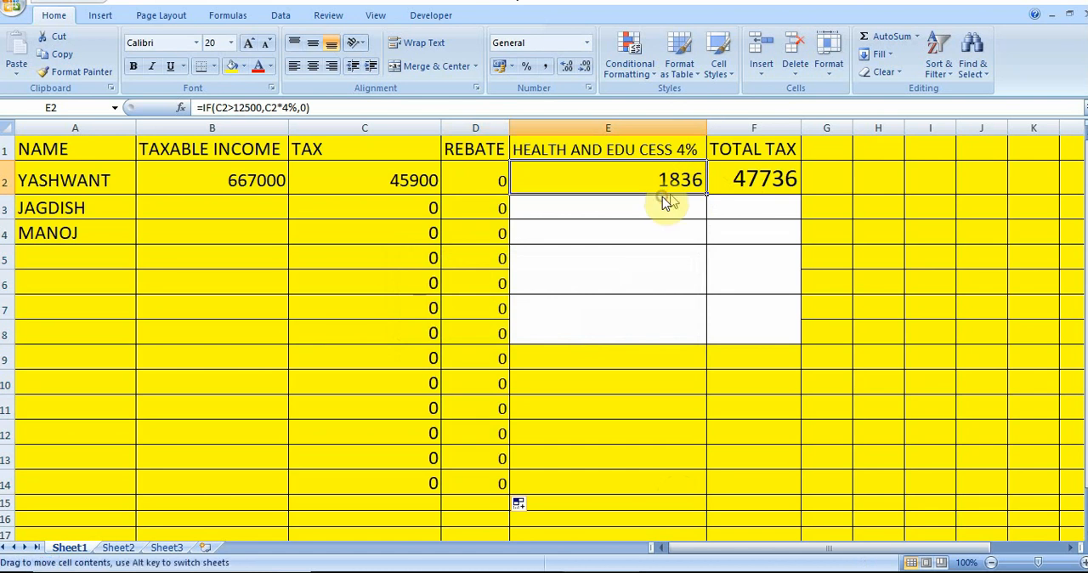
{"action": "left_click_drag", "start_coordinate": [709, 195], "coordinate": [667, 503]}
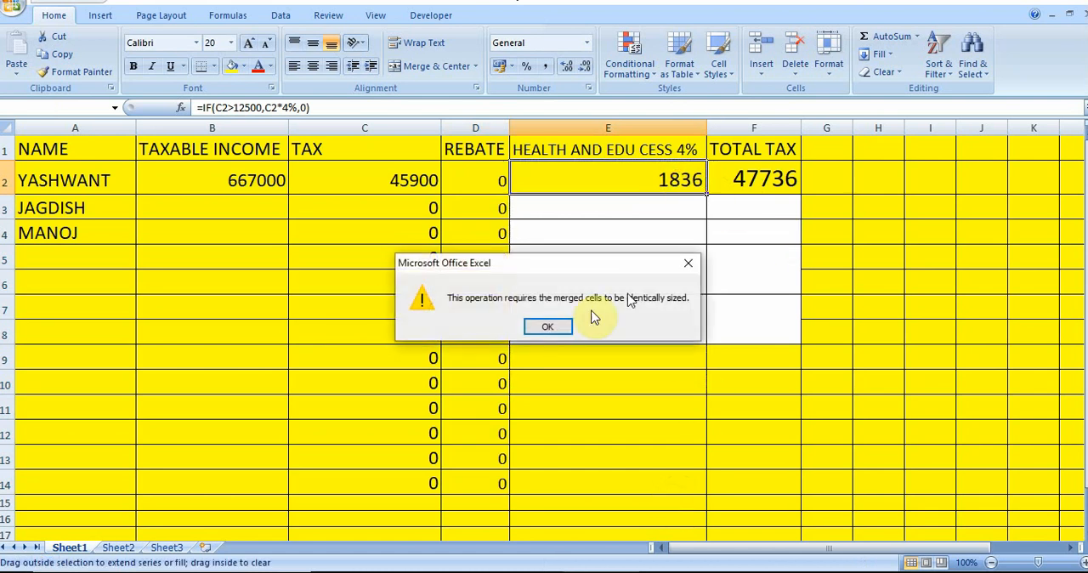
{"action": "left_click", "coordinate": [563, 328]}
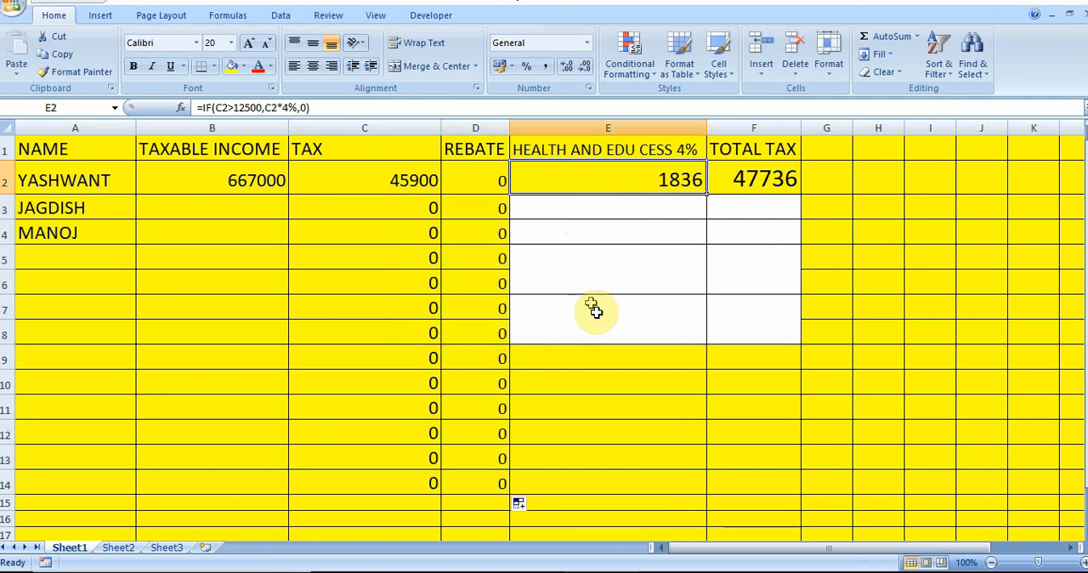
Fill the cess formula from E2 down to row 6 and unmerge cells E7:E8
{"action": "left_click_drag", "start_coordinate": [710, 197], "coordinate": [698, 297]}
{"action": "left_click", "coordinate": [616, 333]}
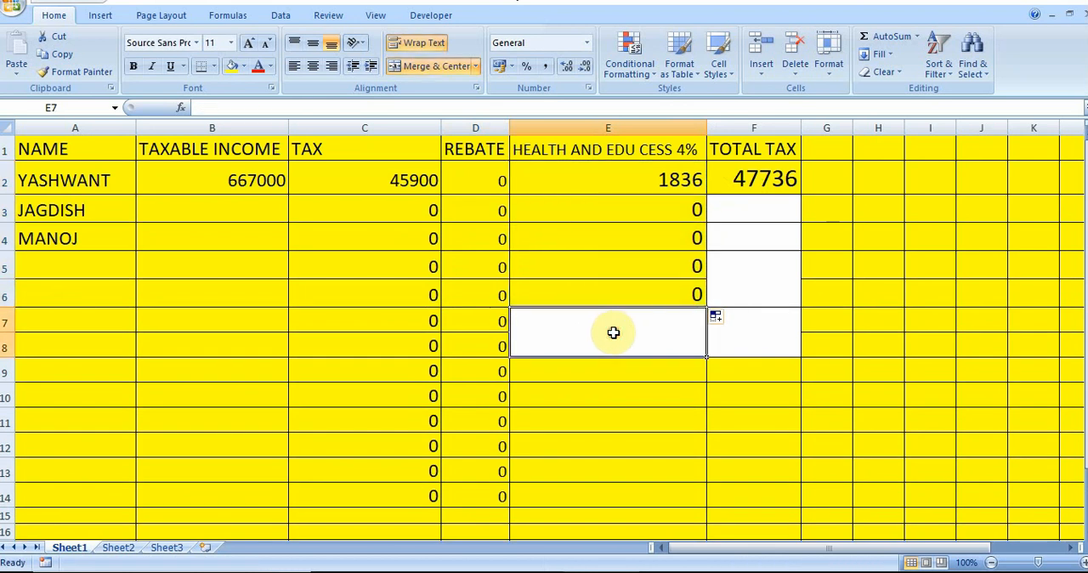
{"action": "left_click", "coordinate": [432, 66]}
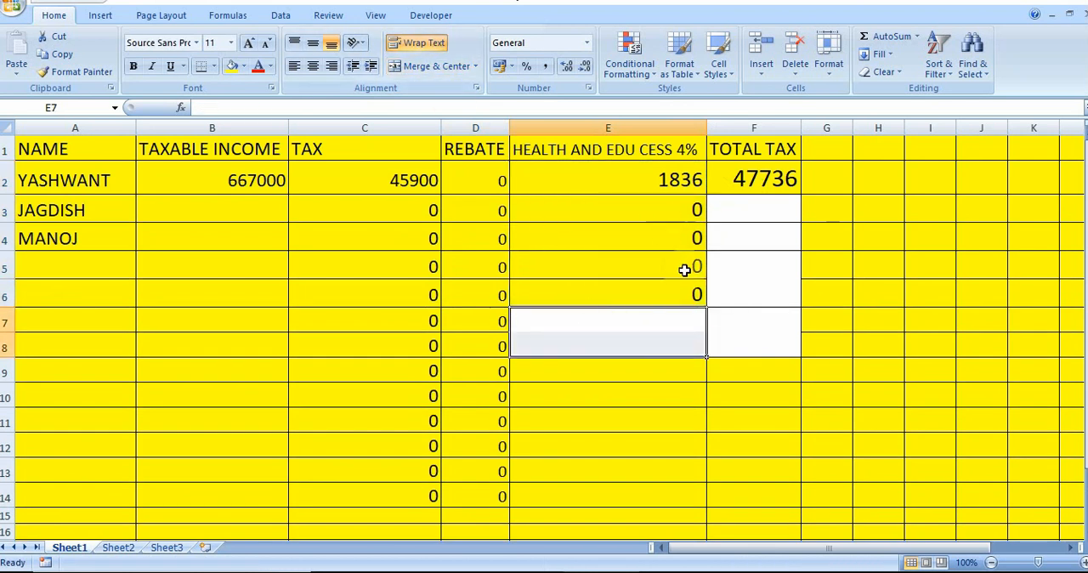
Fill the cess formula from column E and the total tax formula from F2 down to row 14
{"action": "left_click_drag", "start_coordinate": [685, 177], "coordinate": [685, 503]}
{"action": "left_click", "coordinate": [767, 178]}
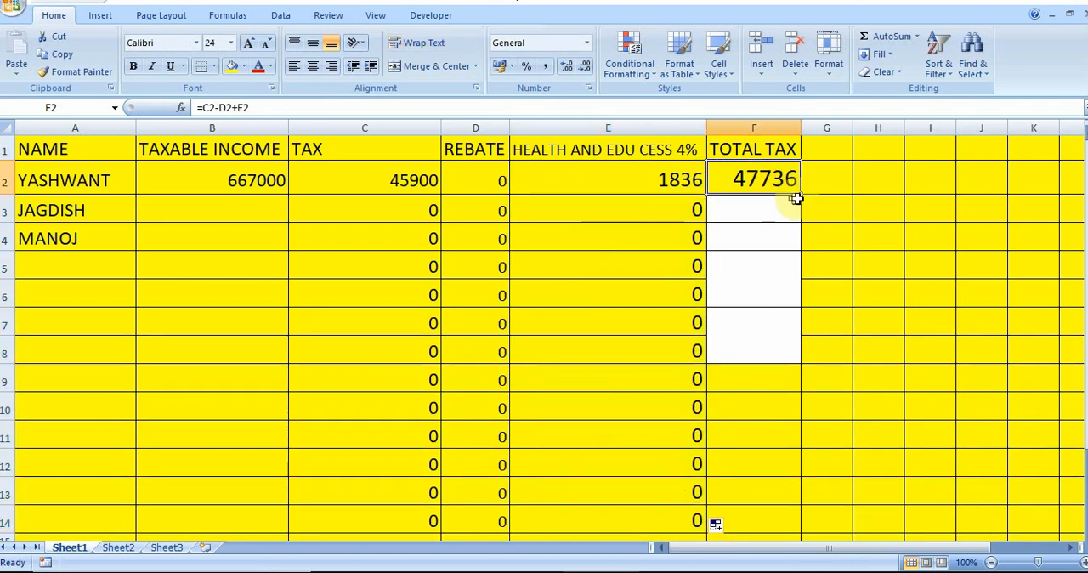
{"action": "left_click_drag", "start_coordinate": [803, 194], "coordinate": [782, 529]}
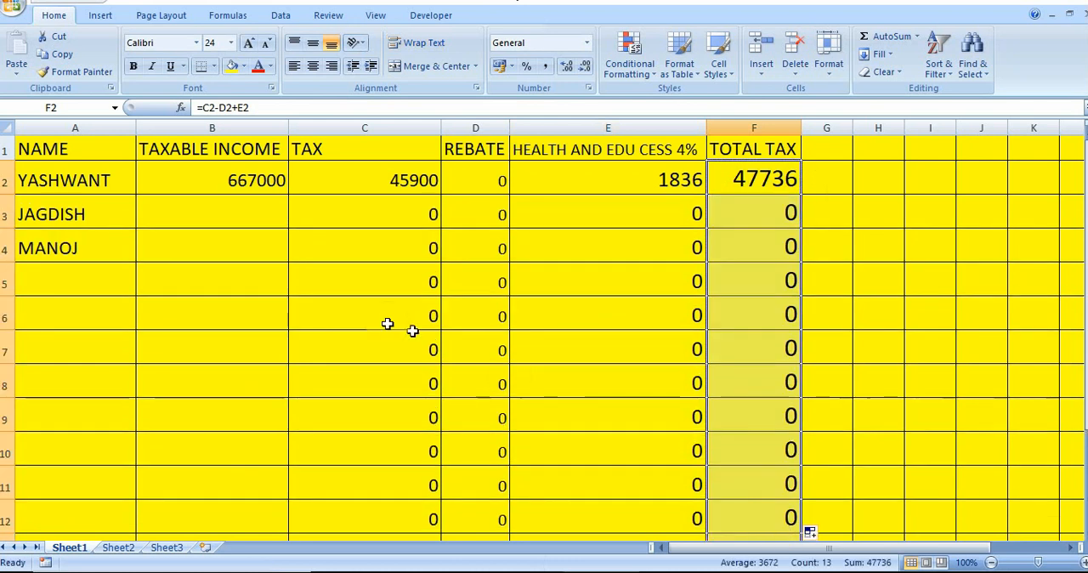
Enter a taxable income of 1098000 in cell B3 for the second taxpayer
{"action": "left_click", "coordinate": [227, 203]}
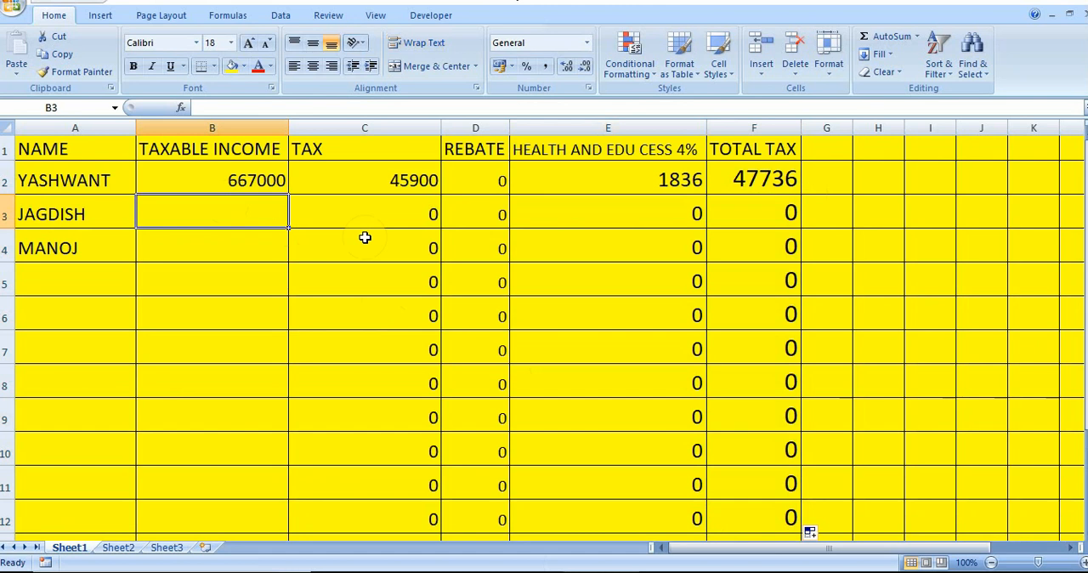
{"action": "type", "text": "106"}
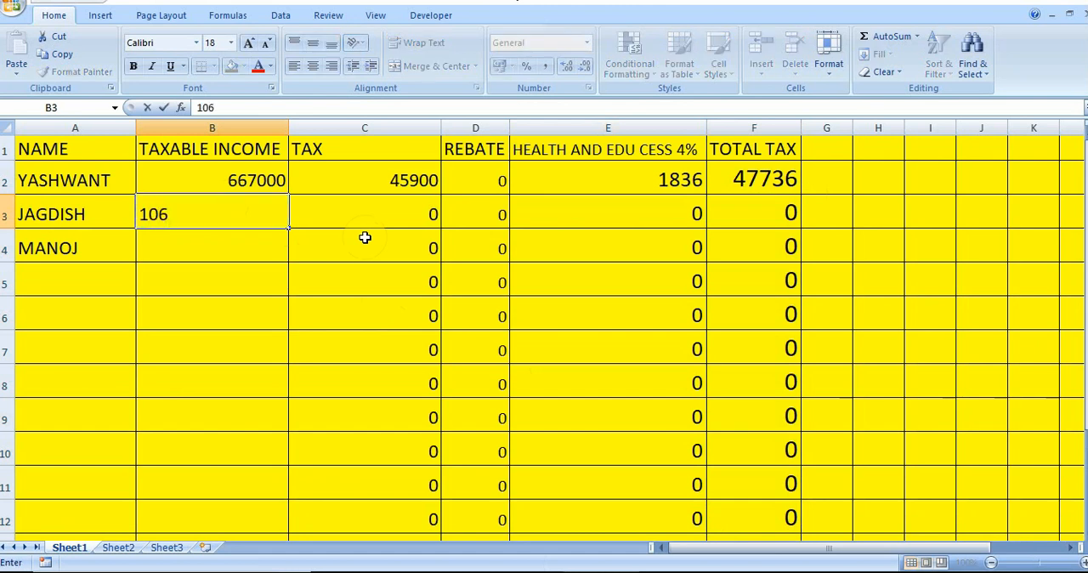
{"action": "key", "text": "BackSpace"}
{"action": "type", "text": "9800"}
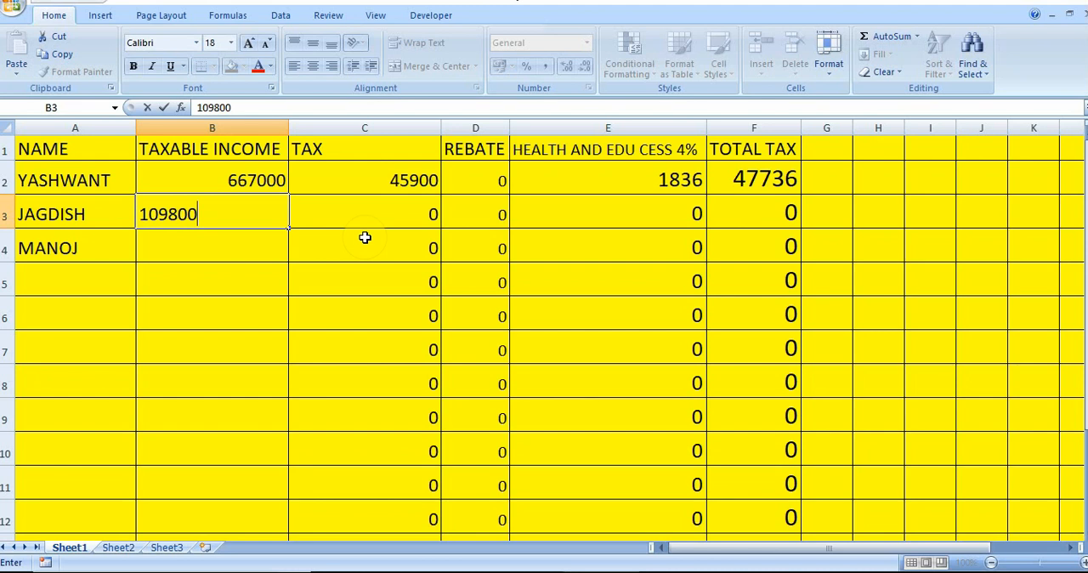
{"action": "type", "text": "0"}
{"action": "key", "text": "Return"}
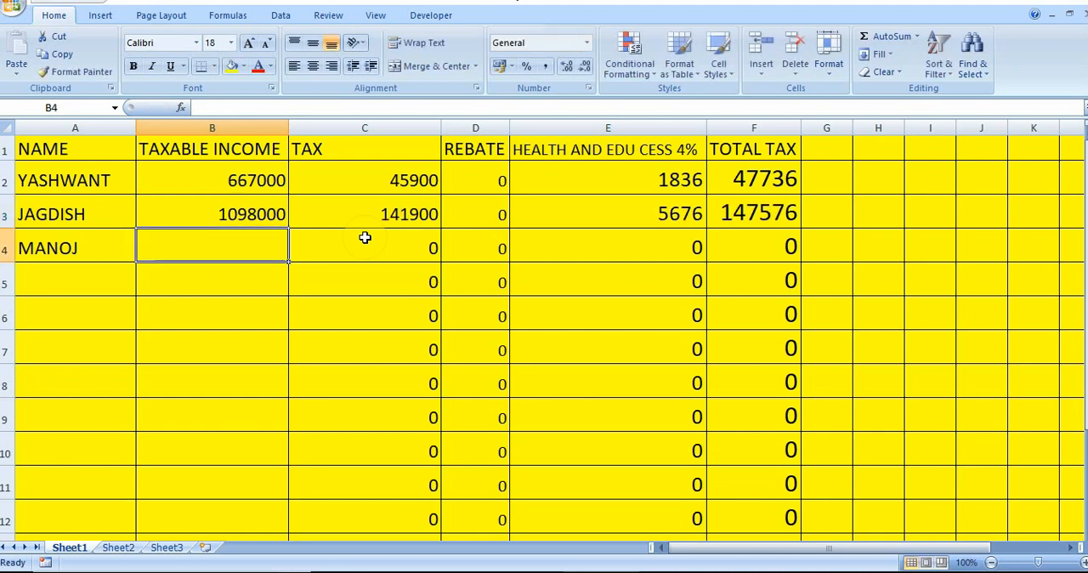
Inspect the tax, cess and total tax formulas in cells C3, E3 and F3
{"action": "left_click", "coordinate": [387, 212]}
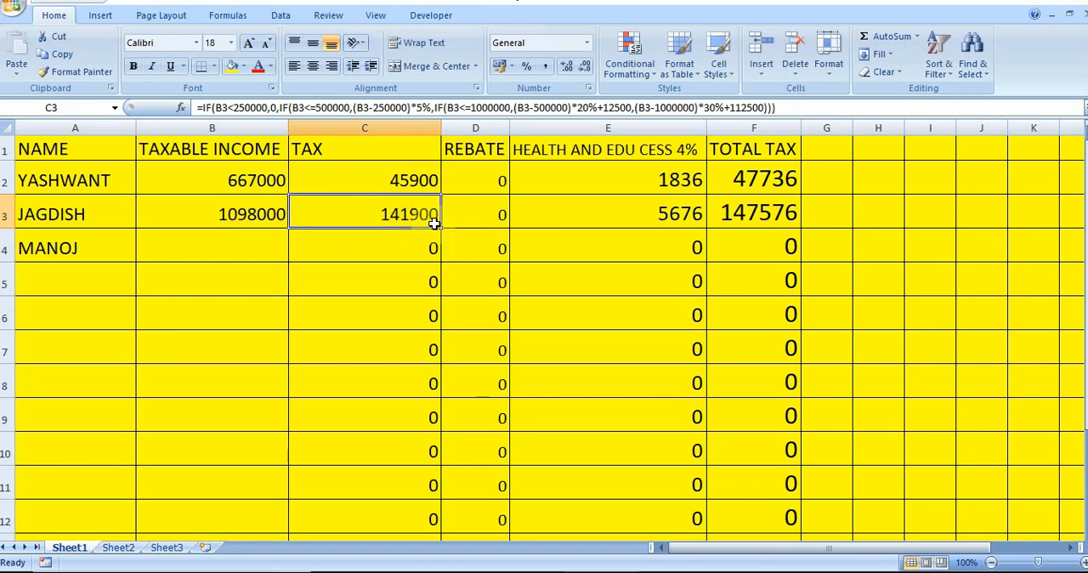
{"action": "left_click", "coordinate": [661, 214]}
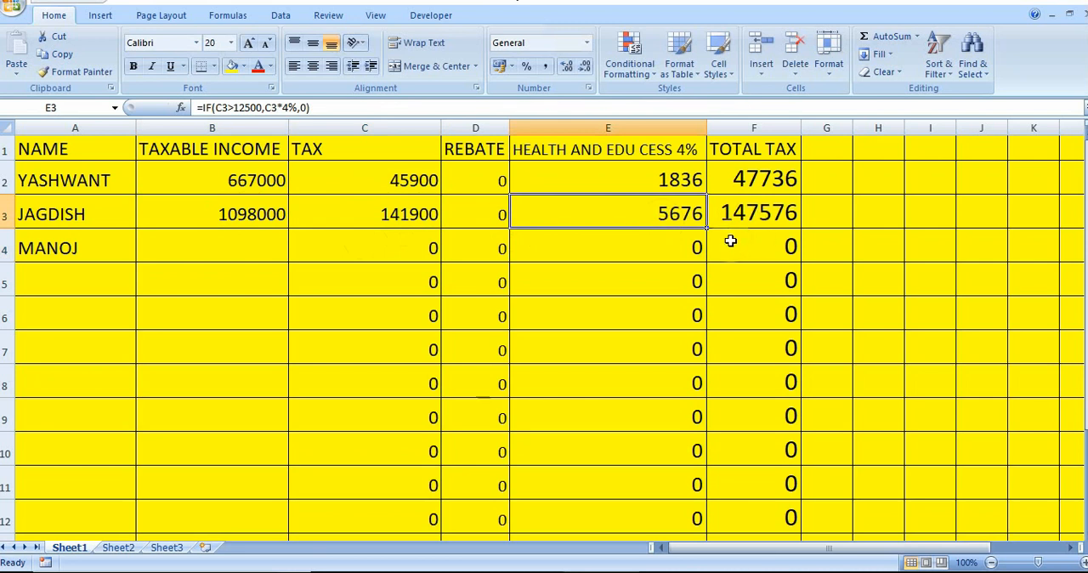
{"action": "left_click", "coordinate": [781, 211]}
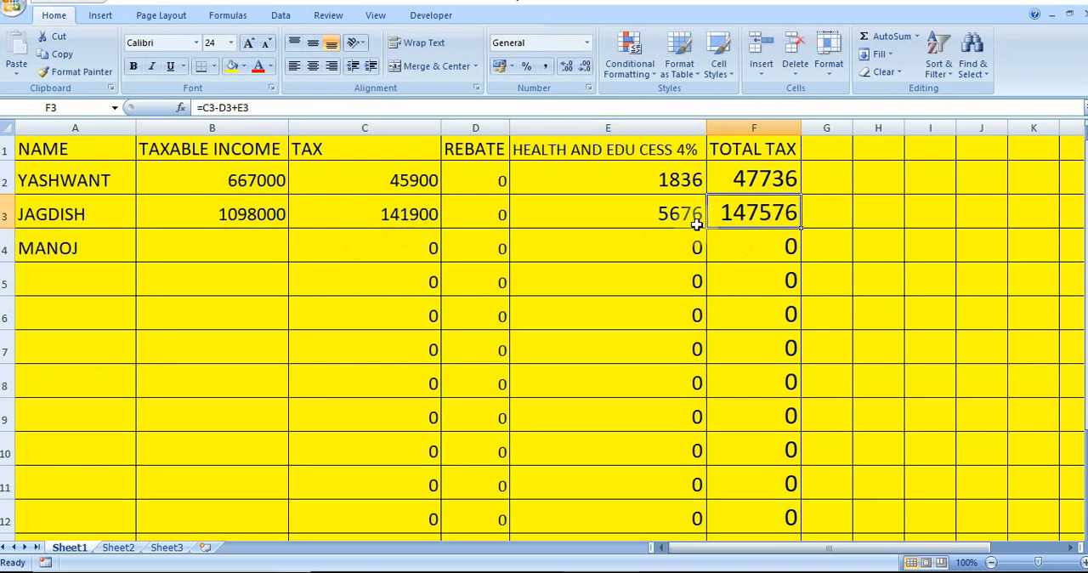
Enter a taxable income of 1200000 in cell B4 and inspect that row's tax, cess and total tax formulas
{"action": "left_click", "coordinate": [230, 247]}
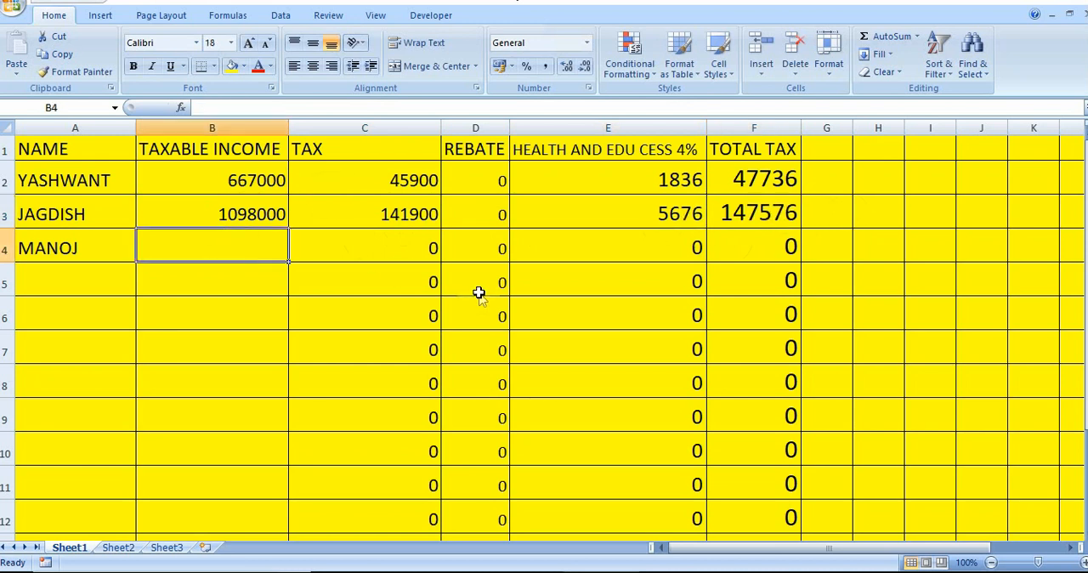
{"action": "type", "text": "12"}
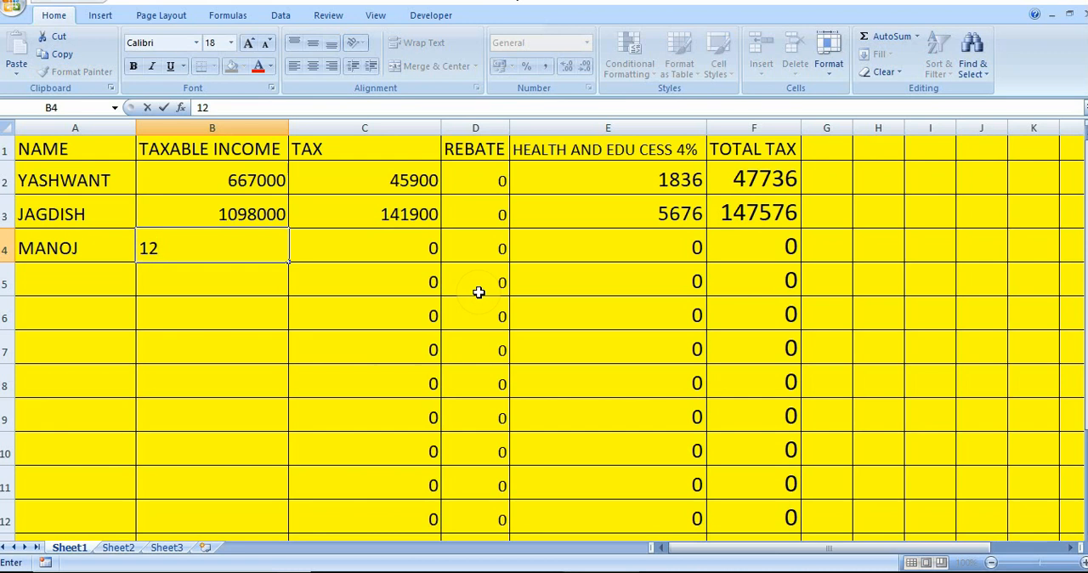
{"action": "type", "text": "00000"}
{"action": "key", "text": "Tab"}
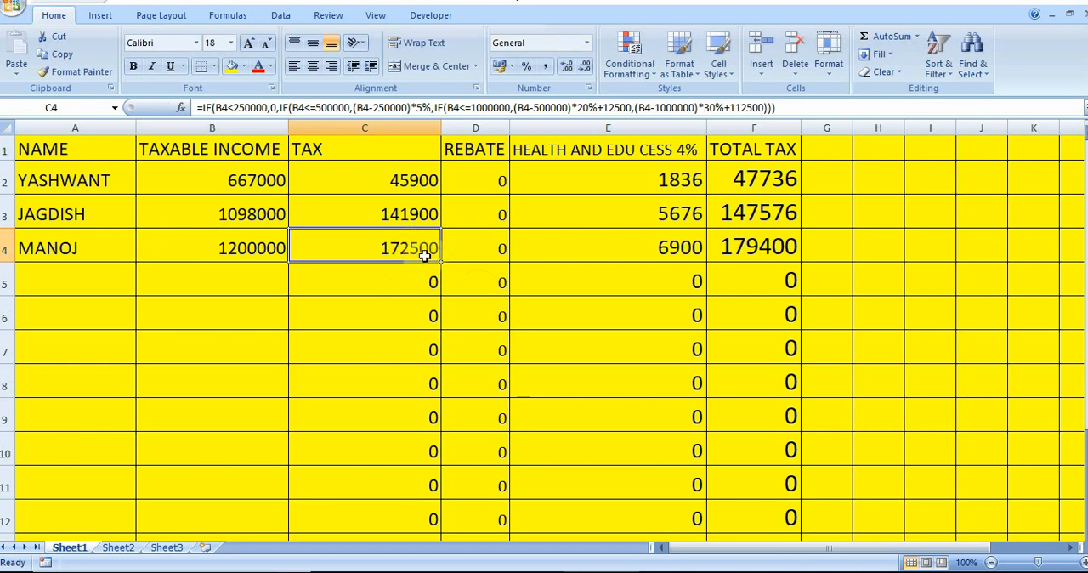
{"action": "left_click", "coordinate": [605, 250]}
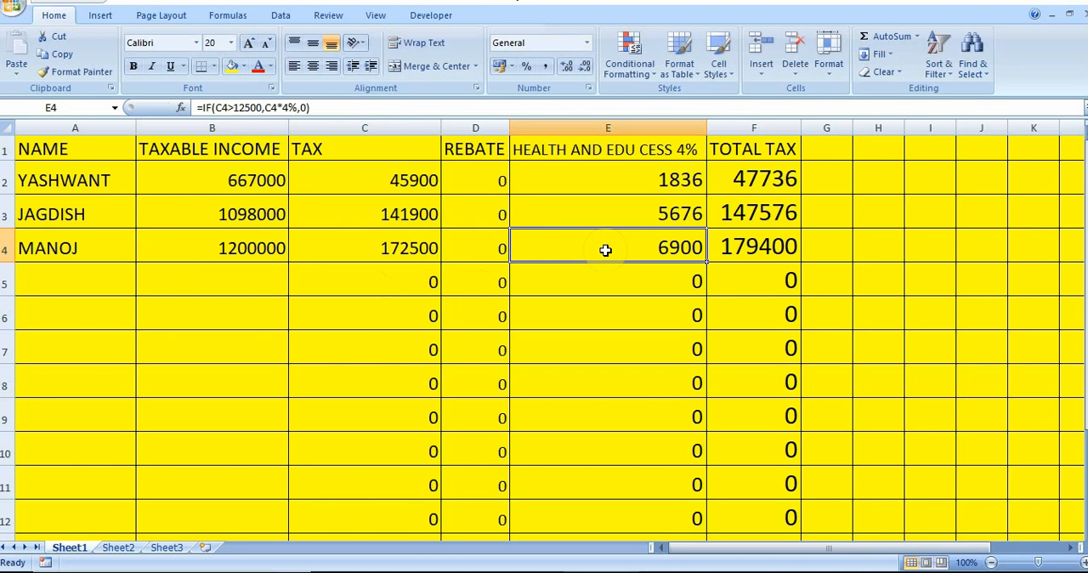
{"action": "left_click", "coordinate": [770, 247]}
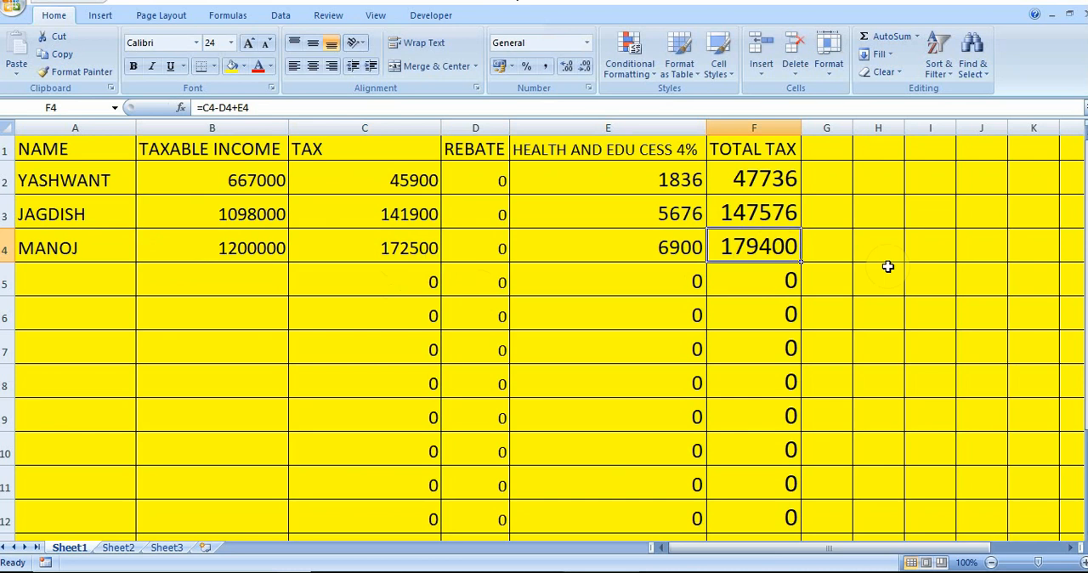
Replace the taxable income in cell B4 with 600000 and check the total tax cell F4
{"action": "left_click", "coordinate": [256, 249]}
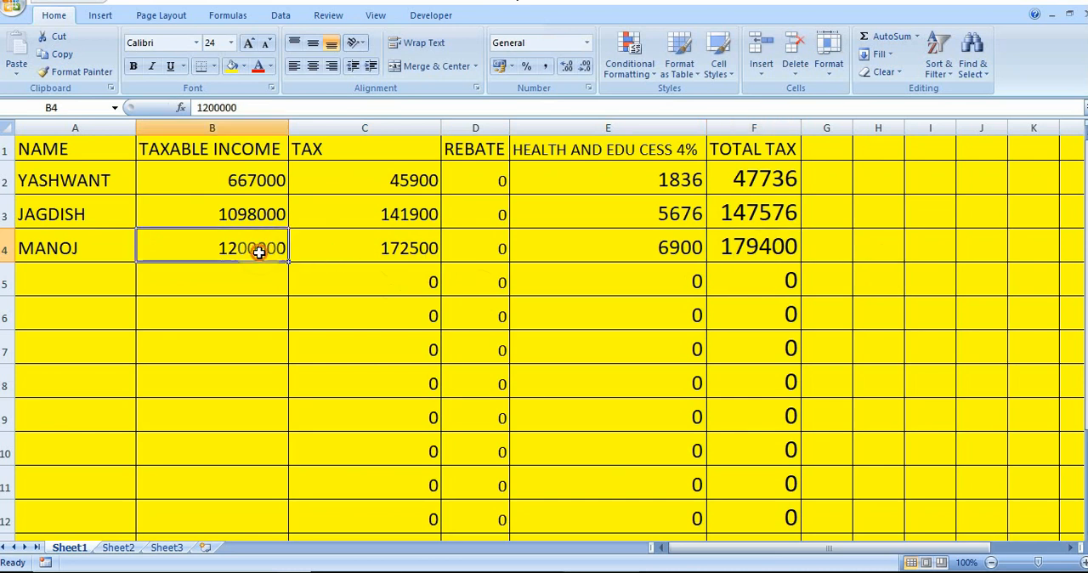
{"action": "key", "text": "Delete"}
{"action": "type", "text": "6"}
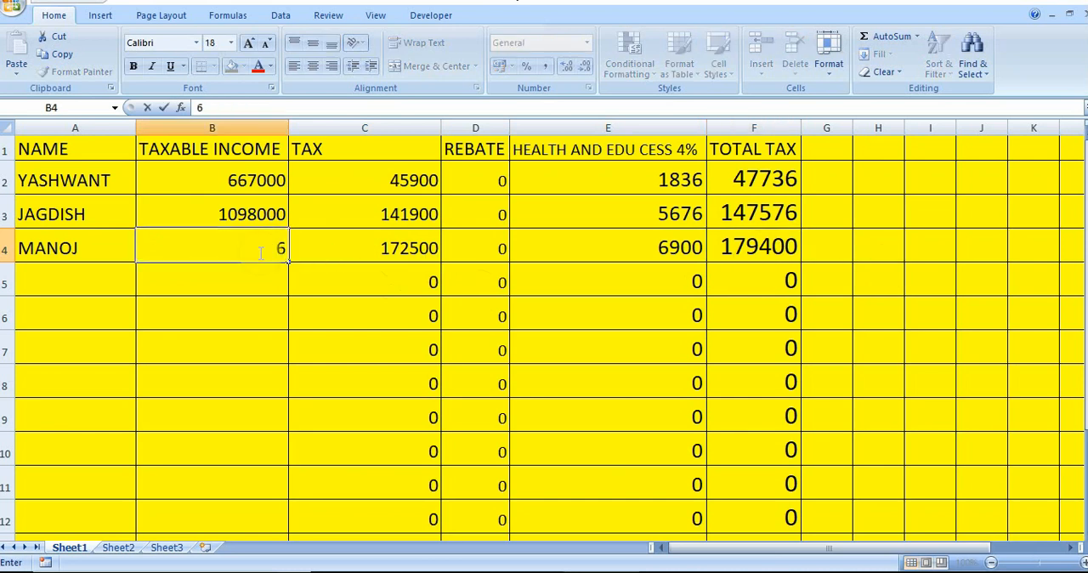
{"action": "type", "text": "0000"}
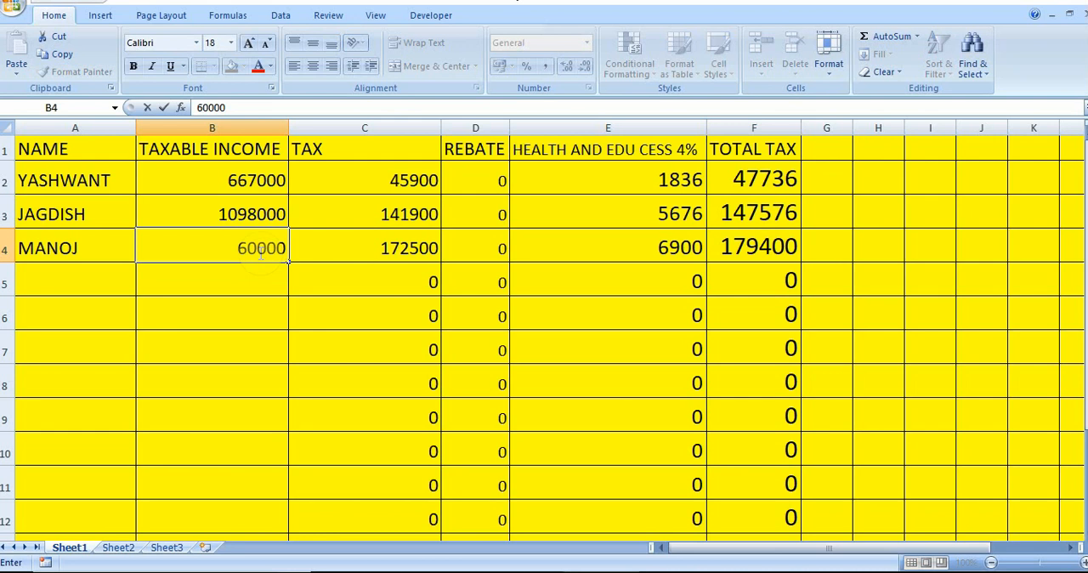
{"action": "type", "text": "0"}
{"action": "key", "text": "Return"}
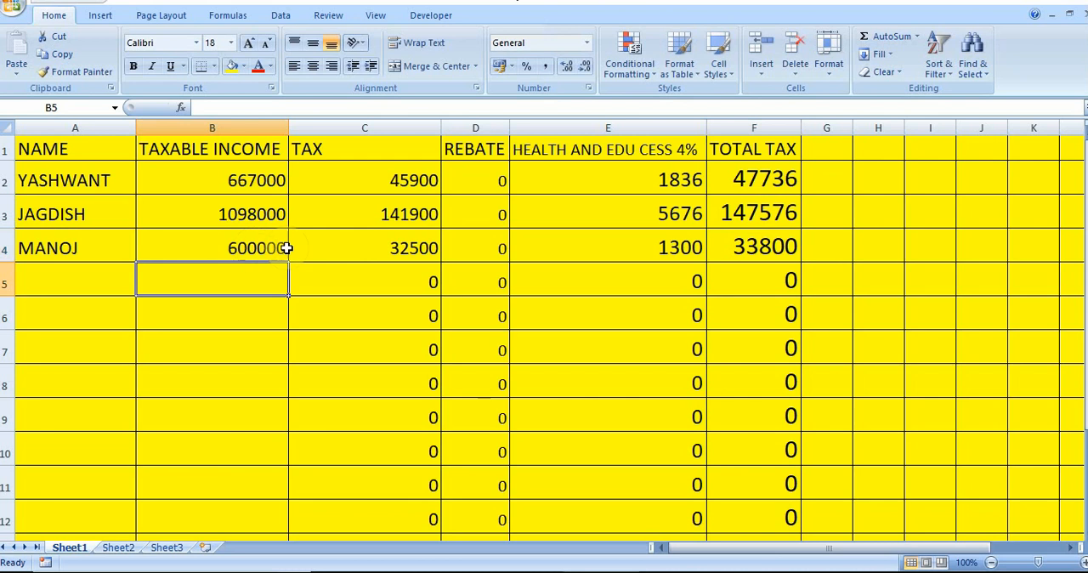
{"action": "left_click", "coordinate": [789, 246]}
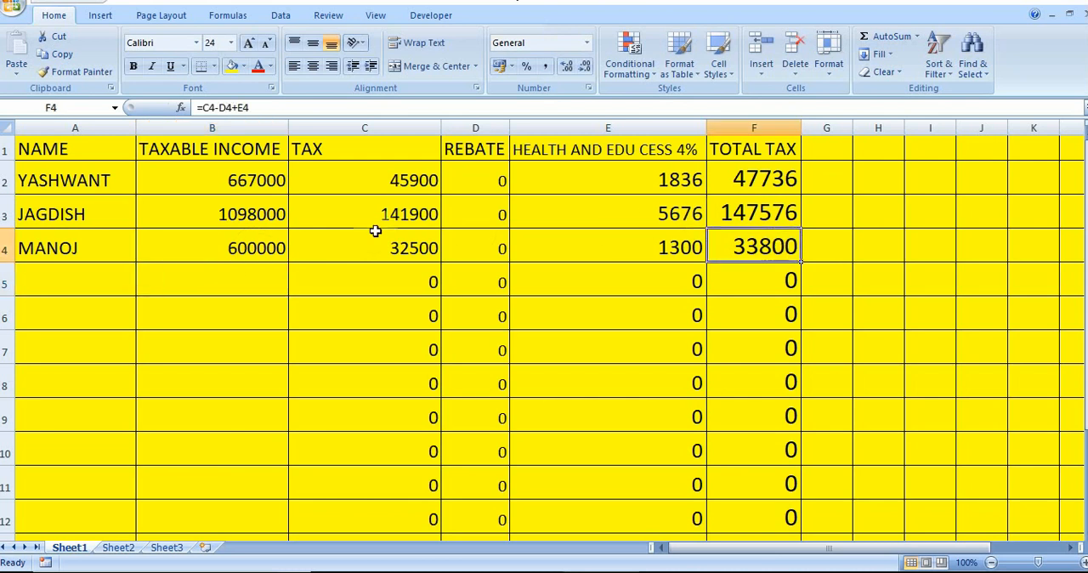
Change the third taxpayer's taxable income in cell B4 to 550000
{"action": "left_click", "coordinate": [277, 246]}
{"action": "type", "text": "5"}
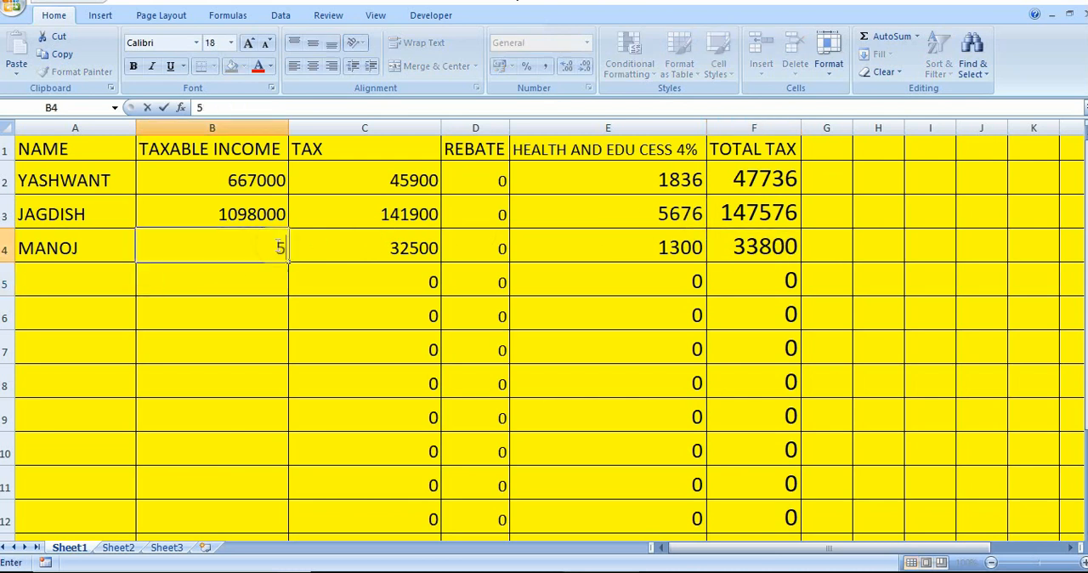
{"action": "type", "text": "50000"}
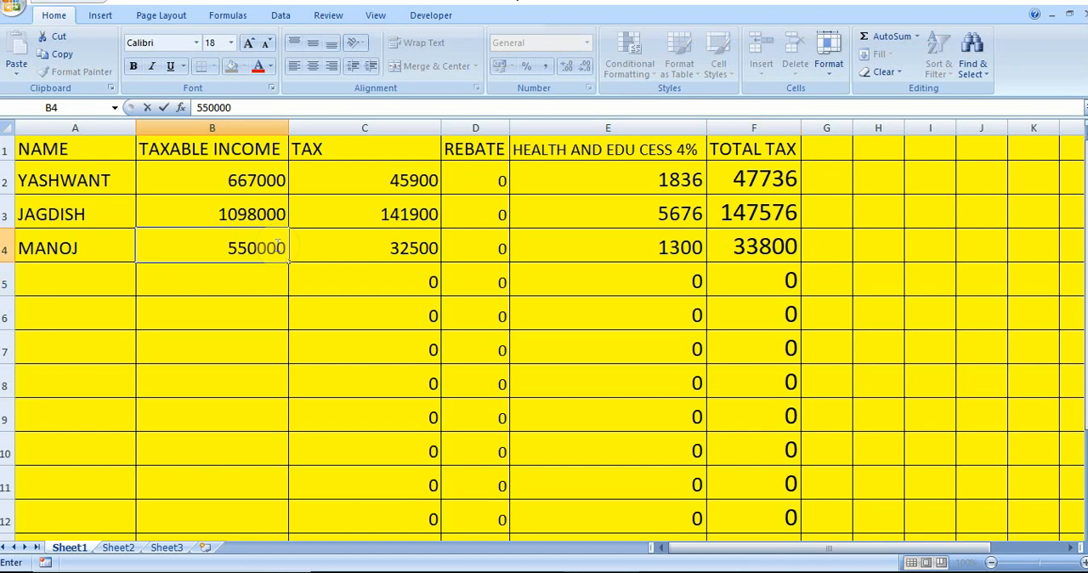
{"action": "key", "text": "Return"}
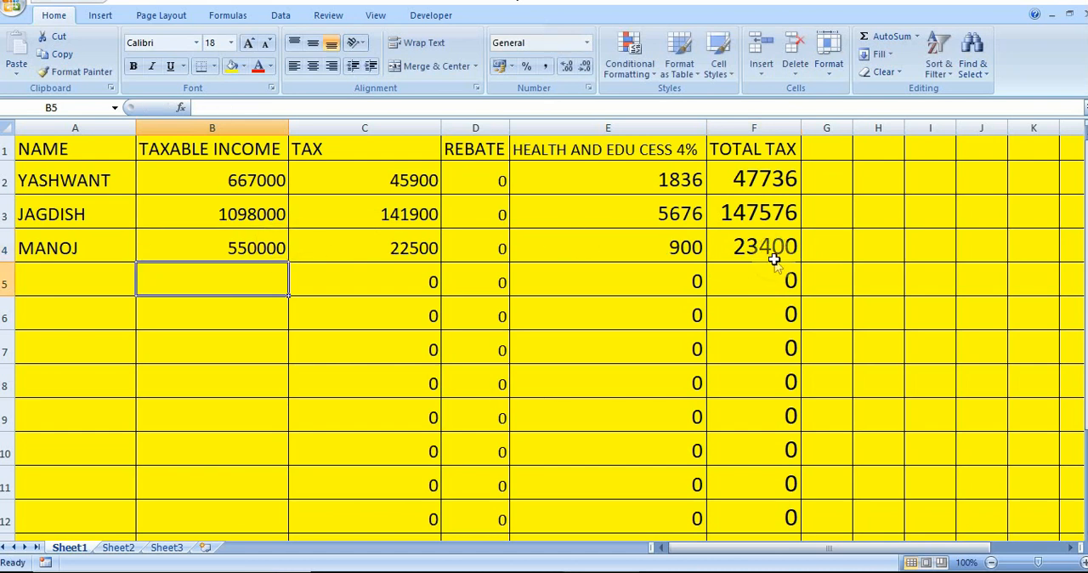
Set the taxable income in cell B4 to 490000 and check the total tax formula in F4
{"action": "left_click", "coordinate": [244, 248]}
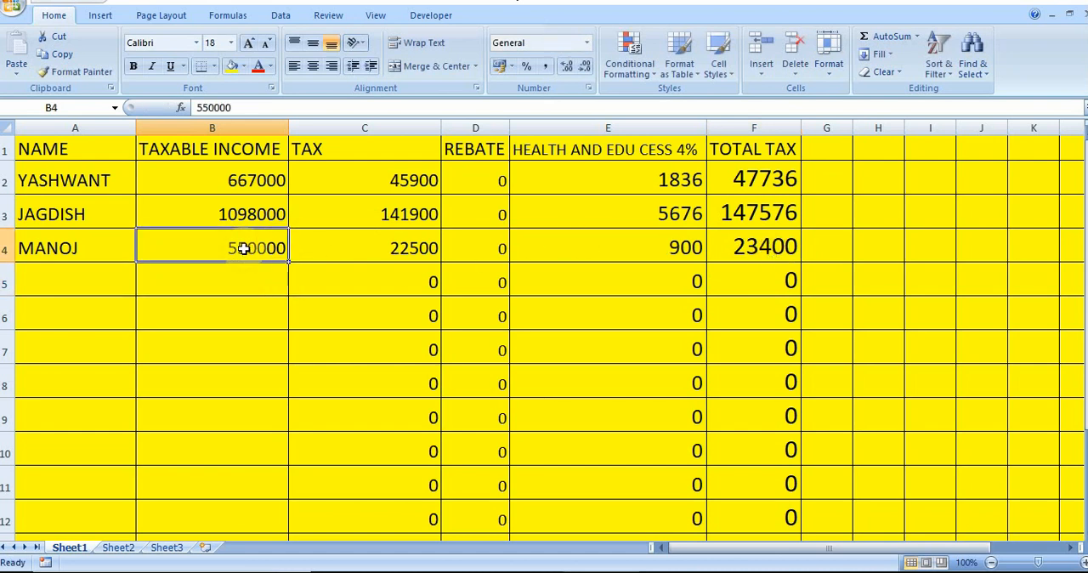
{"action": "type", "text": "490000"}
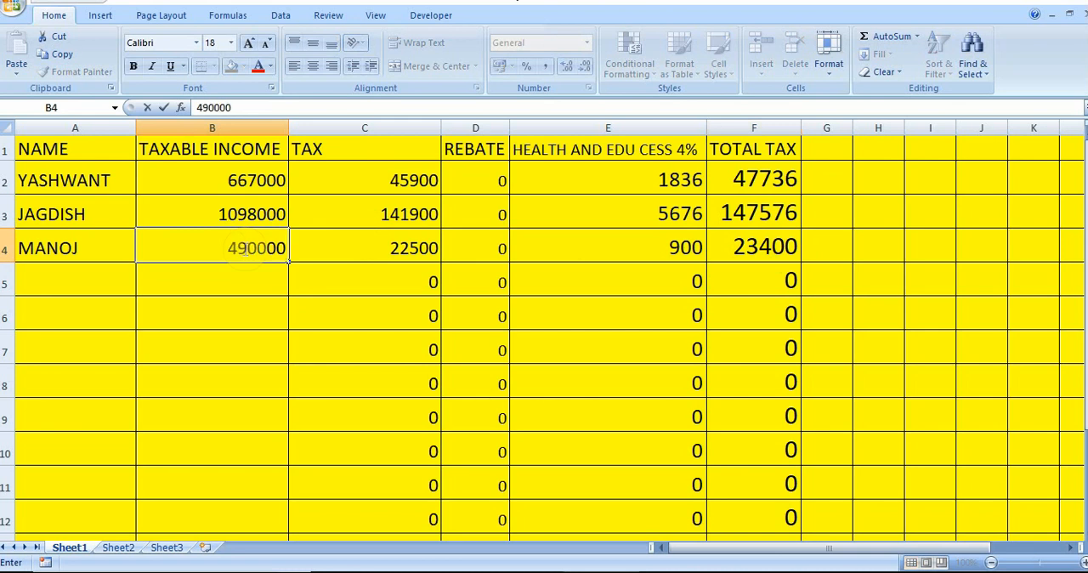
{"action": "key", "text": "Return"}
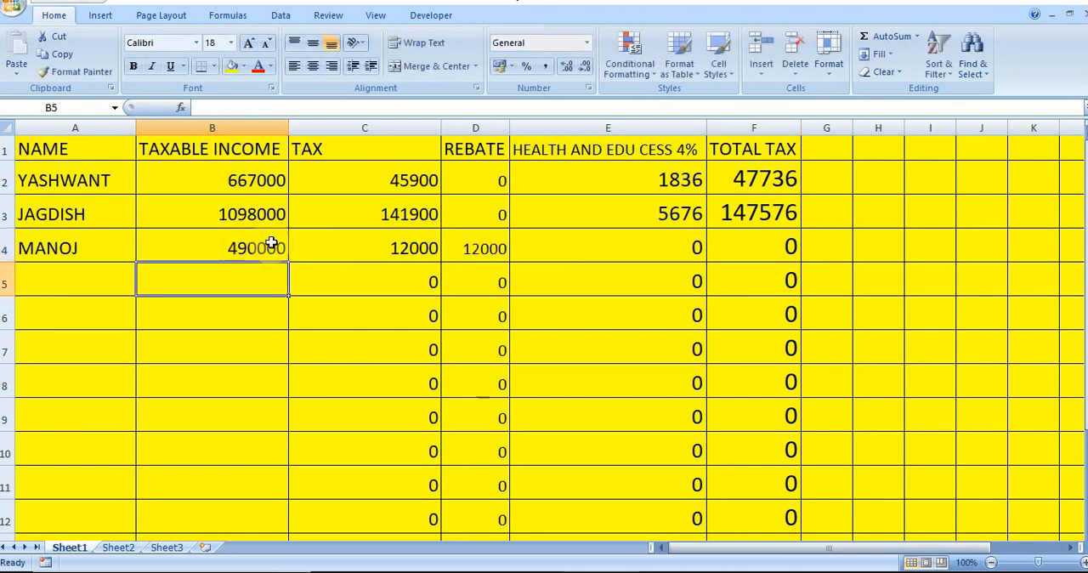
{"action": "left_click", "coordinate": [746, 252]}
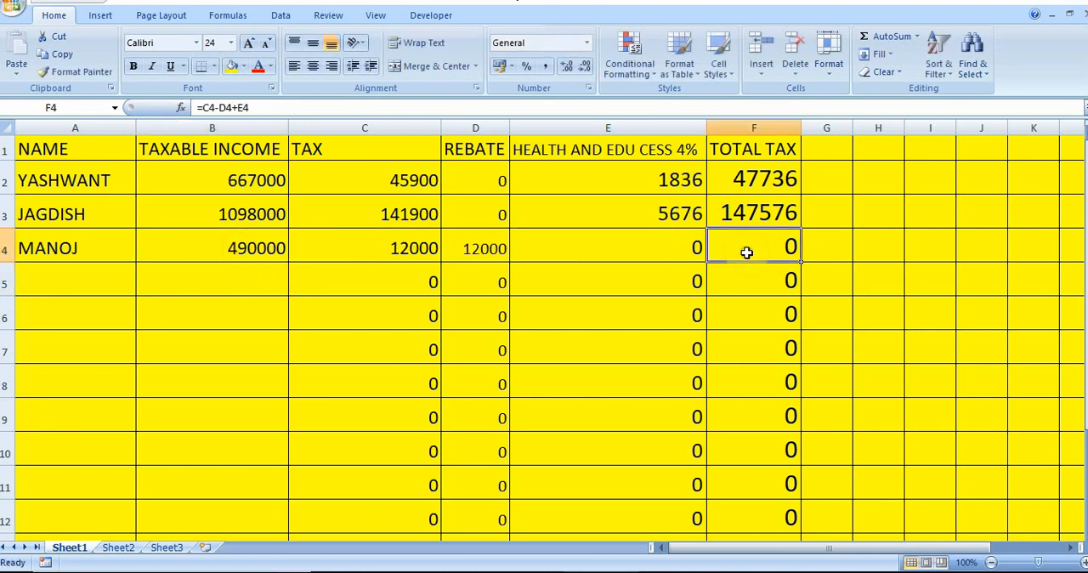
Enter a taxable income of 233333 in cell B5
{"action": "left_click", "coordinate": [251, 290]}
{"action": "type", "text": "2333"}
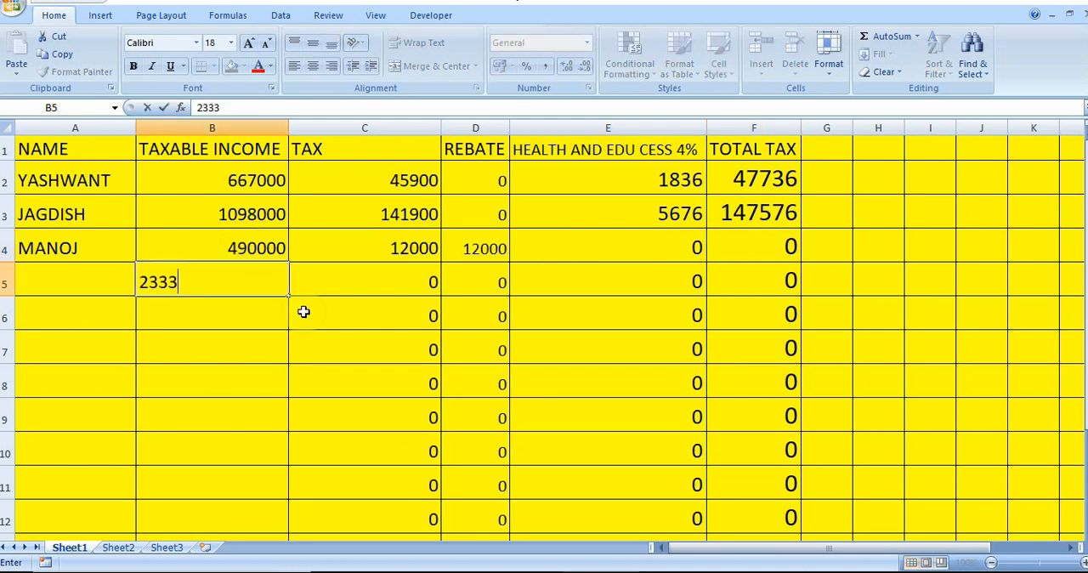
{"action": "type", "text": "33"}
{"action": "key", "text": "Return"}
Set the taxable income in cell B5 to 2380000, removing the extra digit from the entry
{"action": "key", "text": "Up"}
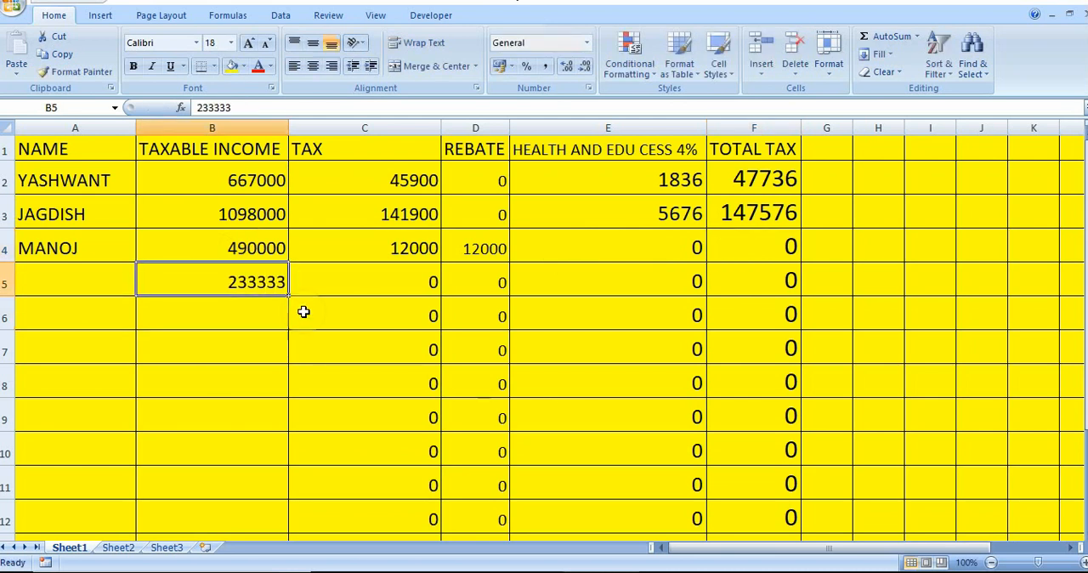
{"action": "type", "text": "2238"}
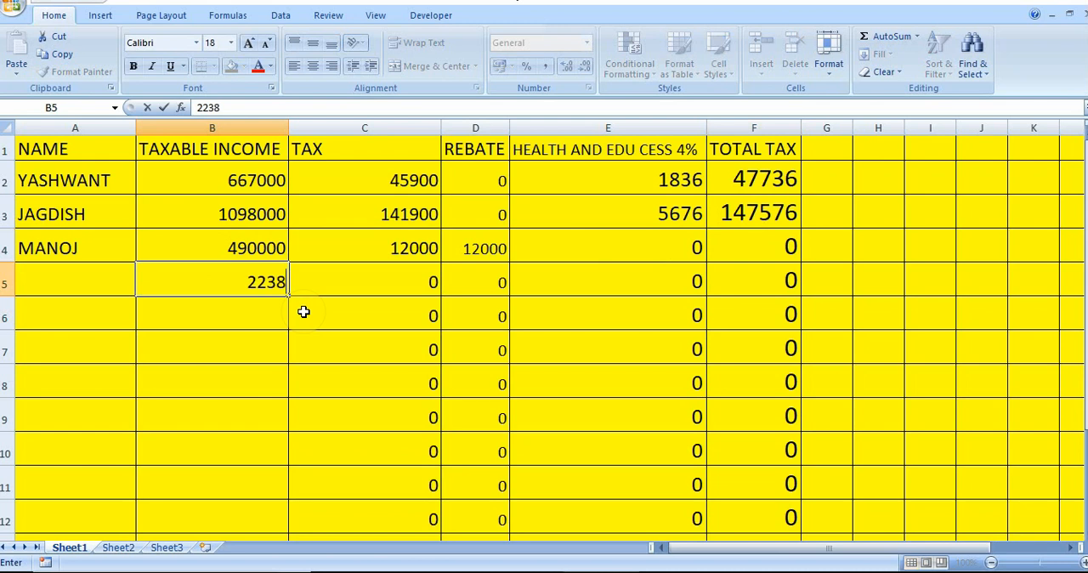
{"action": "type", "text": "0000"}
{"action": "key", "text": "Return"}
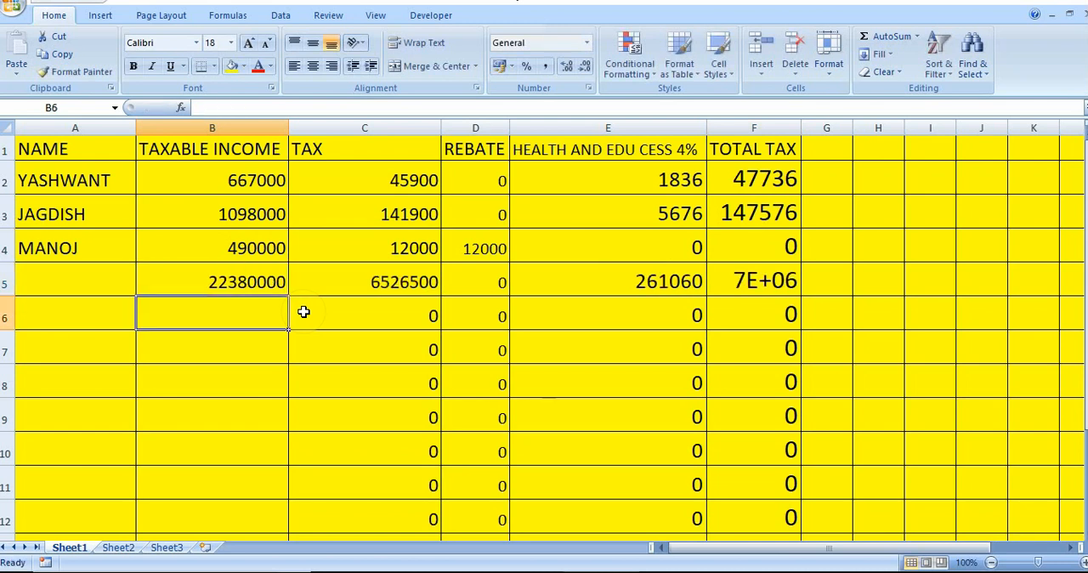
{"action": "left_click", "coordinate": [223, 283]}
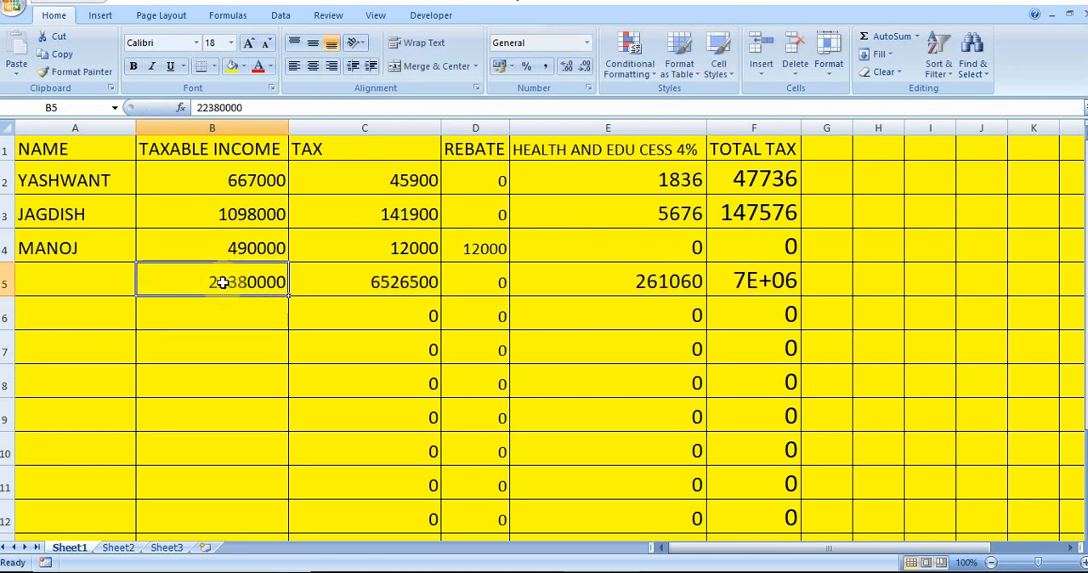
{"action": "double_click", "coordinate": [223, 283]}
{"action": "key", "text": "BackSpace"}
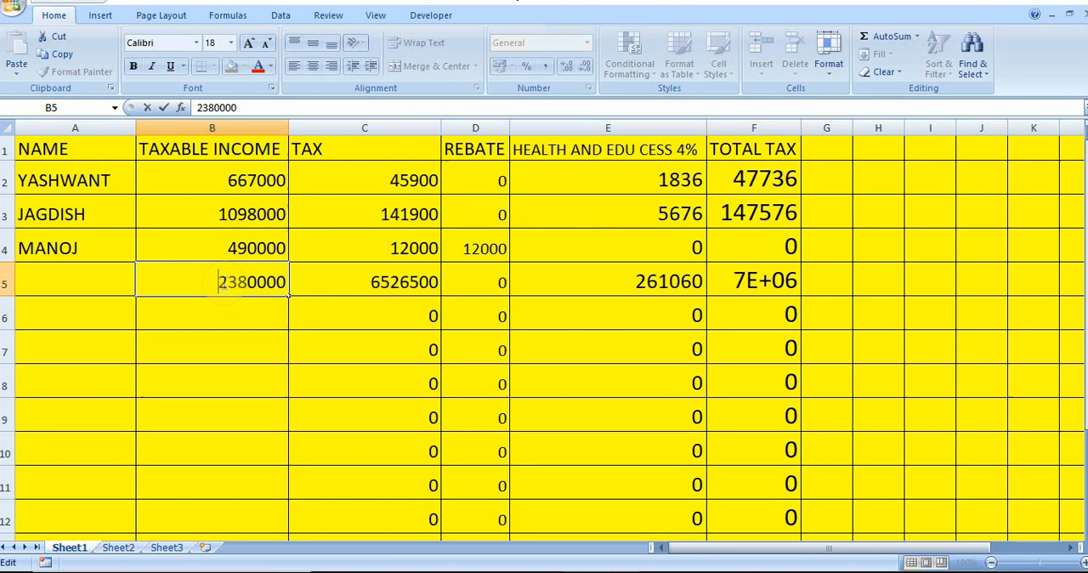
{"action": "left_click", "coordinate": [256, 315]}
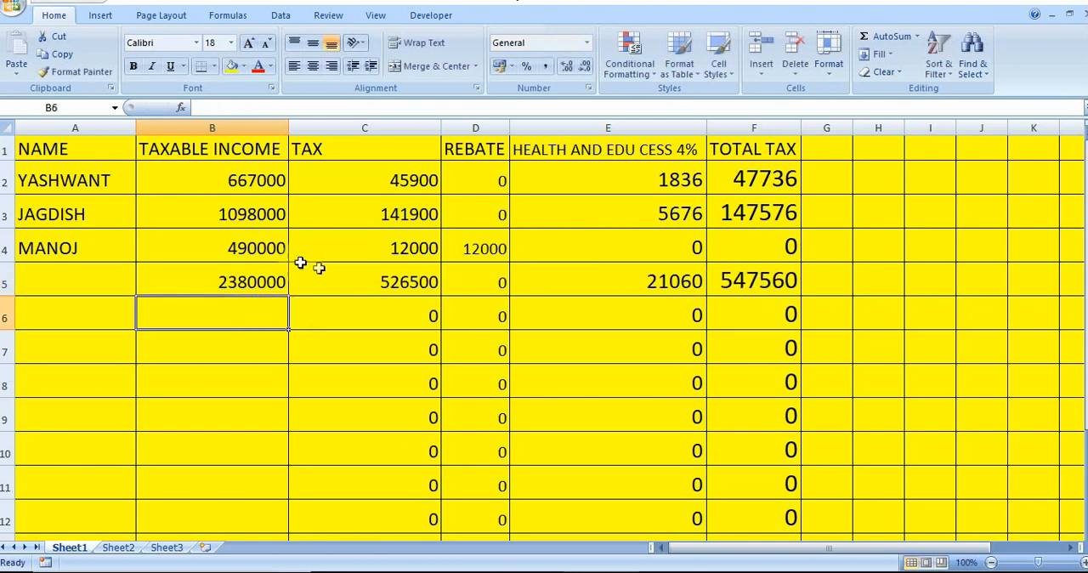
Set the first taxpayer's taxable income in cell B2 to 980000
{"action": "left_click", "coordinate": [234, 185]}
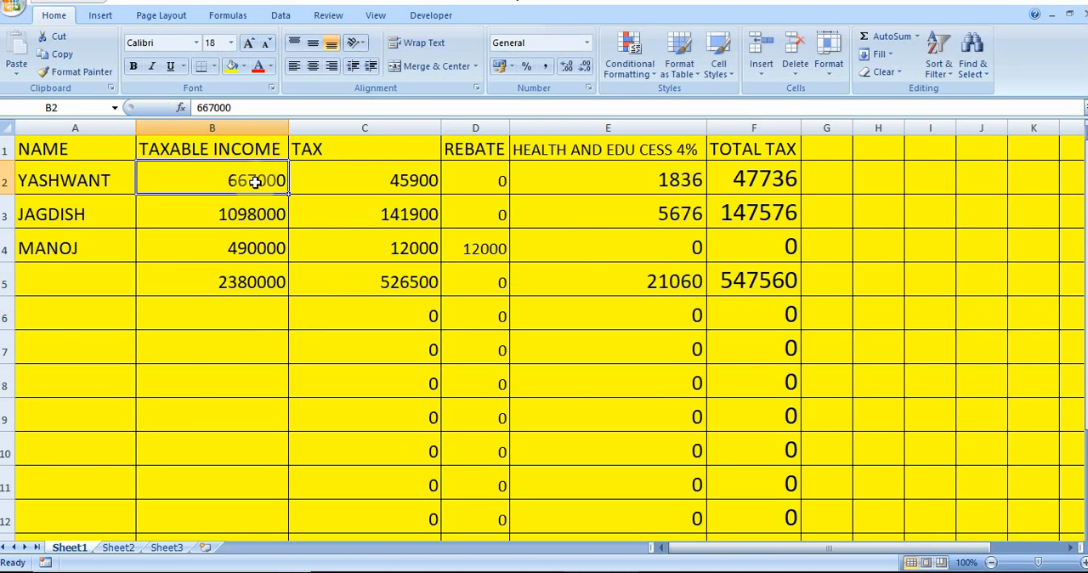
{"action": "type", "text": "980000"}
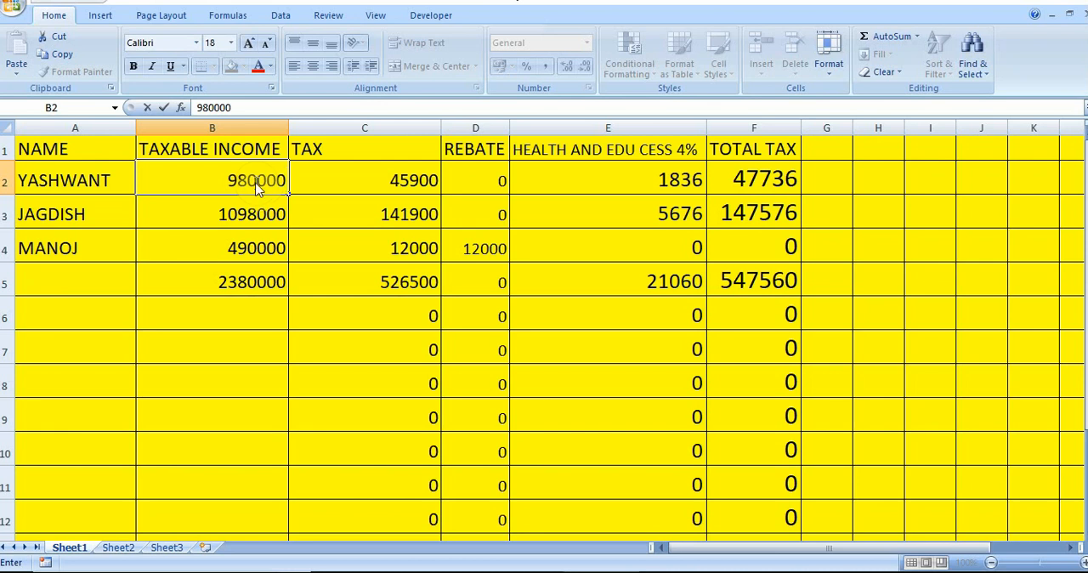
{"action": "key", "text": "Return"}
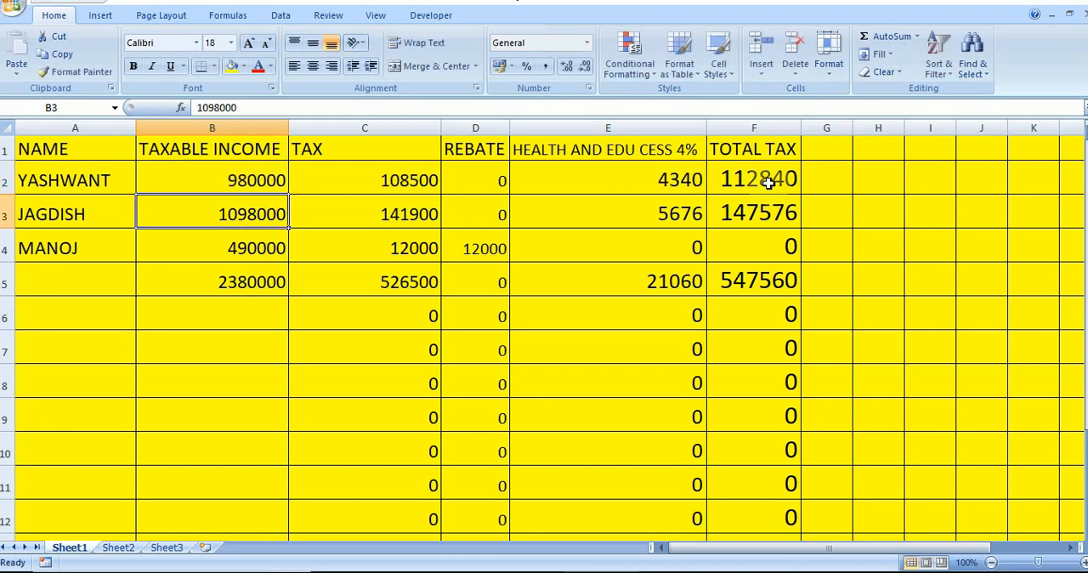
Examine the tax, rebate and cess formulas in row 2, and the taxable income and total tax cells in row 4
{"action": "left_click", "coordinate": [282, 173]}
{"action": "left_click", "coordinate": [328, 179]}
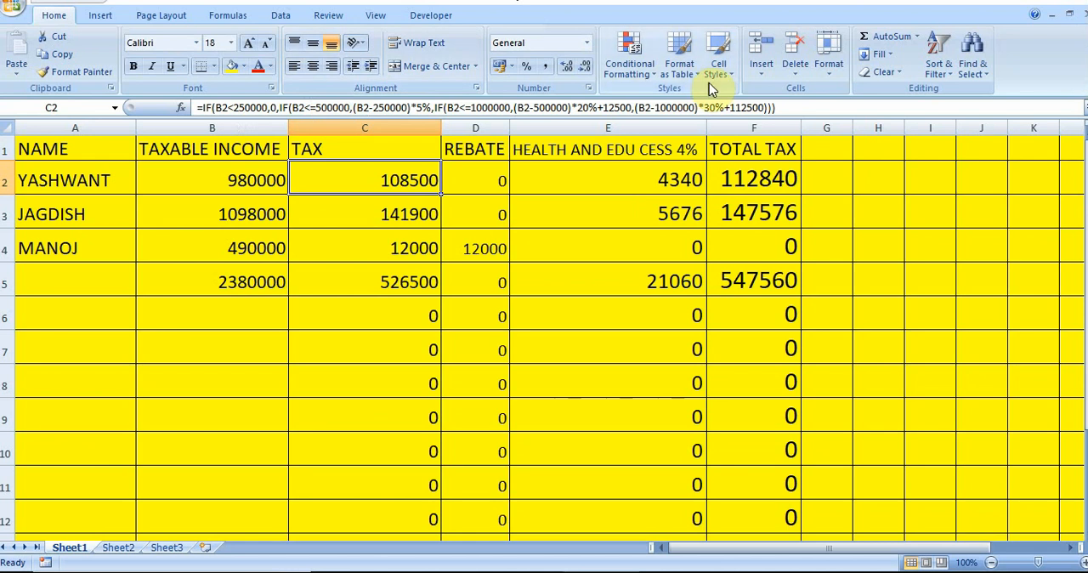
{"action": "left_click", "coordinate": [480, 176]}
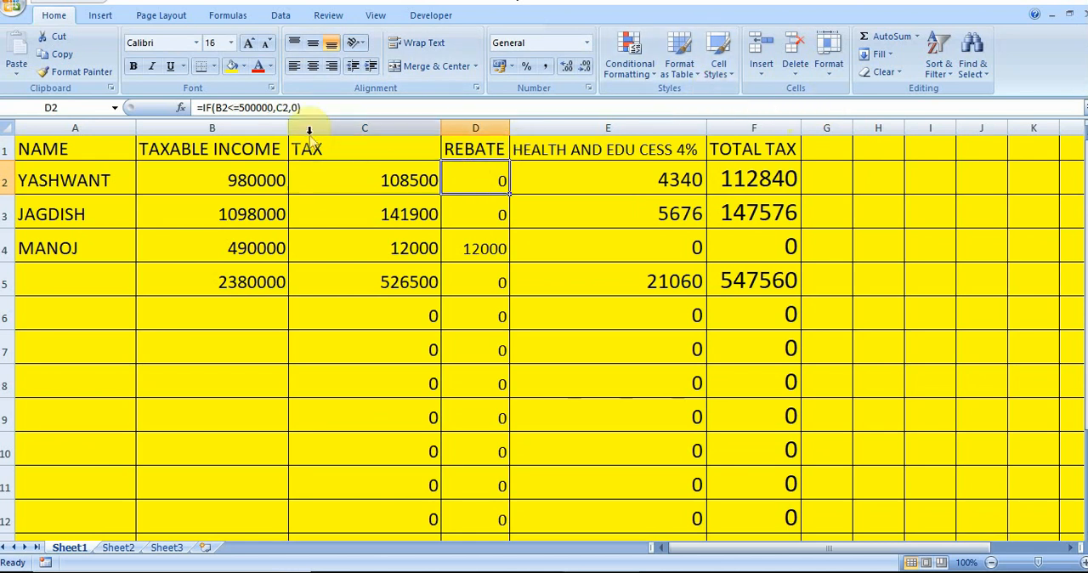
{"action": "left_click", "coordinate": [656, 179]}
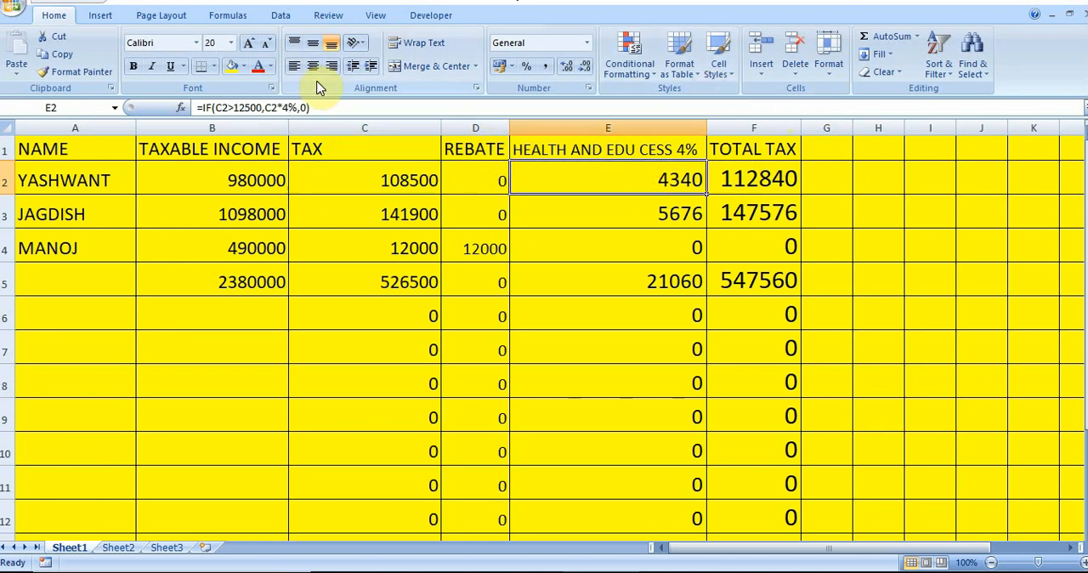
{"action": "left_click", "coordinate": [400, 179]}
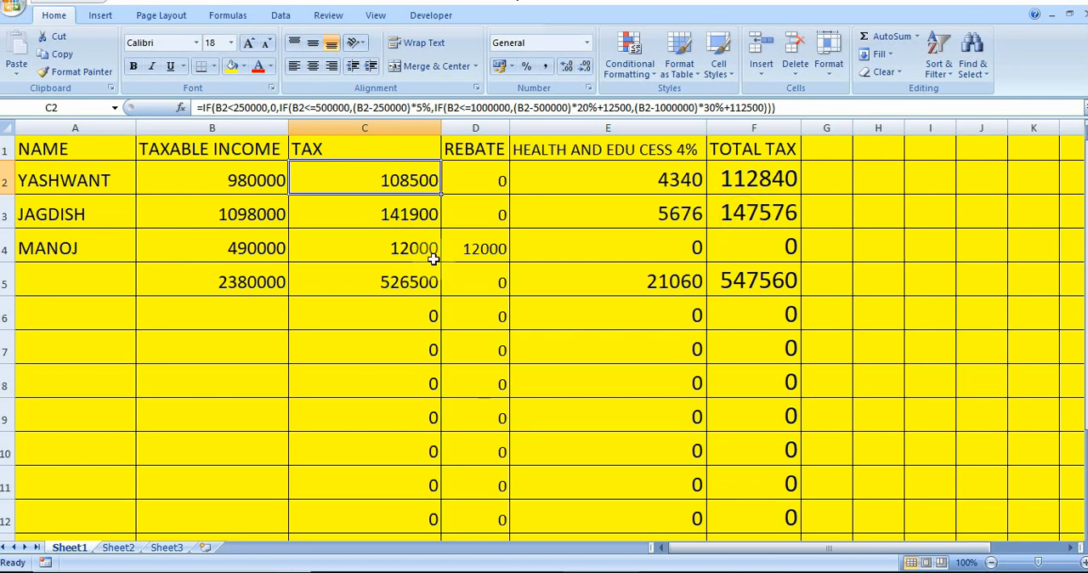
{"action": "left_click", "coordinate": [310, 240]}
{"action": "left_click", "coordinate": [228, 239]}
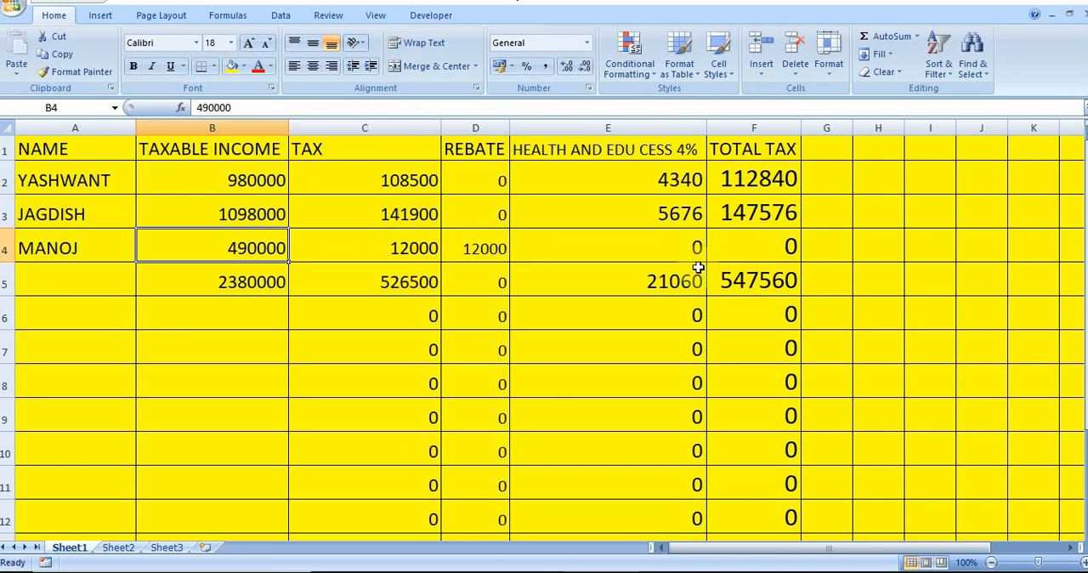
{"action": "left_click", "coordinate": [765, 248]}
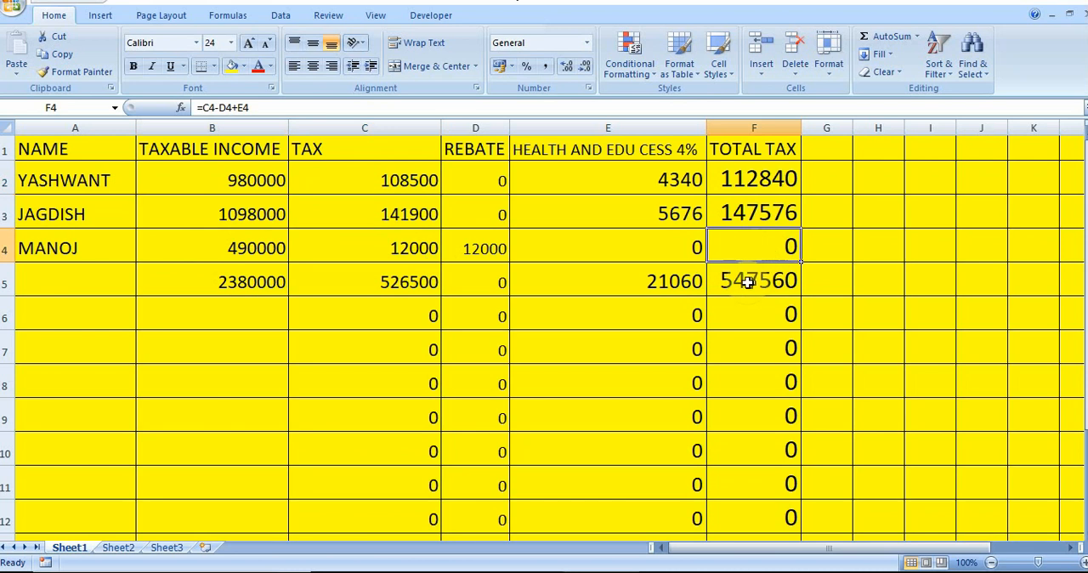